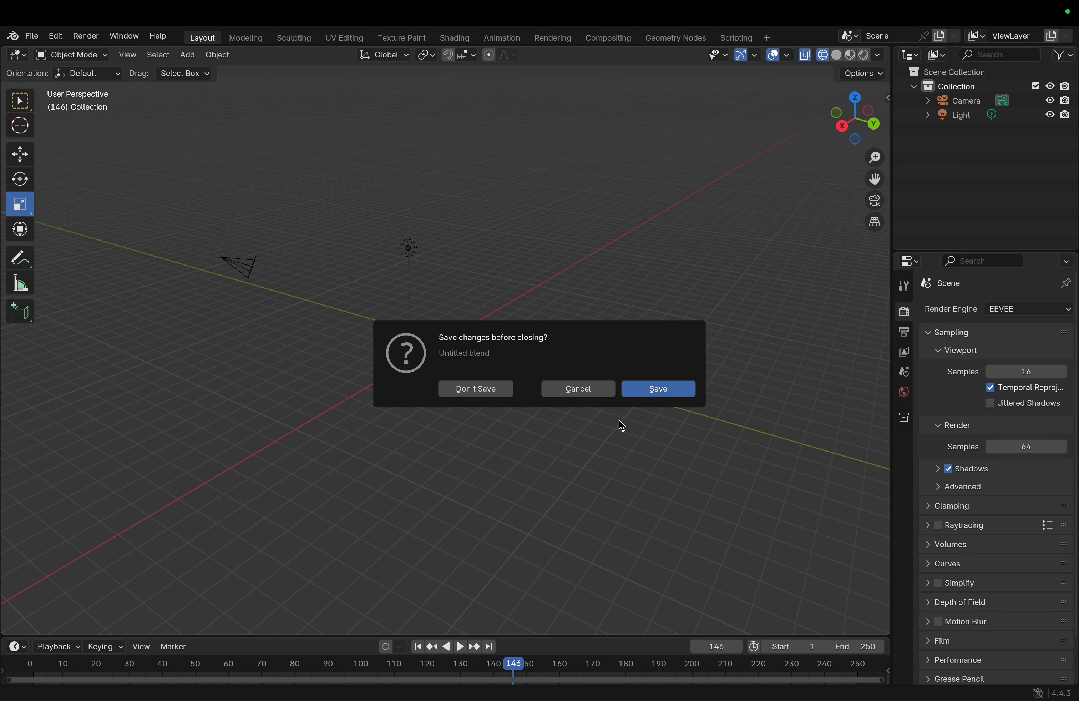
# - Close the current file without saving, and relaunch Blender with its default scene open and the splash screen dismissed
pyautogui.click(474, 390)
pyautogui.press('super+space')
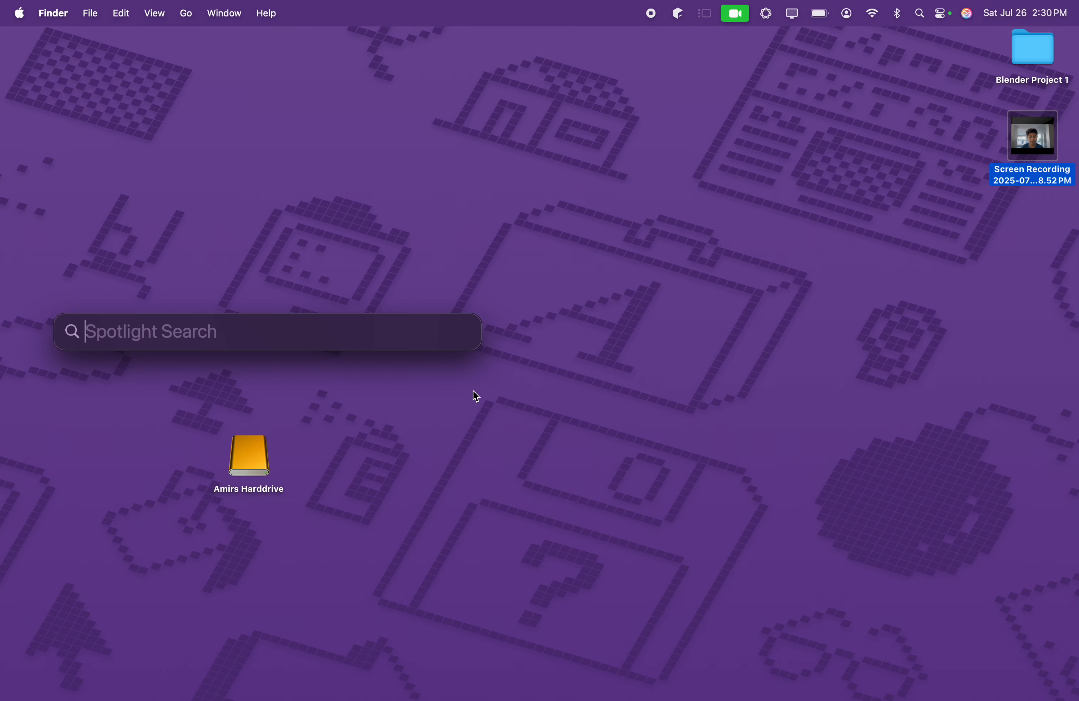
pyautogui.write('blender')
pyautogui.press('Return')
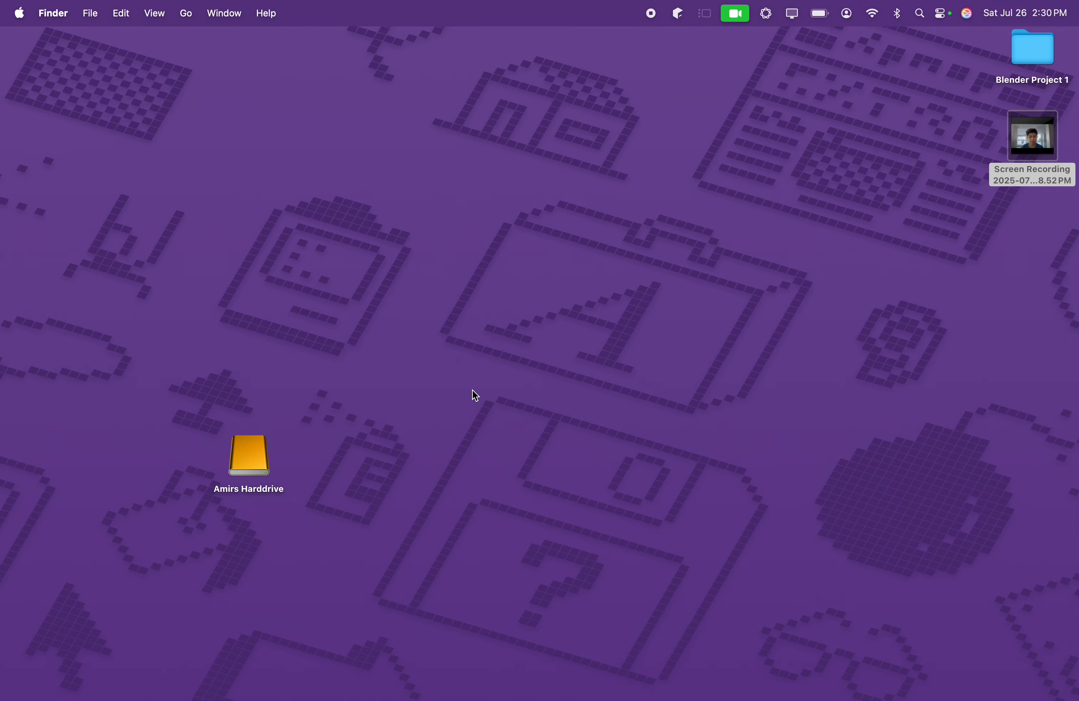
pyautogui.click(40, 38)
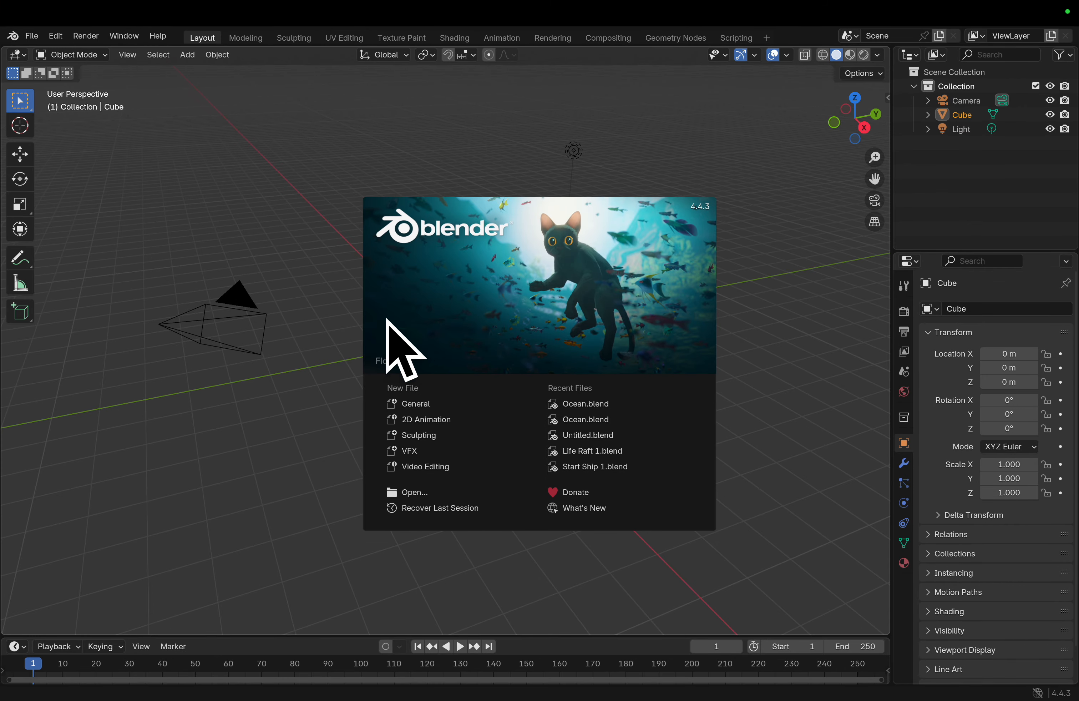
pyautogui.click(273, 319)
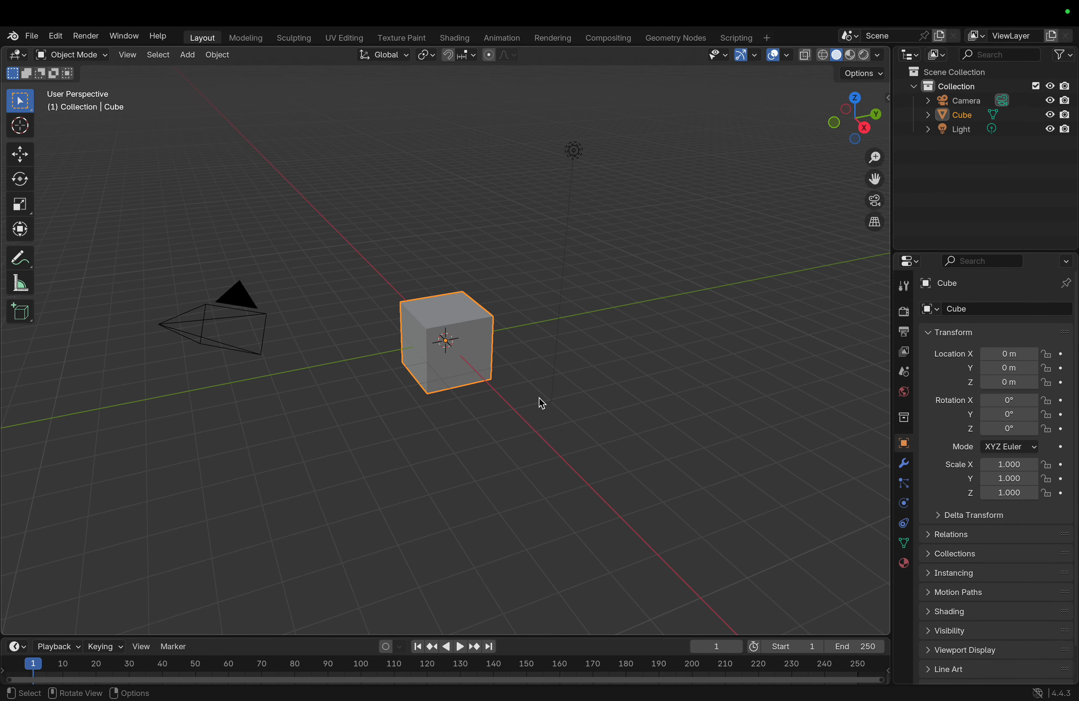
# - Orbit the view around the default cube to examine it from above, from below and from all sides
pyautogui.scroll(-5, 539, 397)
pyautogui.hscroll(-10, 539, 397)
pyautogui.scroll(10, 542, 403)
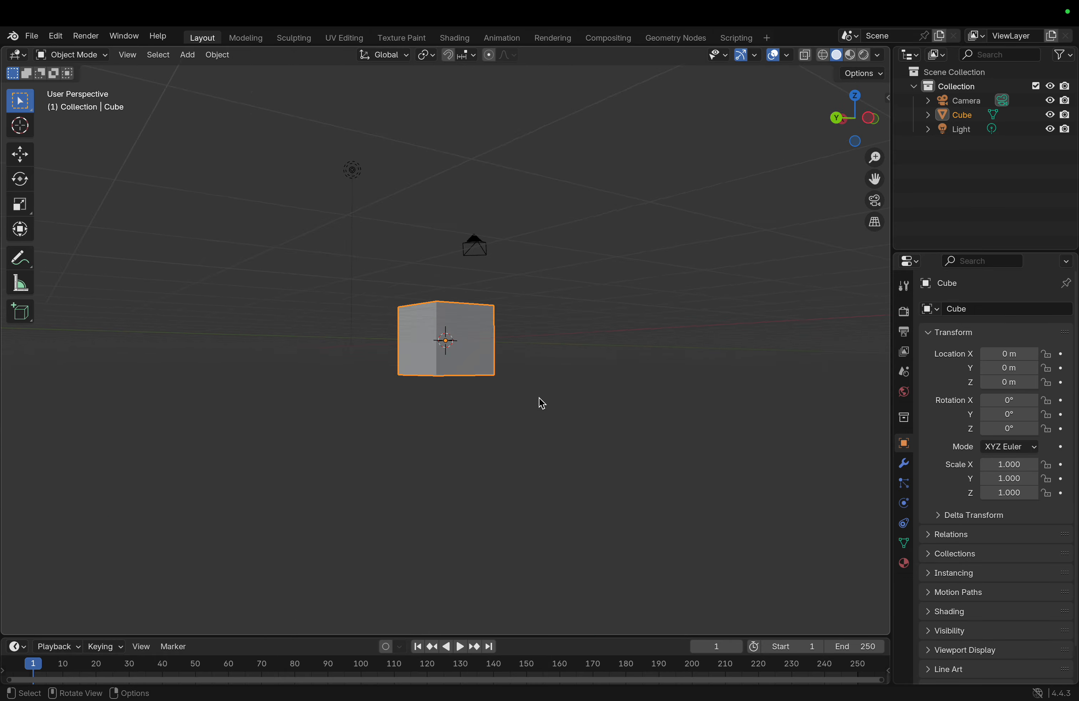
pyautogui.scroll(-10, 540, 388)
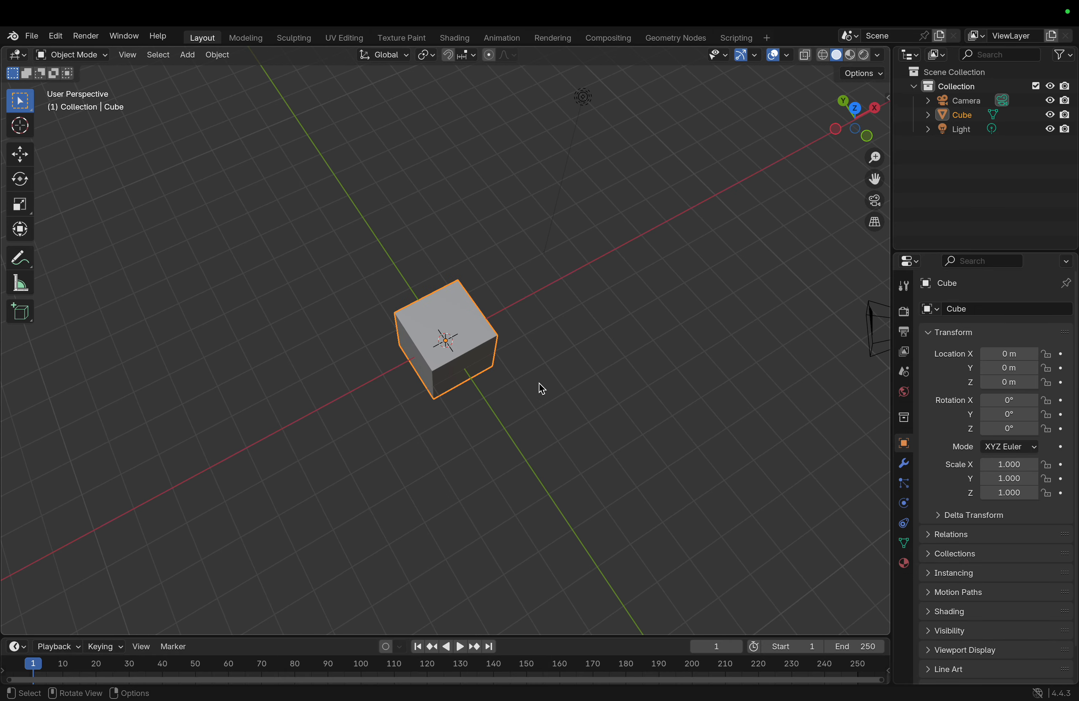
pyautogui.scroll(5, 538, 383)
pyautogui.hscroll(-10, 539, 383)
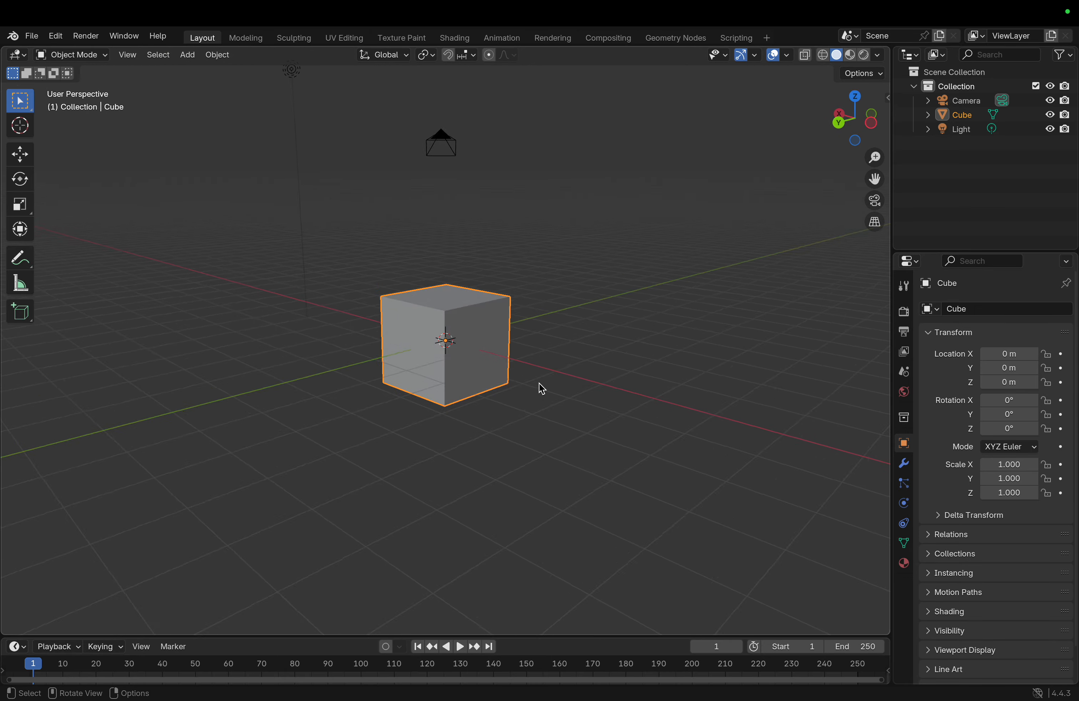
pyautogui.scroll(-3, 538, 383)
pyautogui.scroll(7, 538, 383)
pyautogui.hscroll(5, 539, 383)
pyautogui.scroll(2, 539, 383)
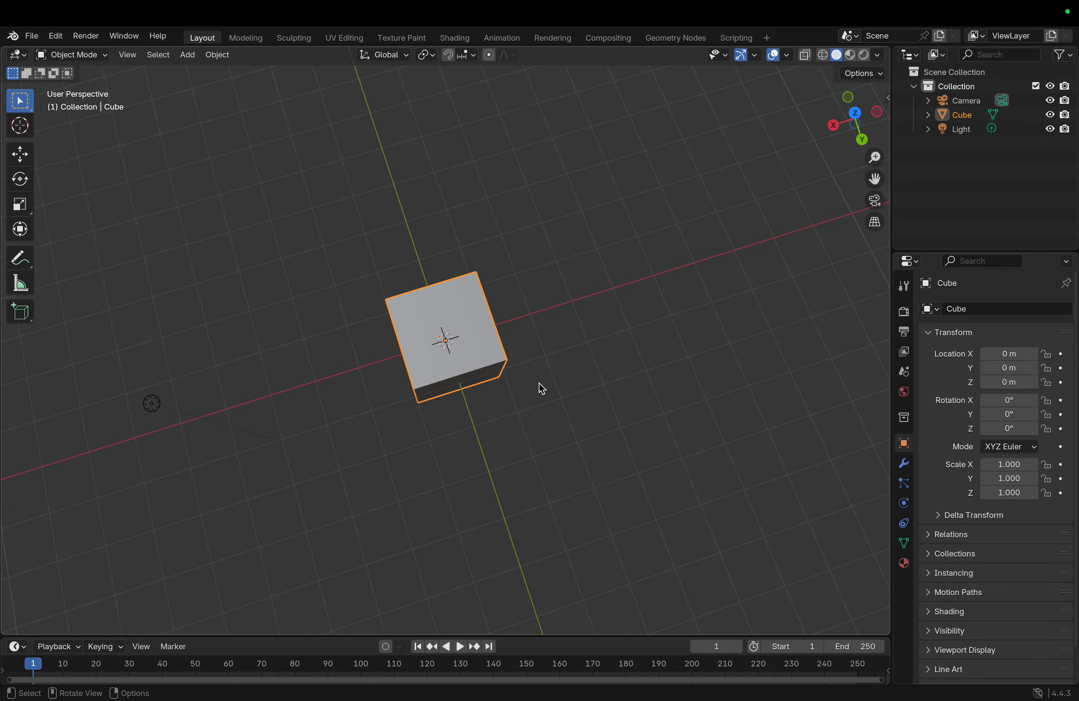
pyautogui.hscroll(-6, 538, 383)
pyautogui.scroll(-8, 539, 383)
pyautogui.scroll(3, 539, 383)
pyautogui.hscroll(-6, 538, 383)
pyautogui.scroll(3, 539, 383)
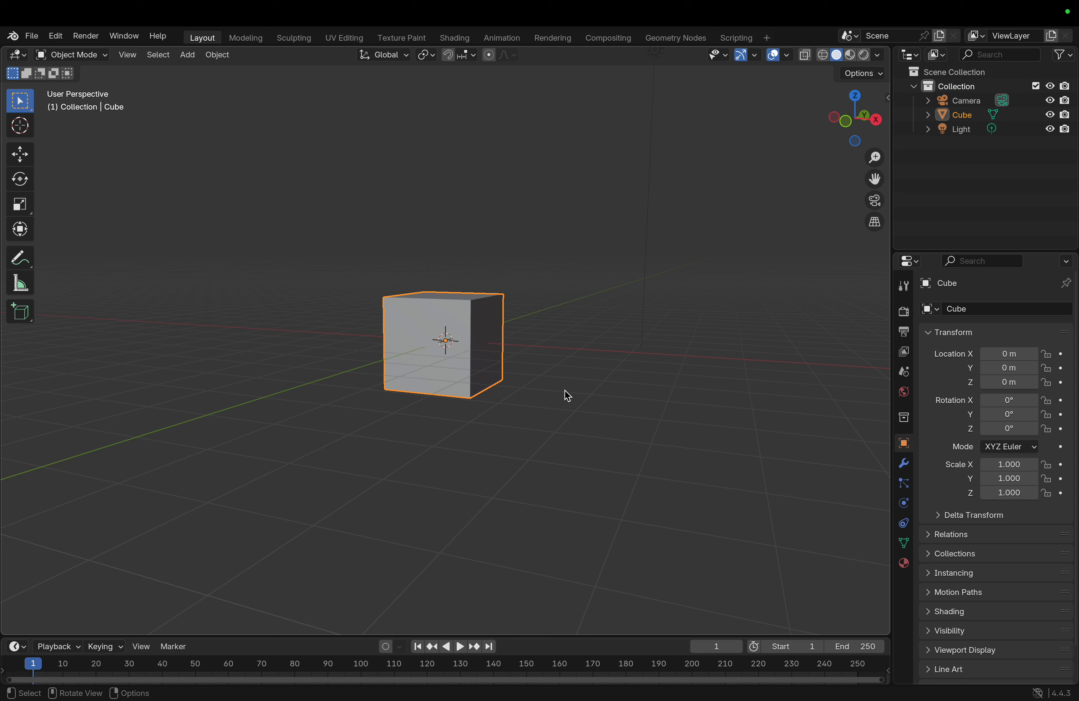
pyautogui.hscroll(-10, 564, 390)
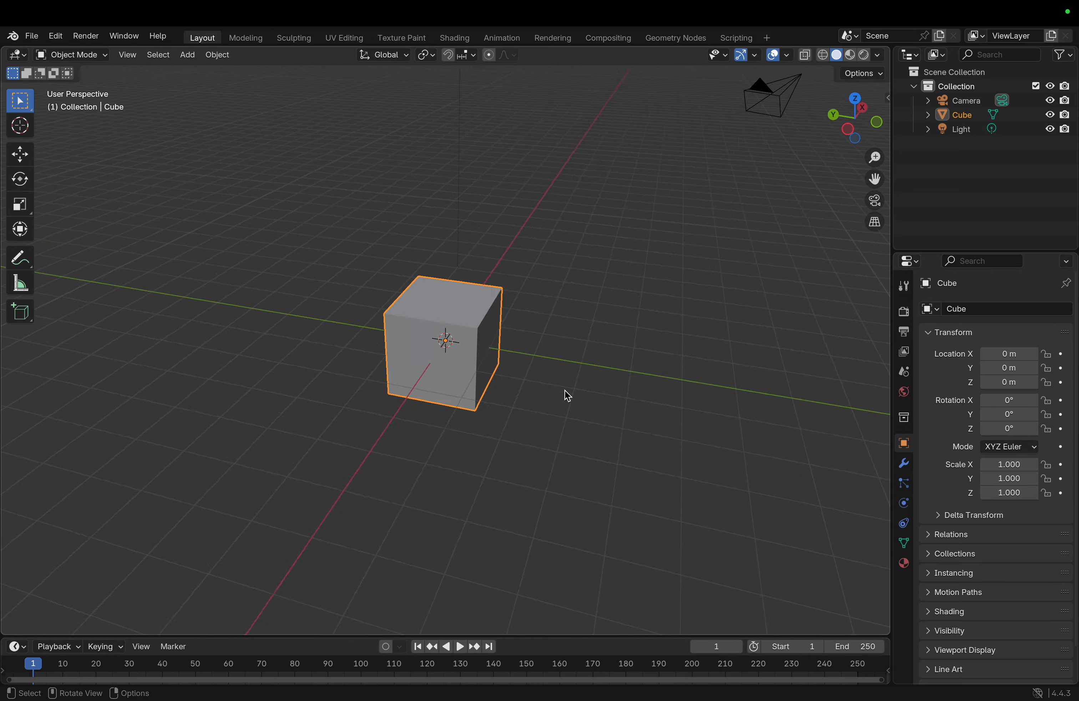
pyautogui.scroll(-10, 565, 390)
pyautogui.hscroll(8, 565, 389)
pyautogui.scroll(10, 563, 384)
pyautogui.hscroll(-10, 562, 384)
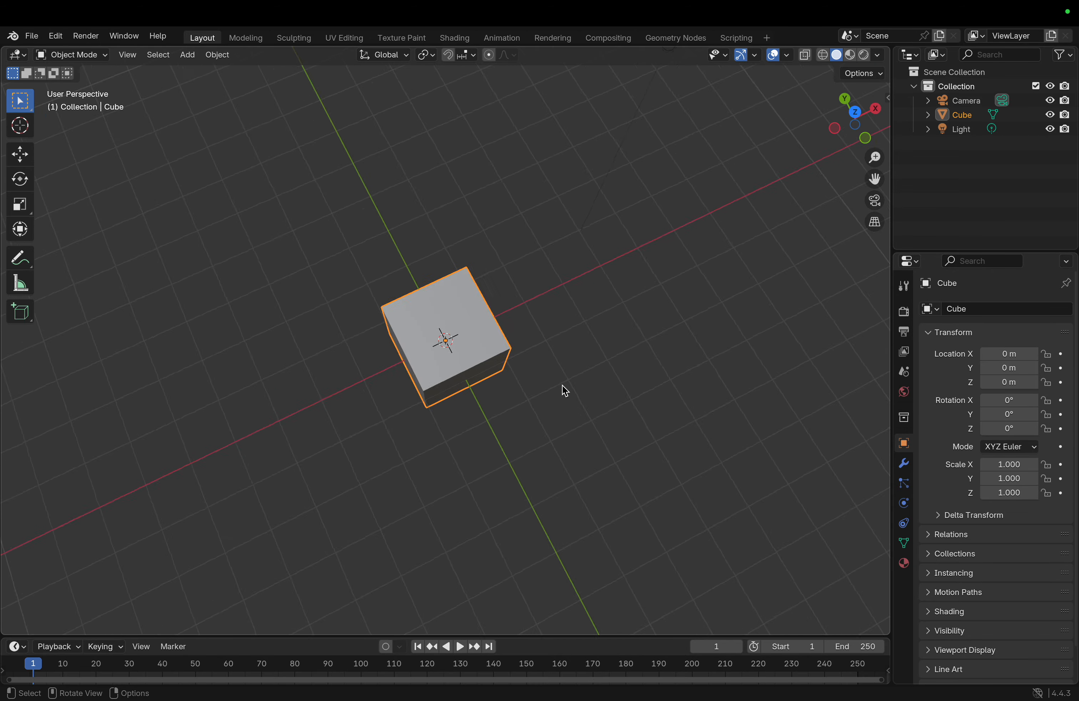
pyautogui.scroll(-10, 562, 385)
pyautogui.hscroll(-10, 570, 383)
pyautogui.scroll(10, 570, 383)
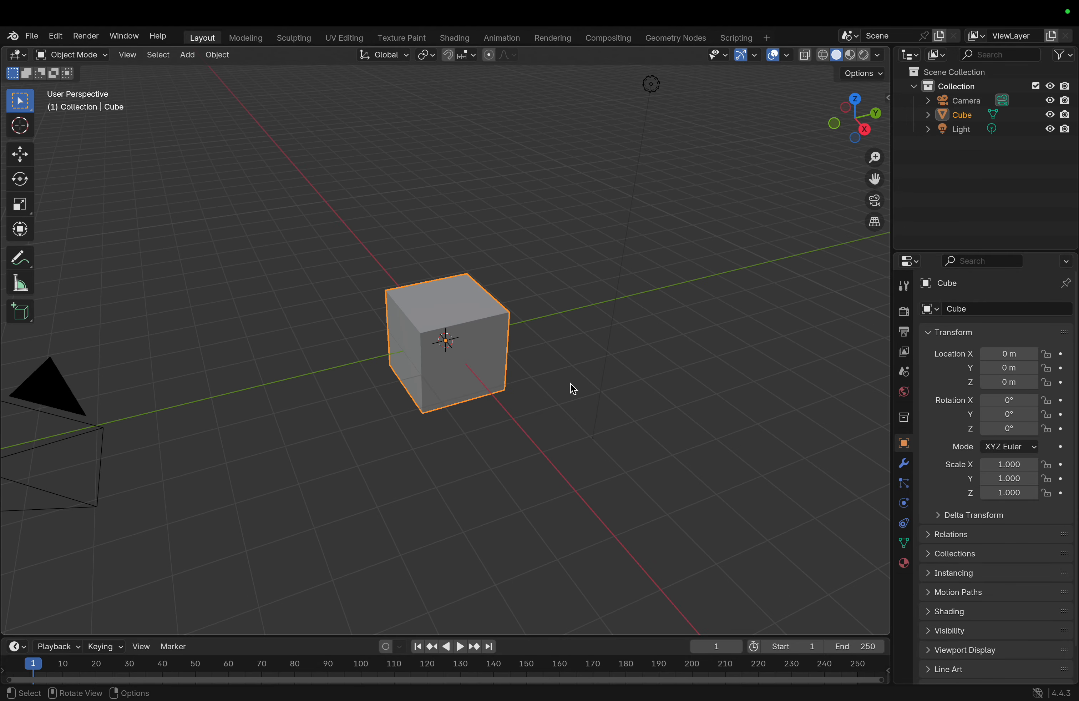
pyautogui.scroll(10, 570, 383)
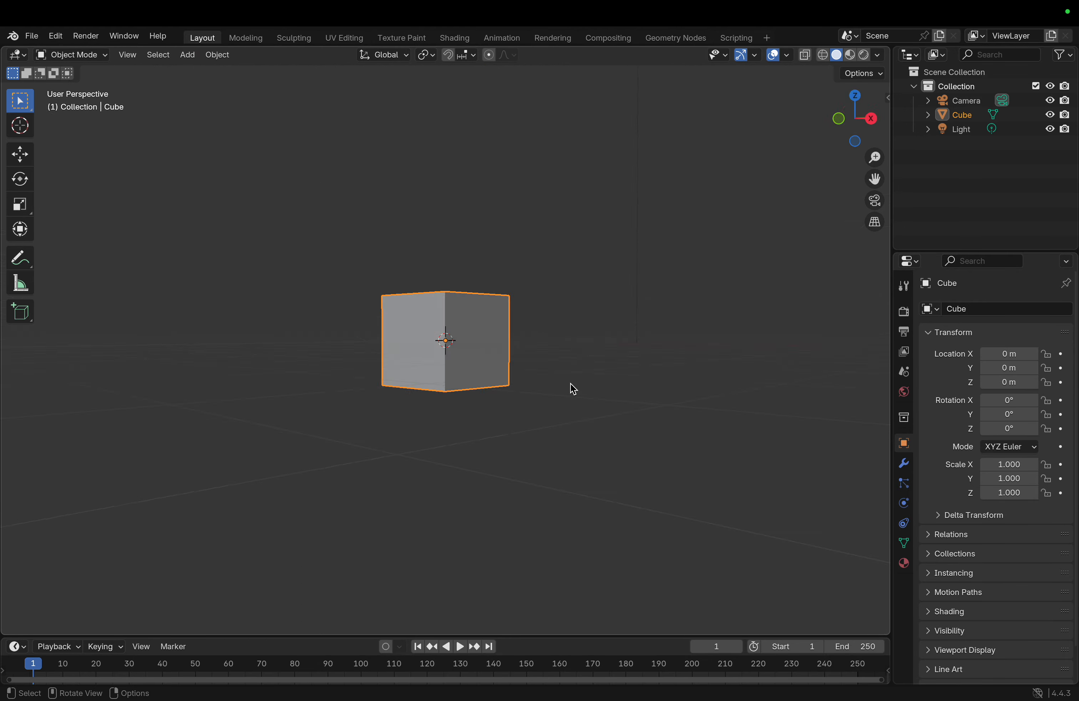
pyautogui.hscroll(-5, 570, 383)
pyautogui.scroll(-10, 570, 383)
pyautogui.hscroll(-10, 569, 383)
pyautogui.scroll(10, 570, 383)
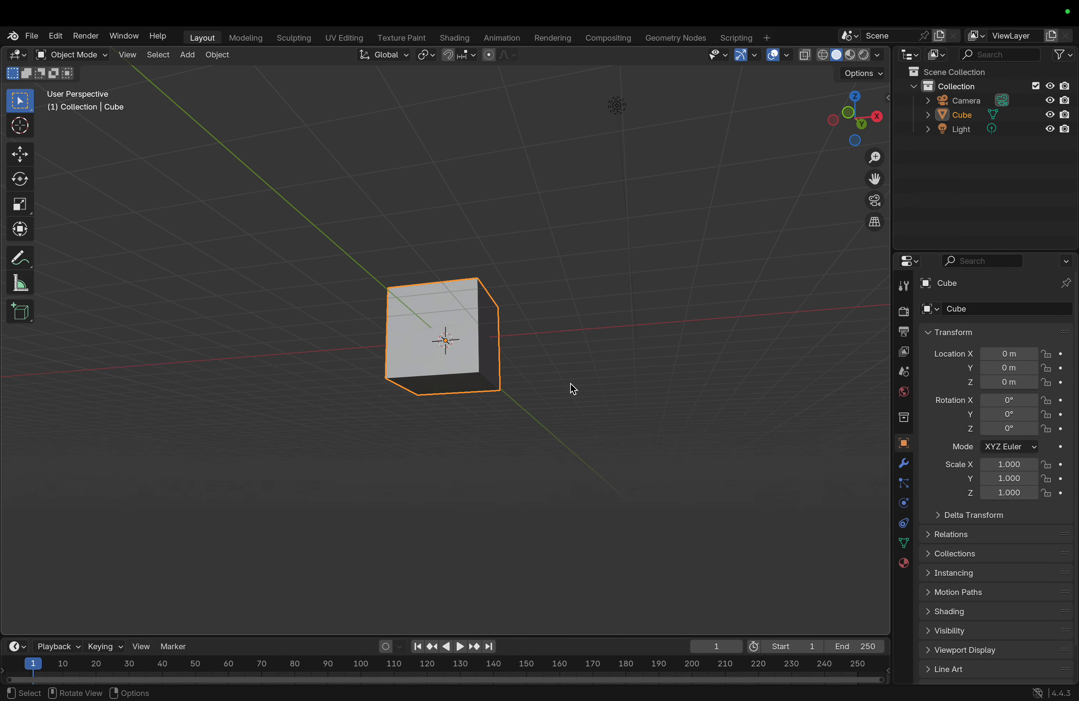
pyautogui.scroll(-10, 570, 383)
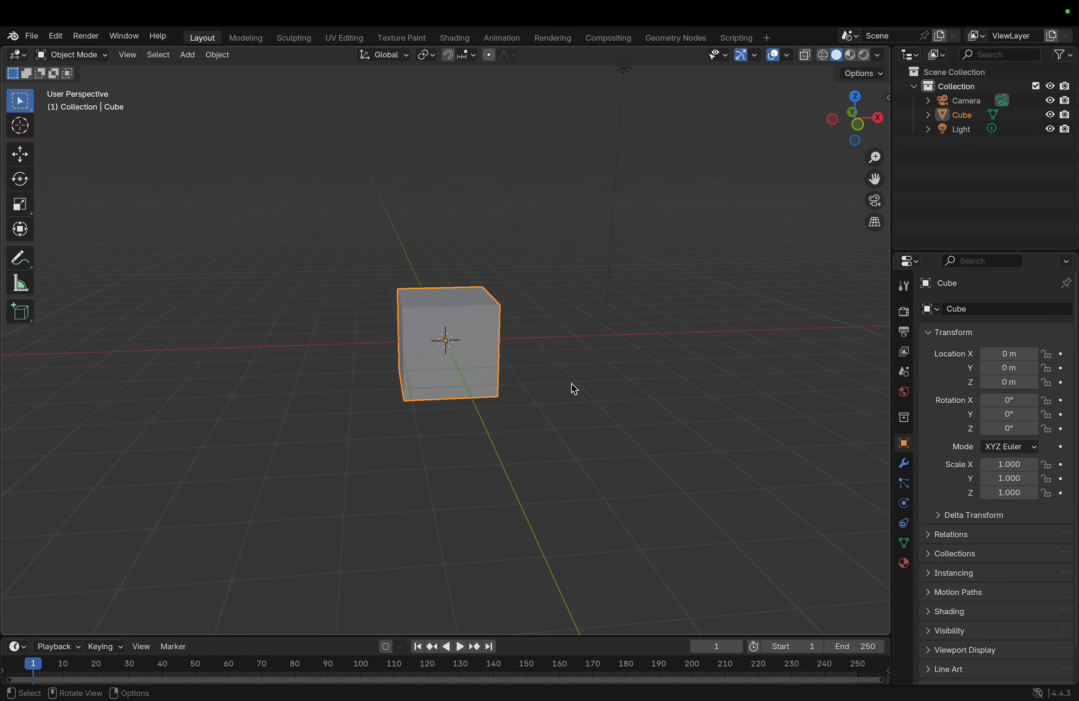
pyautogui.hscroll(-10, 574, 388)
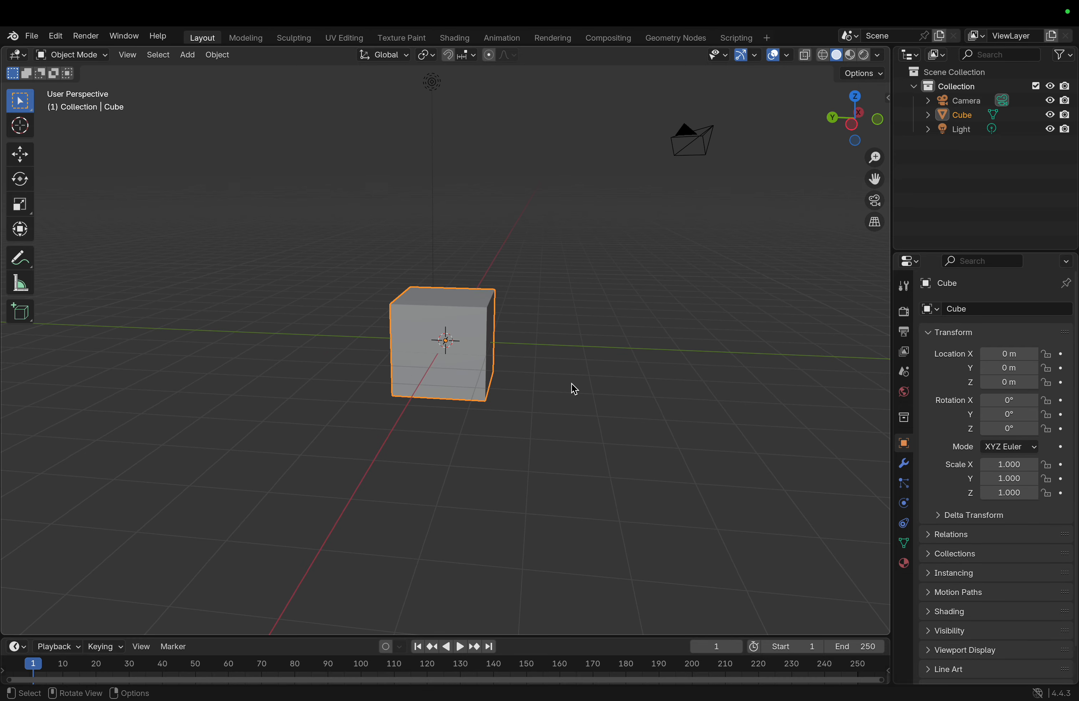
# - Pan the viewport vertically and sideways to examine the cube at different places in the view
pyautogui.keyDown('shift'); pyautogui.hscroll(-5, 571, 383); pyautogui.keyUp('shift')
pyautogui.keyDown('shift'); pyautogui.hscroll(5, 571, 383); pyautogui.keyUp('shift')
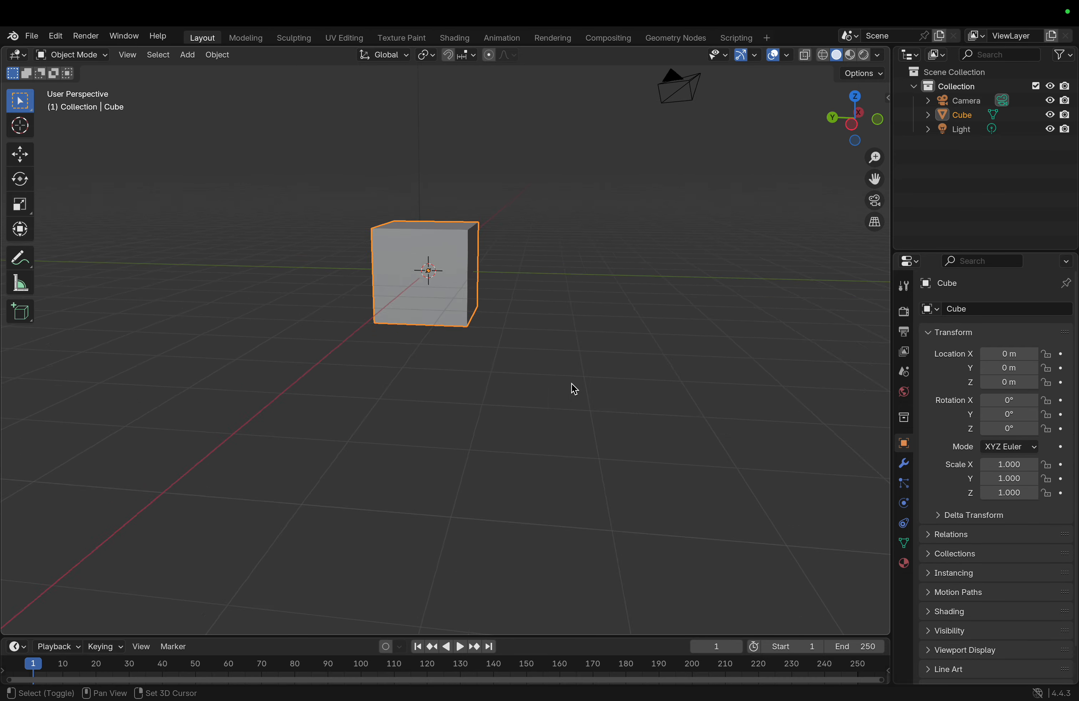
pyautogui.keyDown('shift'); pyautogui.scroll(4, 572, 383); pyautogui.keyUp('shift')
pyautogui.keyDown('shift'); pyautogui.hscroll(-3, 571, 383); pyautogui.keyUp('shift')
pyautogui.keyDown('shift'); pyautogui.scroll(1, 572, 383); pyautogui.keyUp('shift')
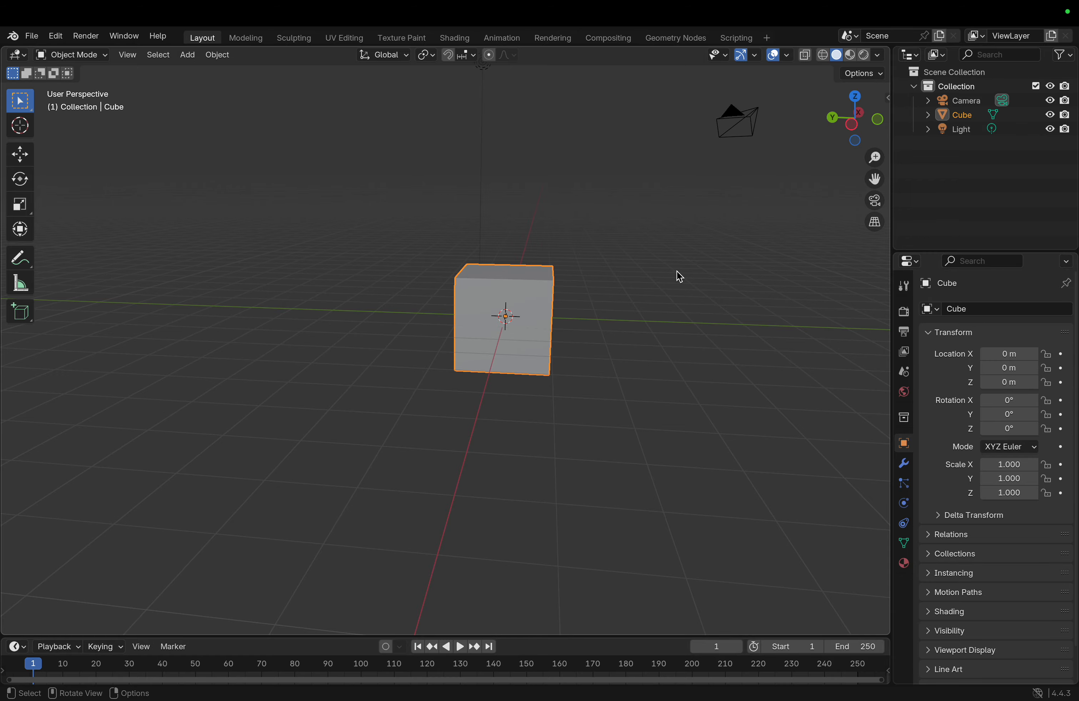
pyautogui.keyDown('shift'); pyautogui.scroll(-2, 636, 361); pyautogui.keyUp('shift')
pyautogui.keyDown('shift'); pyautogui.scroll(5, 636, 361); pyautogui.keyUp('shift')
pyautogui.keyDown('shift'); pyautogui.scroll(-5, 636, 361); pyautogui.keyUp('shift')
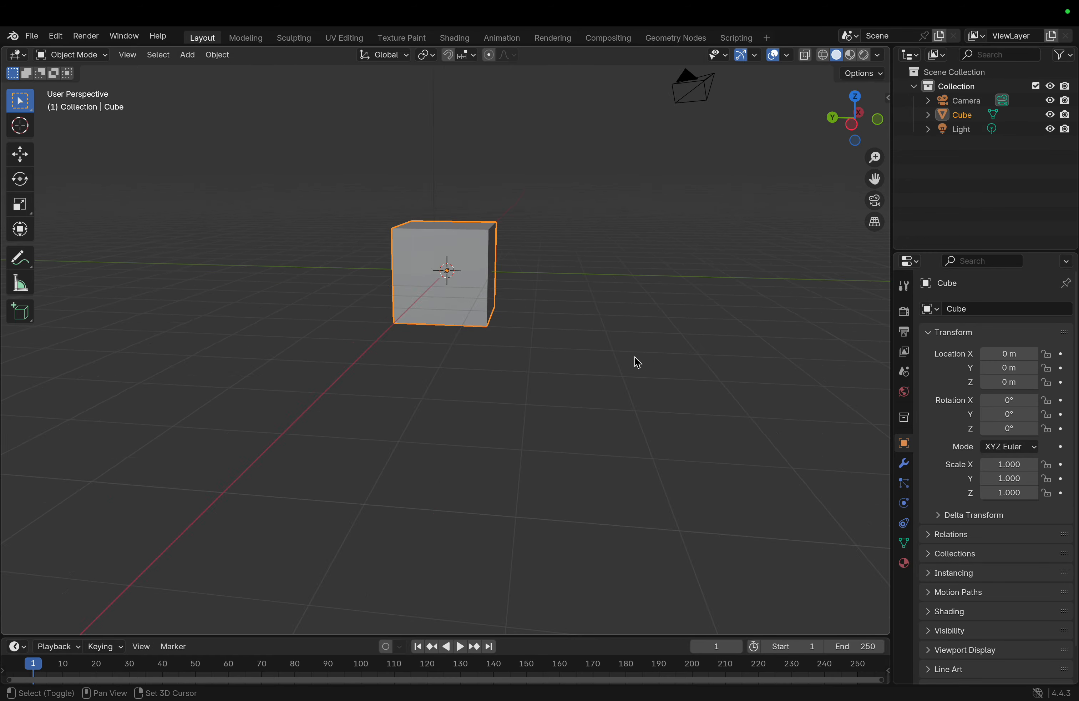
pyautogui.keyDown('shift'); pyautogui.scroll(5, 636, 361); pyautogui.keyUp('shift')
pyautogui.keyDown('shift'); pyautogui.scroll(-5, 636, 361); pyautogui.keyUp('shift')
pyautogui.keyDown('shift'); pyautogui.scroll(4, 637, 362); pyautogui.keyUp('shift')
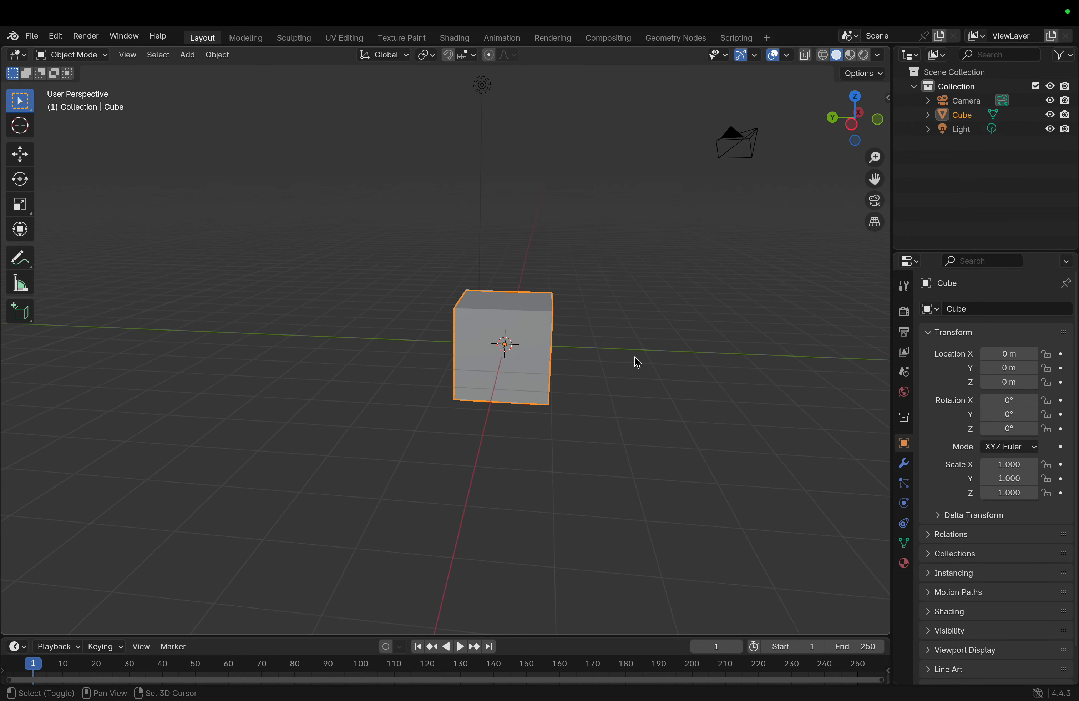
pyautogui.keyDown('shift'); pyautogui.scroll(-1, 637, 361); pyautogui.keyUp('shift')
pyautogui.keyDown('shift'); pyautogui.scroll(2, 637, 362); pyautogui.keyUp('shift')
pyautogui.keyDown('shift'); pyautogui.hscroll(-4, 634, 357); pyautogui.keyUp('shift')
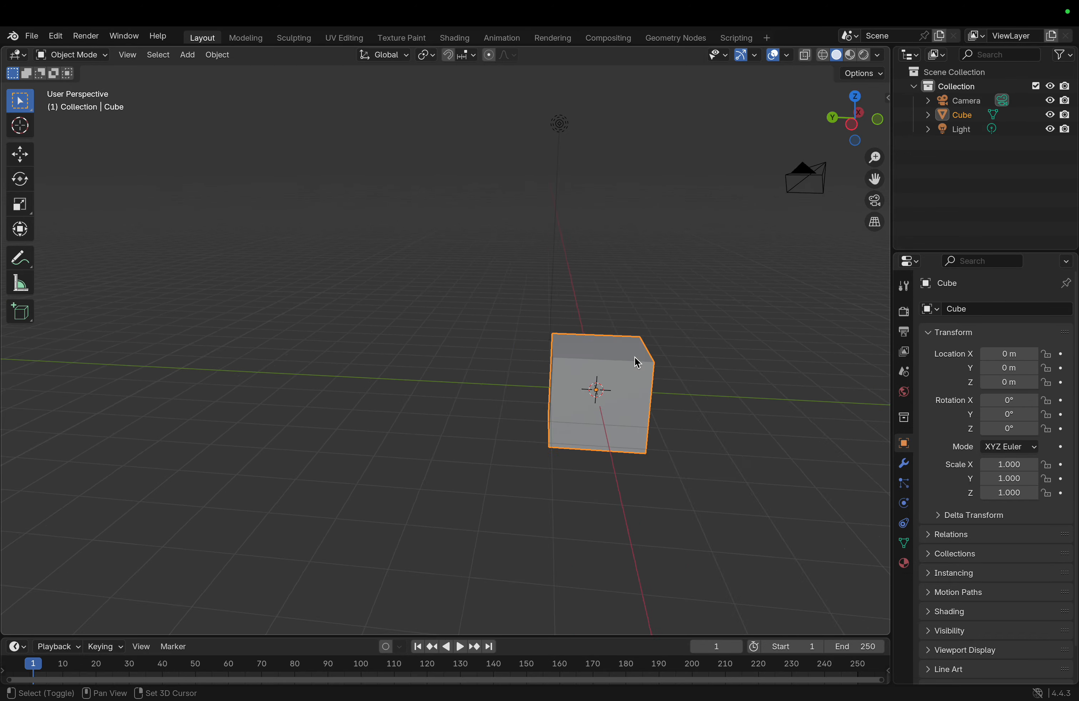
pyautogui.keyDown('shift'); pyautogui.scroll(-3, 635, 357); pyautogui.keyUp('shift')
pyautogui.keyDown('shift'); pyautogui.hscroll(4, 634, 357); pyautogui.keyUp('shift')
pyautogui.keyDown('shift'); pyautogui.scroll(-3, 635, 357); pyautogui.keyUp('shift')
pyautogui.scroll(-8, 635, 357)
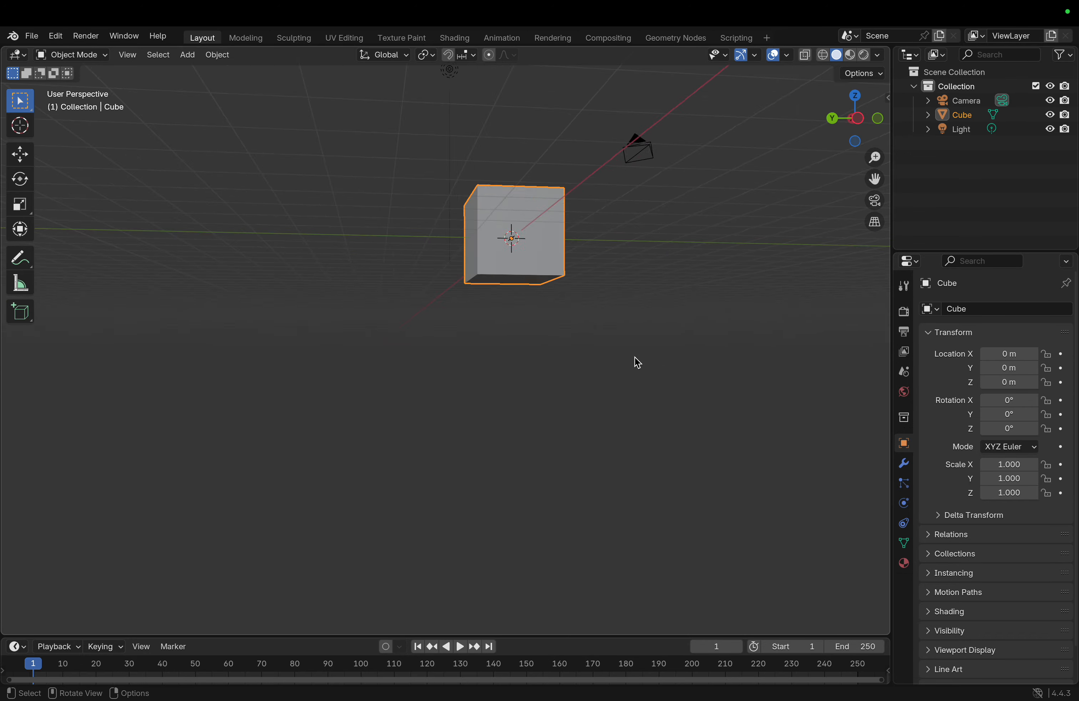
pyautogui.scroll(8, 634, 357)
pyautogui.keyDown('shift'); pyautogui.scroll(4, 634, 357); pyautogui.keyUp('shift')
pyautogui.keyDown('shift'); pyautogui.scroll(-3, 637, 362); pyautogui.keyUp('shift')
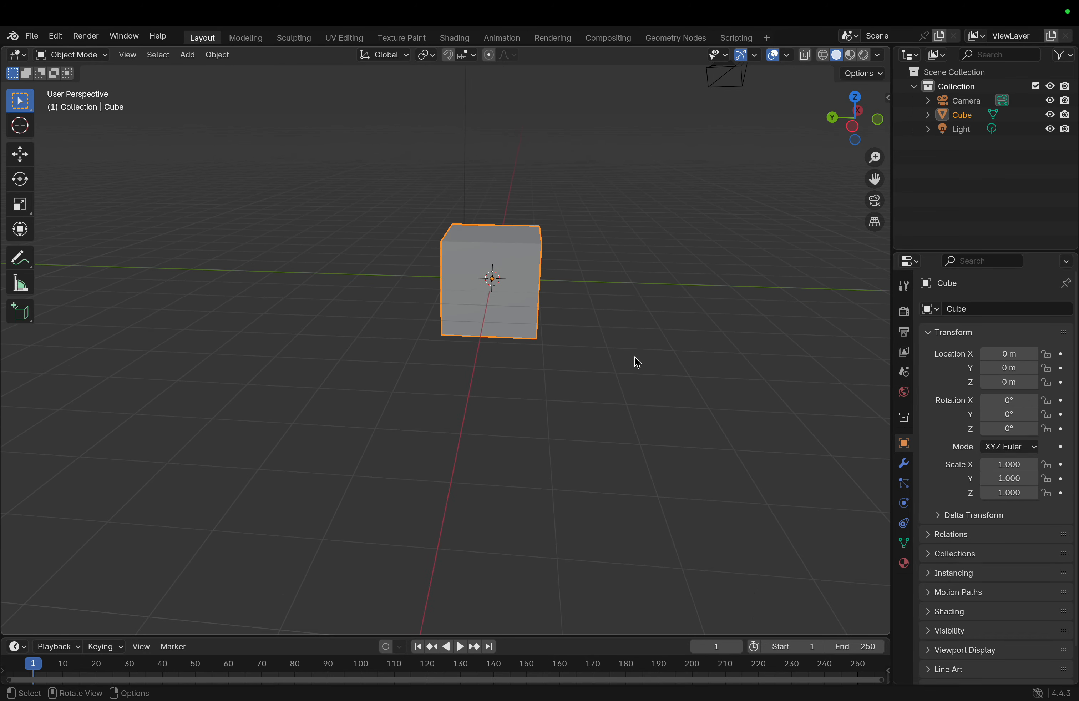
pyautogui.moveTo(875, 178); pyautogui.dragTo(898, 202)
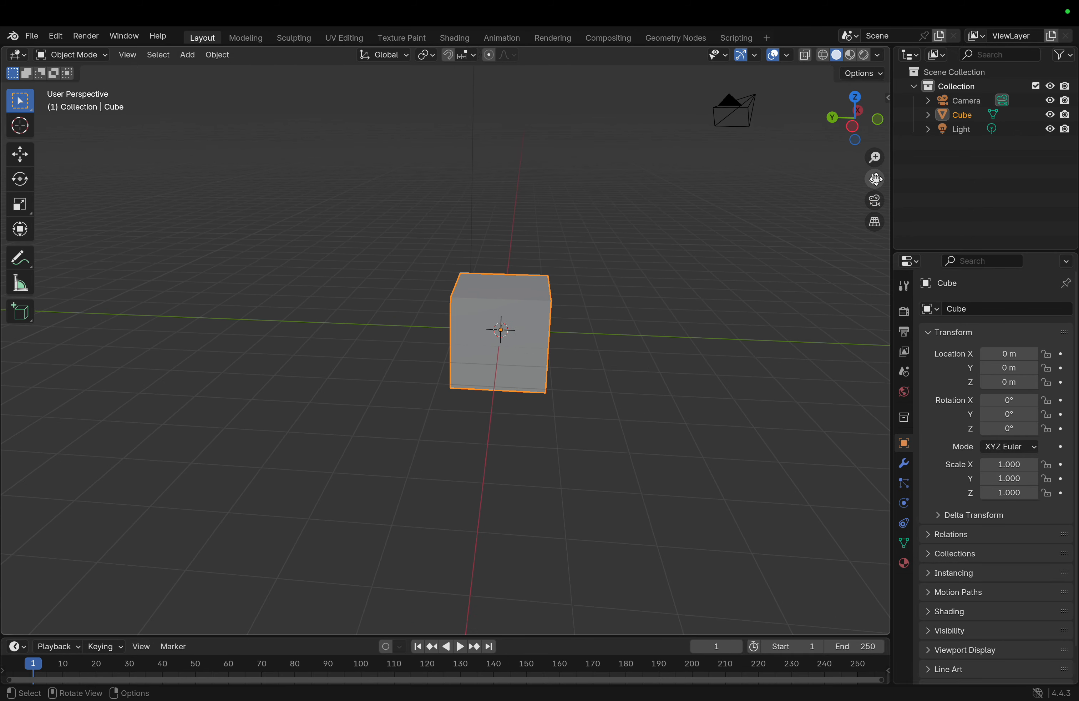
# - Zoom in on the cube and back out to examine it from close up and from farther away
pyautogui.scroll(6, 587, 262)
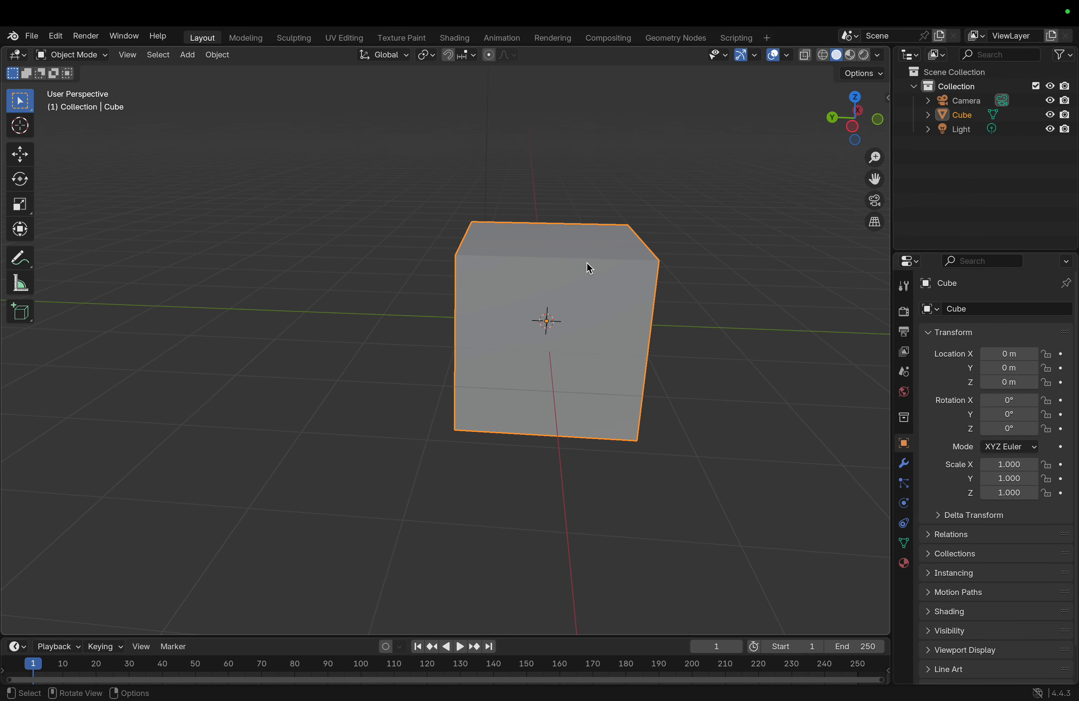
pyautogui.scroll(-2, 587, 262)
pyautogui.scroll(-2, 591, 269)
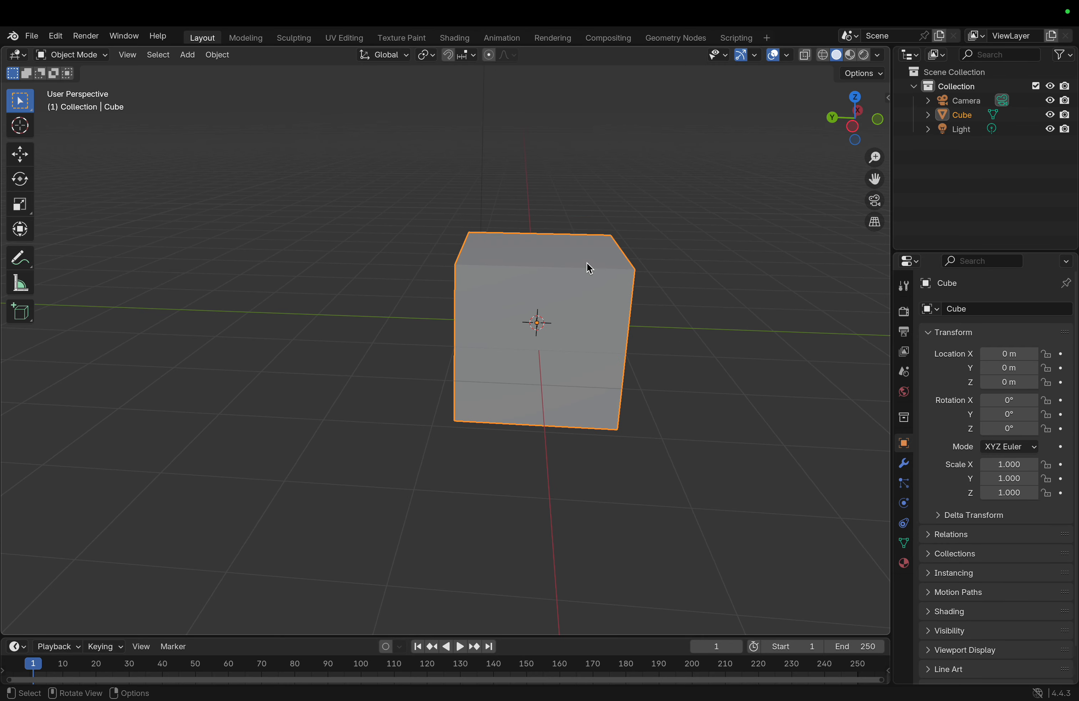
pyautogui.scroll(-2, 590, 269)
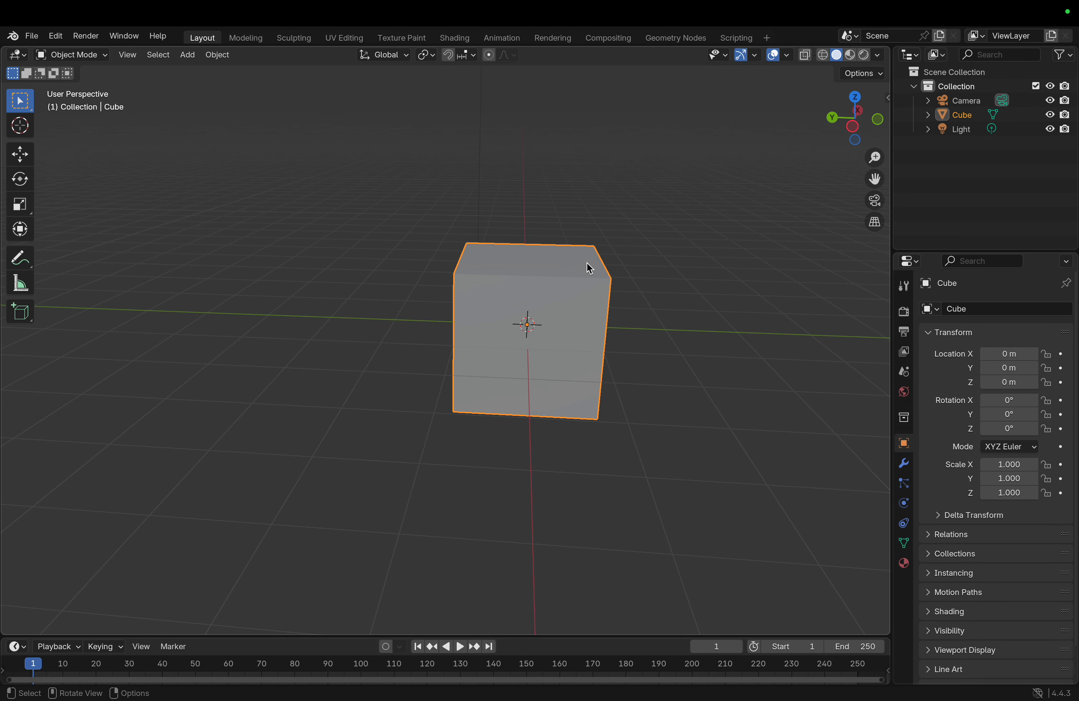
pyautogui.scroll(-3, 587, 268)
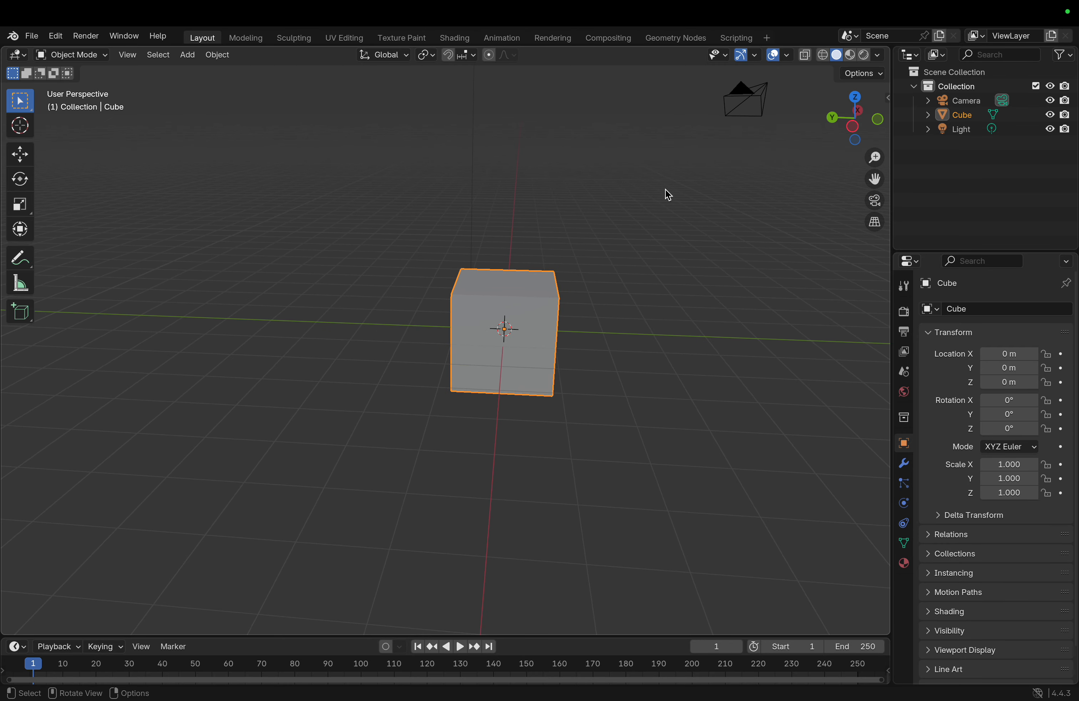
pyautogui.scroll(-3, 666, 197)
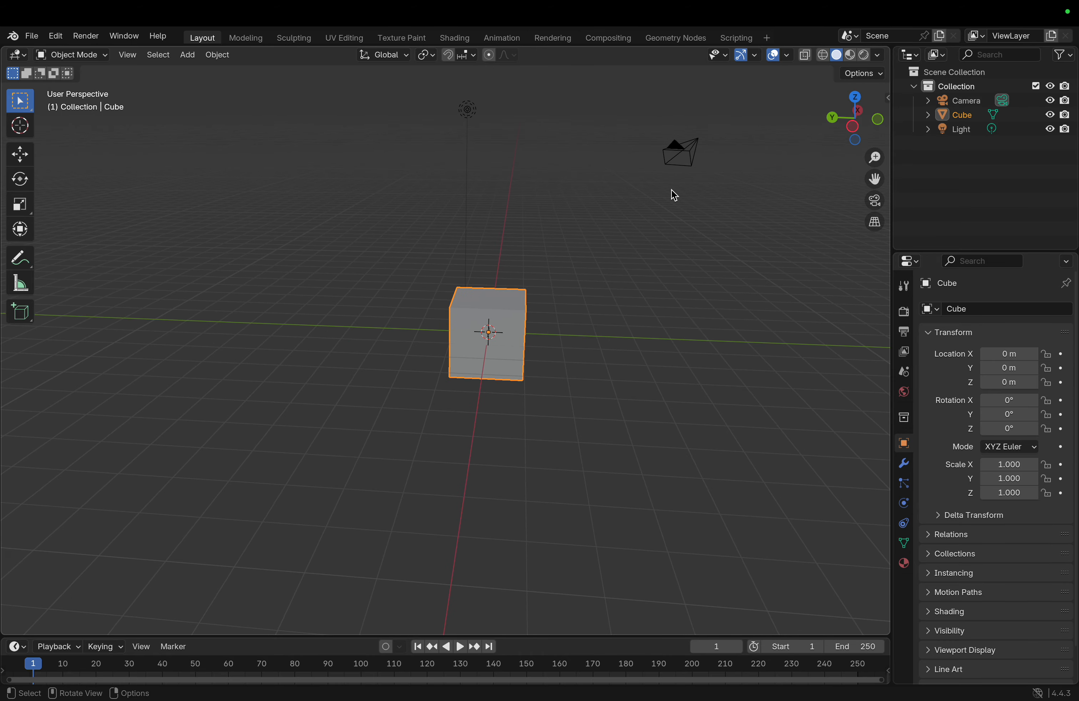
pyautogui.scroll(-5, 555, 473)
pyautogui.scroll(-2, 556, 476)
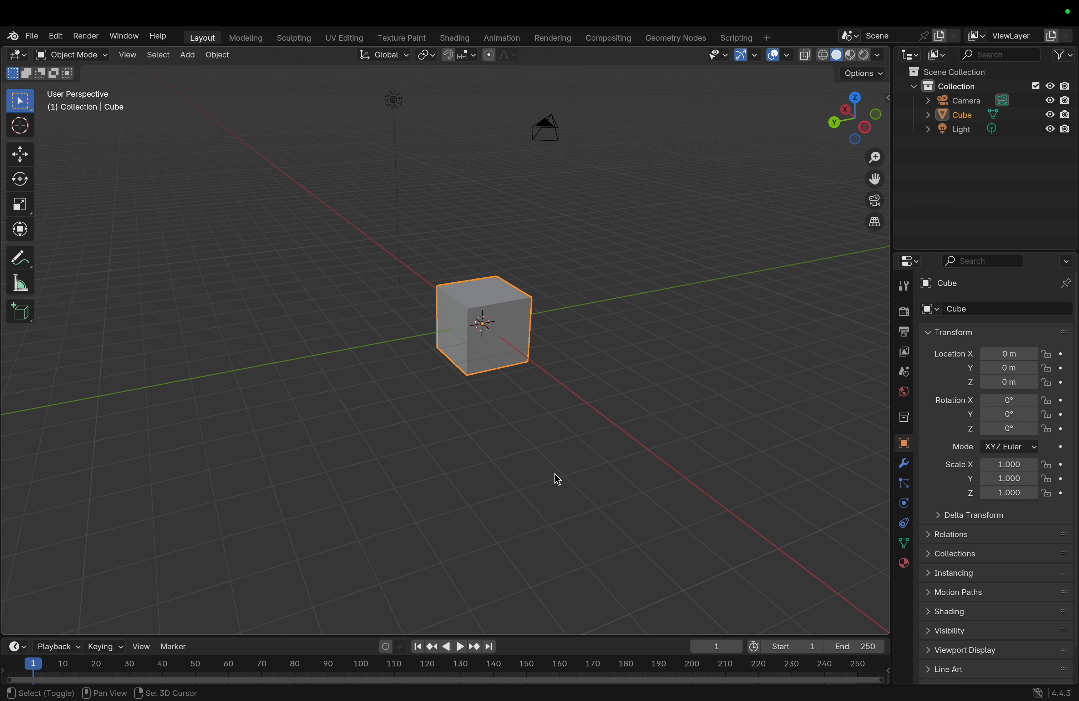
# - Add a plane mesh to the scene at the centre of the cube
pyautogui.hotkey('shift', 'a')
pyautogui.moveTo(555, 426)
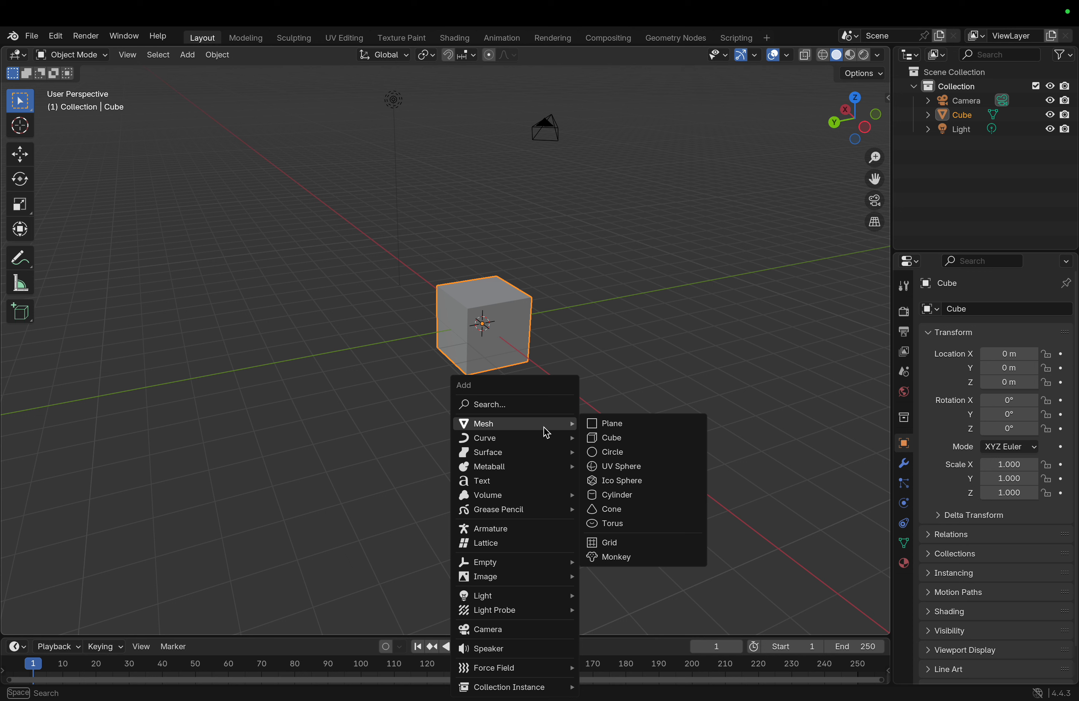
pyautogui.click(619, 427)
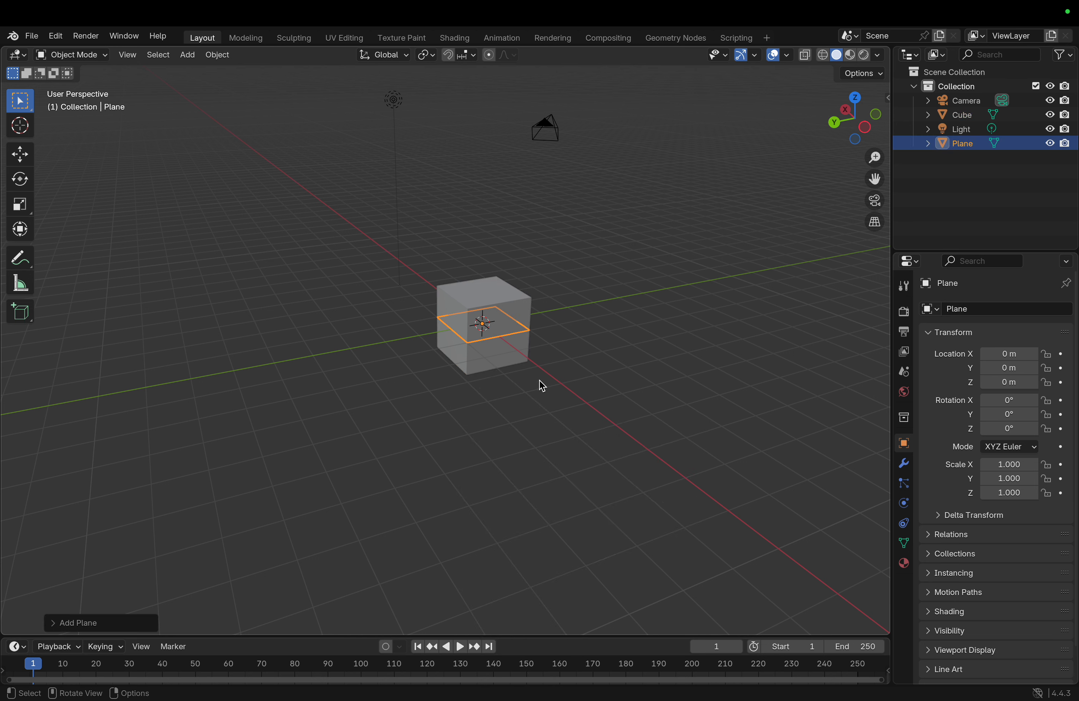
# - Move the plane freely out of the cube to a spot below it at about X -0.89 m, Y 1.06 m, Z -2.70 m, and deselect it
pyautogui.press('g')
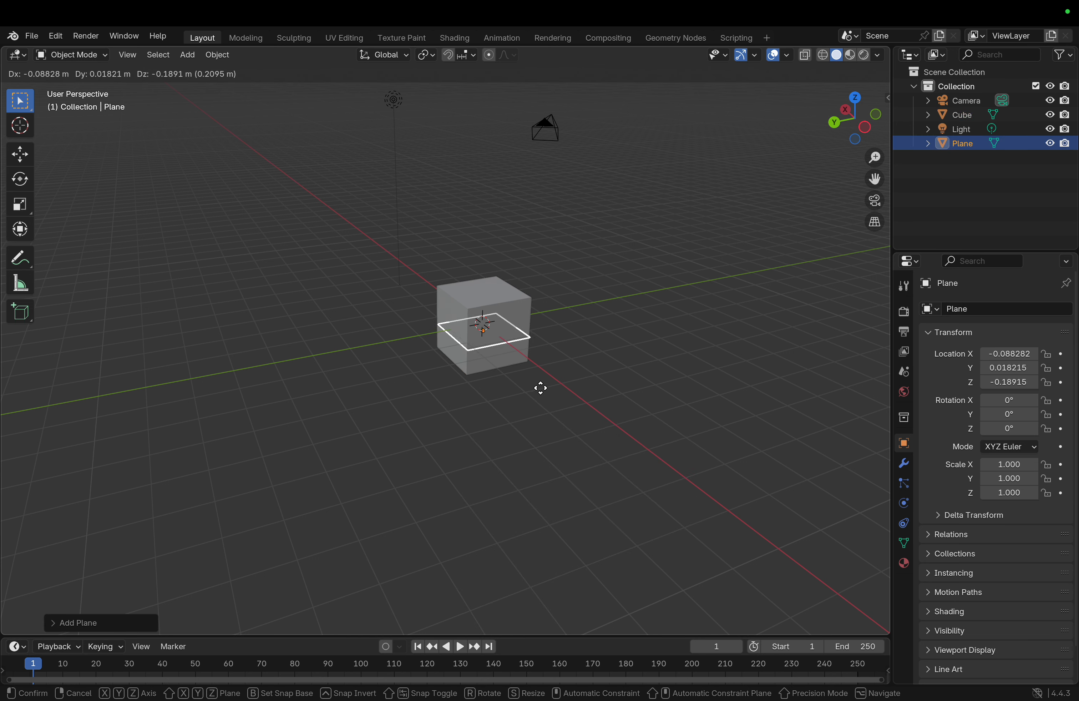
pyautogui.click(541, 390)
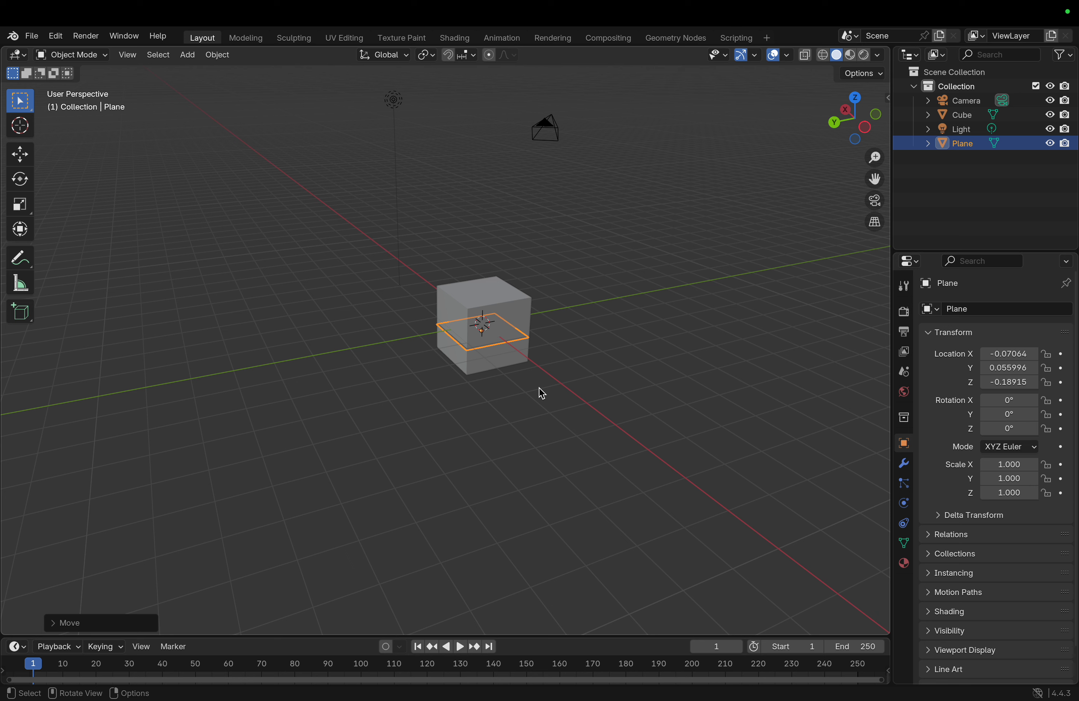
pyautogui.press('g')
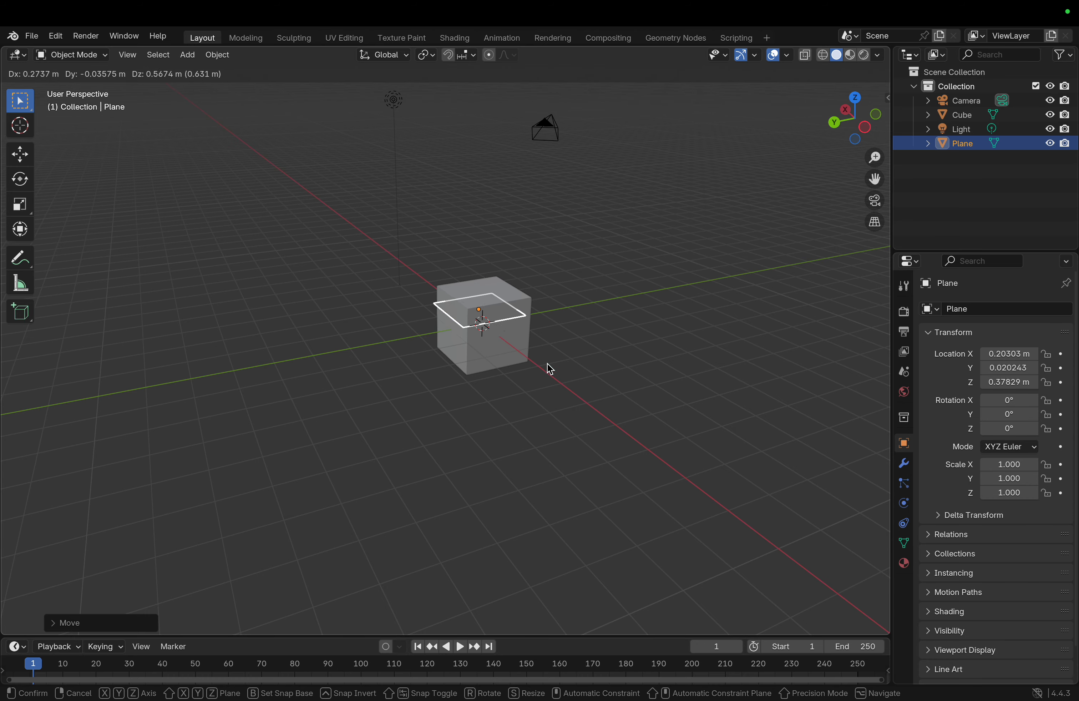
pyautogui.click(480, 473)
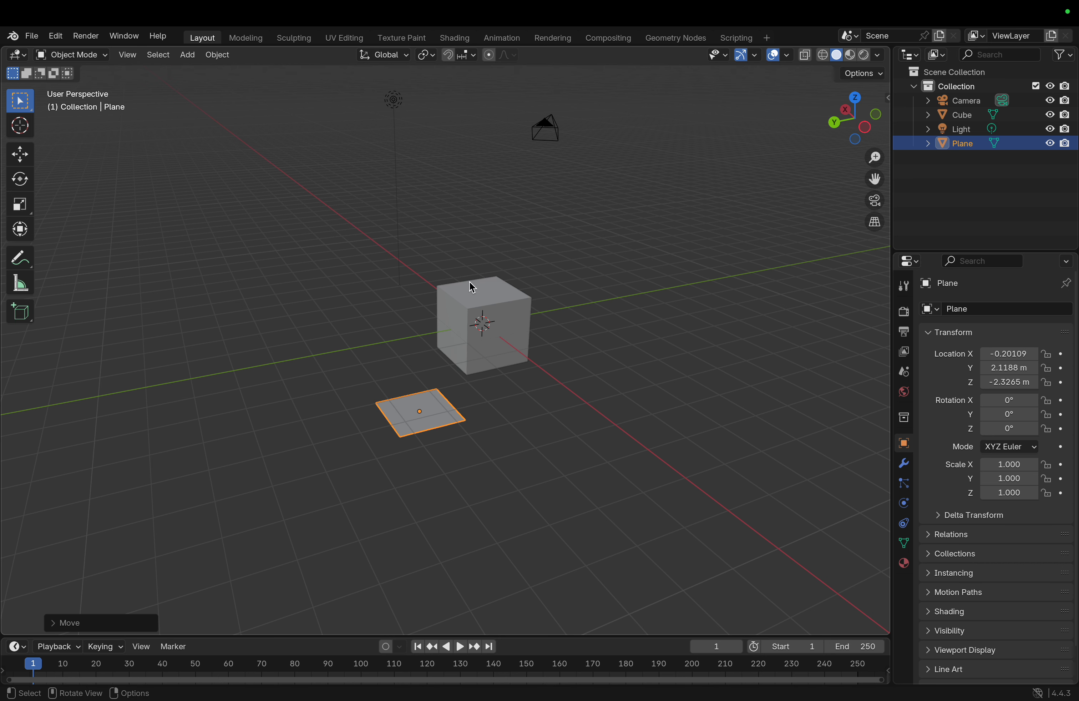
pyautogui.press('g')
pyautogui.click(551, 444)
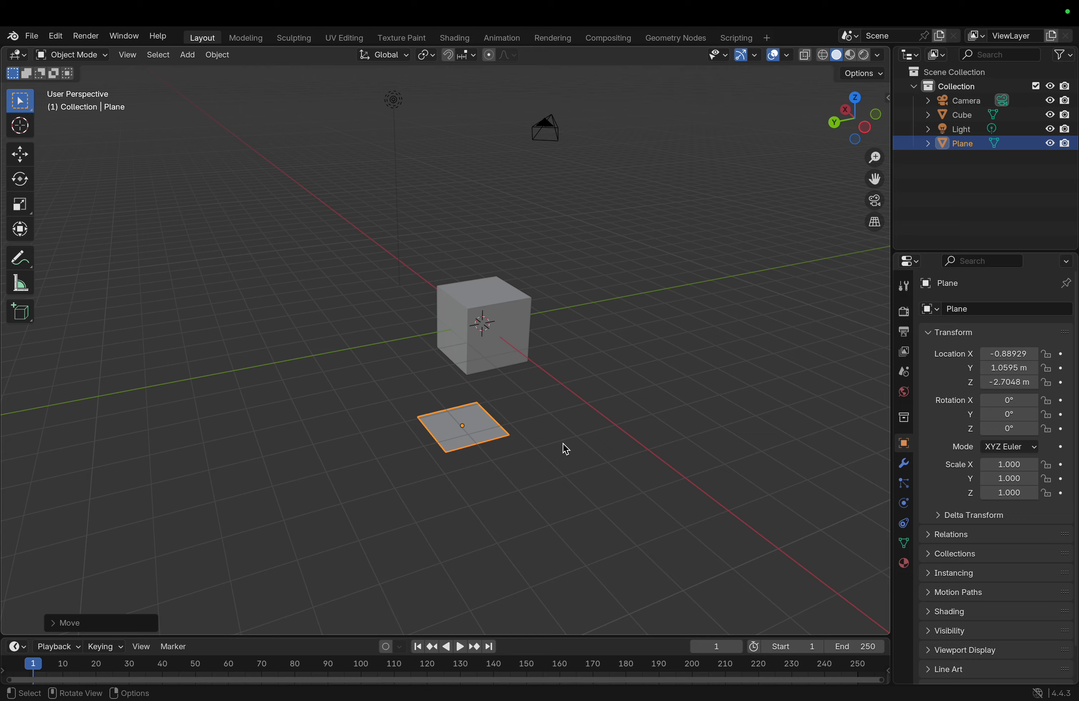
pyautogui.click(566, 449)
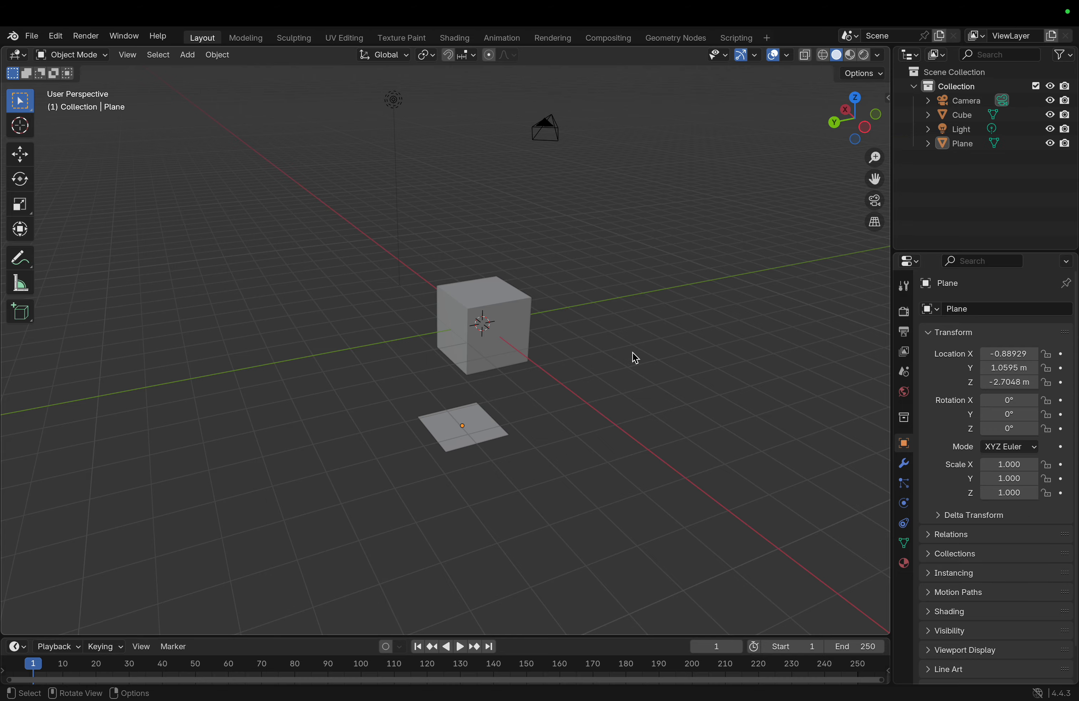
# - Select the plane and move it freely back to the upper part of the cube, about X 0.04 m, Y -0.77 m, Z 0.82 m
pyautogui.hscroll(-10, 627, 355)
pyautogui.scroll(-8, 627, 355)
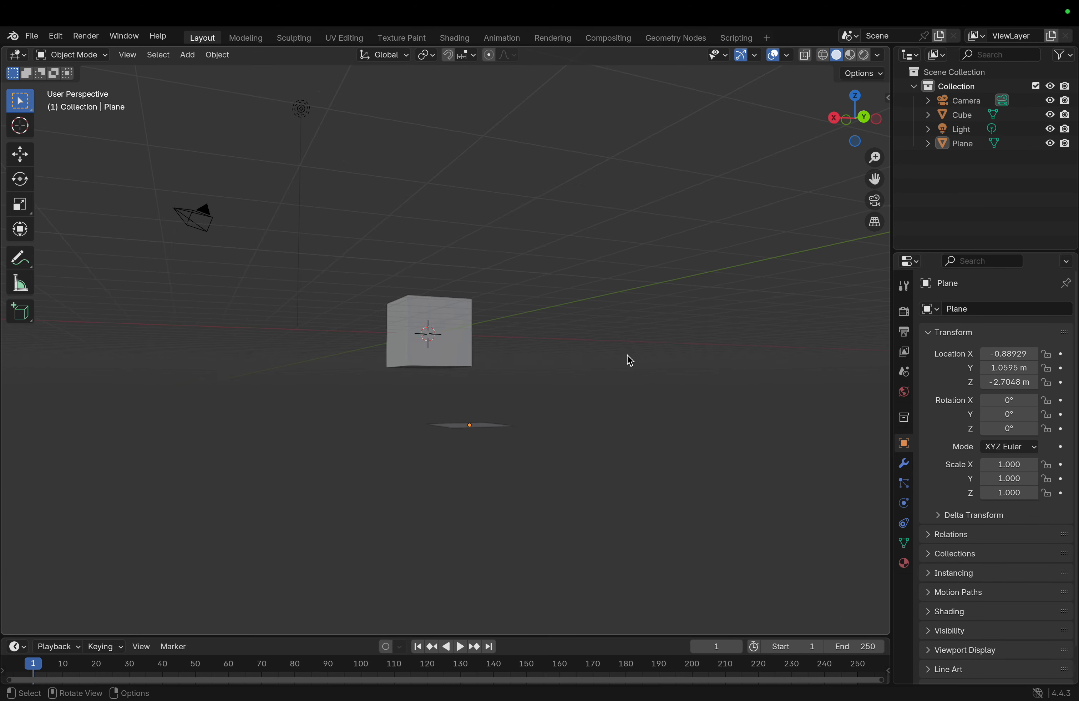
pyautogui.scroll(8, 627, 355)
pyautogui.click(503, 403)
pyautogui.press('g')
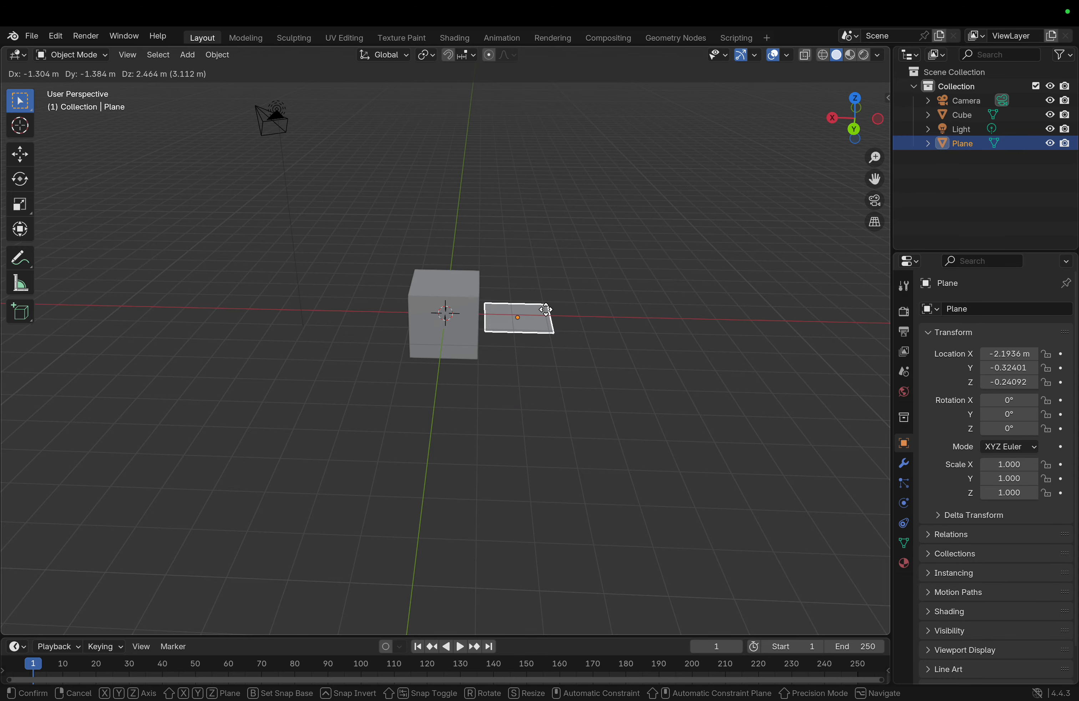
pyautogui.click(476, 271)
# - Use the Move tool to shift the plane above the cube and out to about X -1.6 m, Y -8.06 m, Z 2.52 m
pyautogui.hscroll(-10, 475, 271)
pyautogui.scroll(-8, 476, 271)
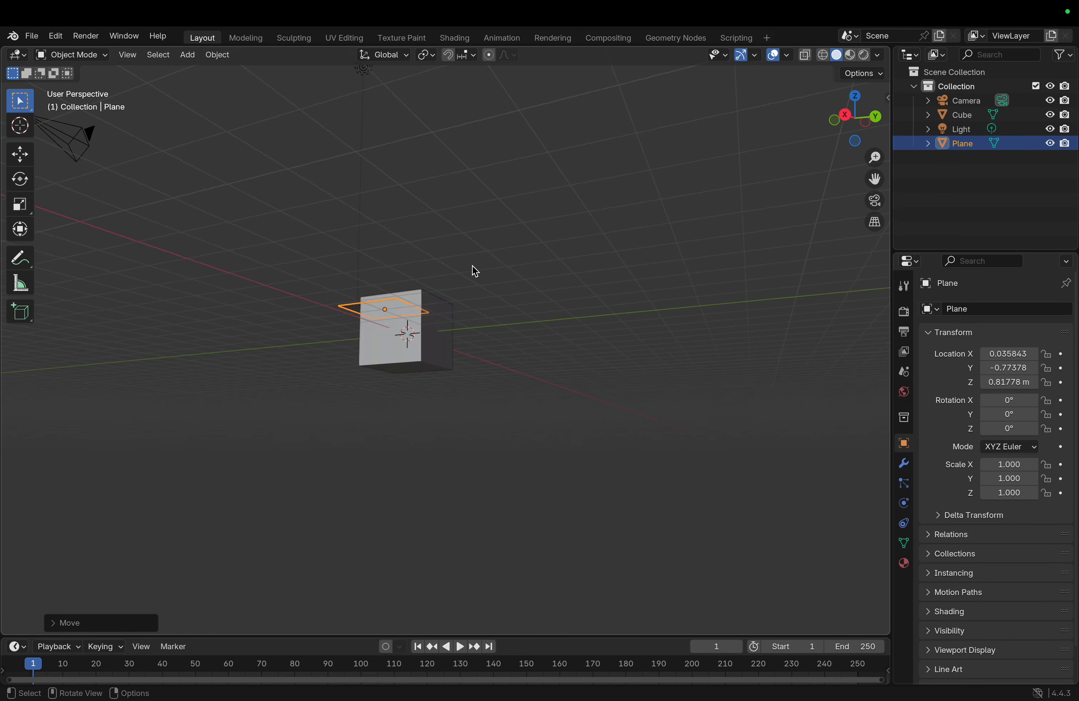
pyautogui.scroll(8, 475, 270)
pyautogui.scroll(-5, 475, 271)
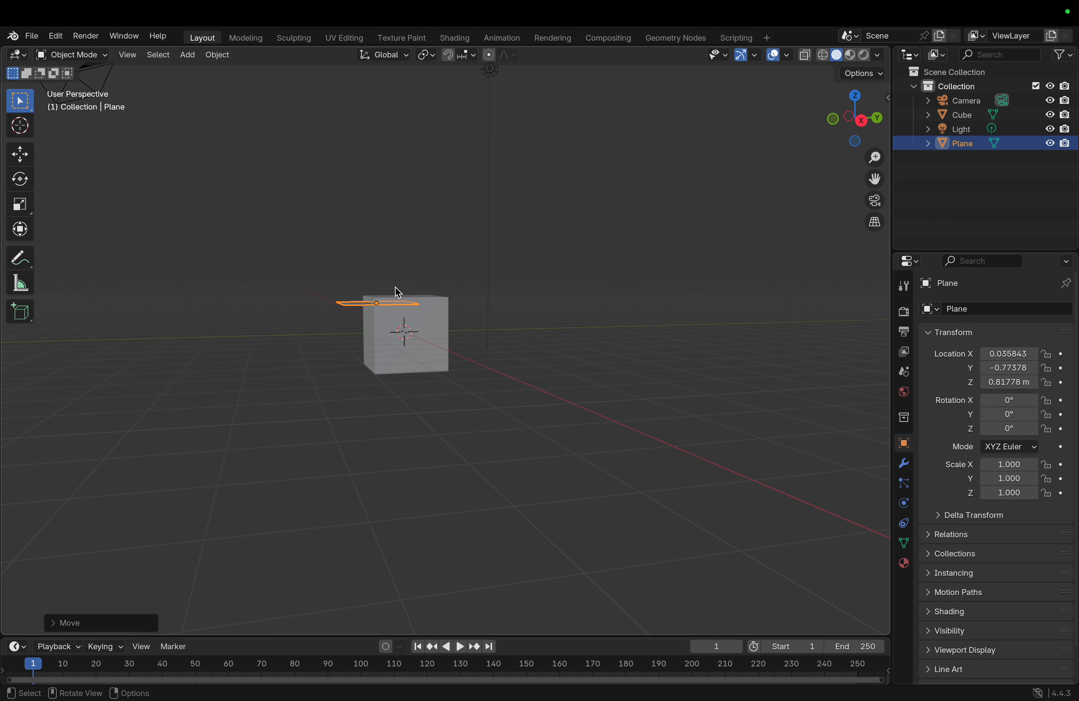
pyautogui.click(19, 154)
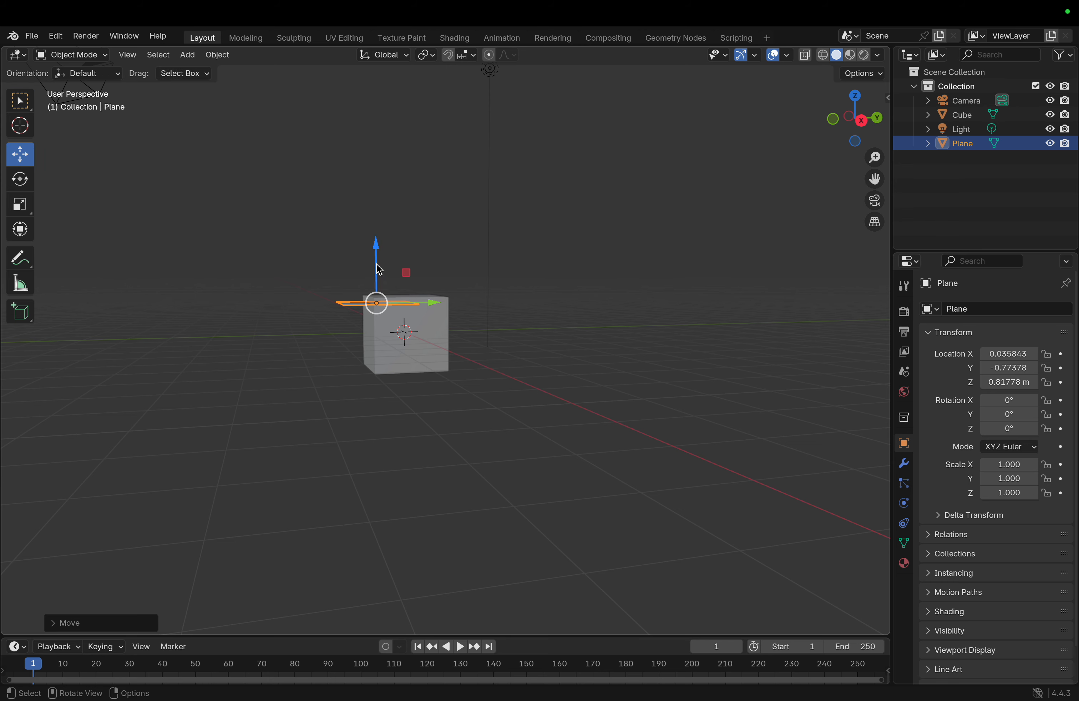
pyautogui.moveTo(380, 270); pyautogui.dragTo(376, 239)
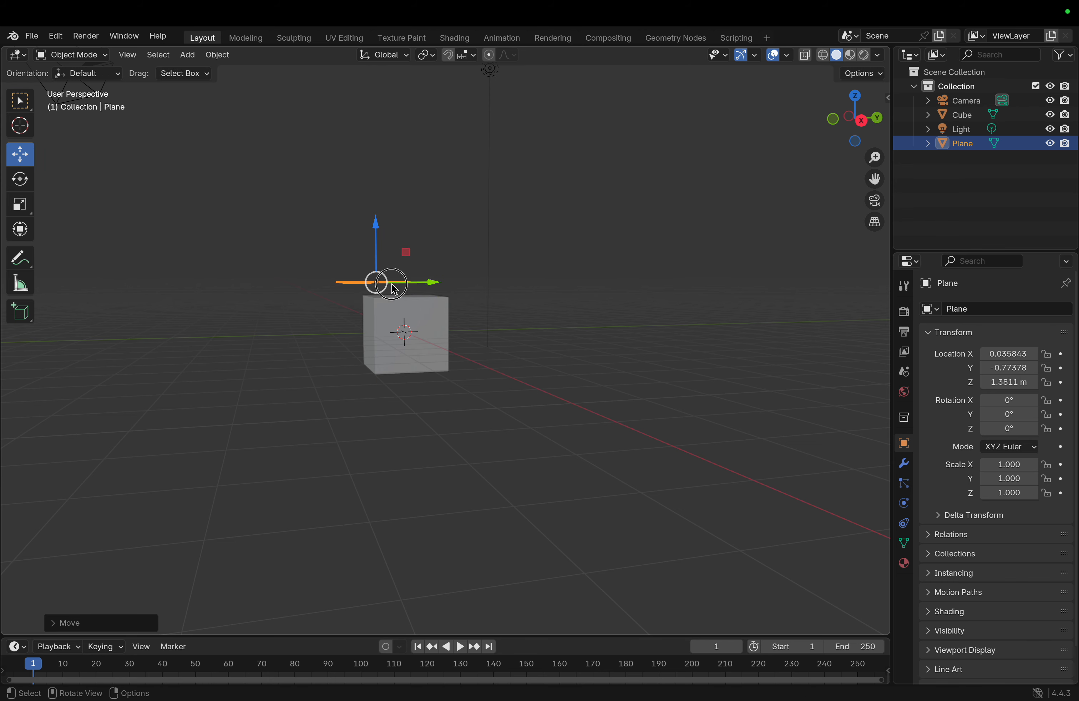
pyautogui.moveTo(394, 289); pyautogui.dragTo(415, 293)
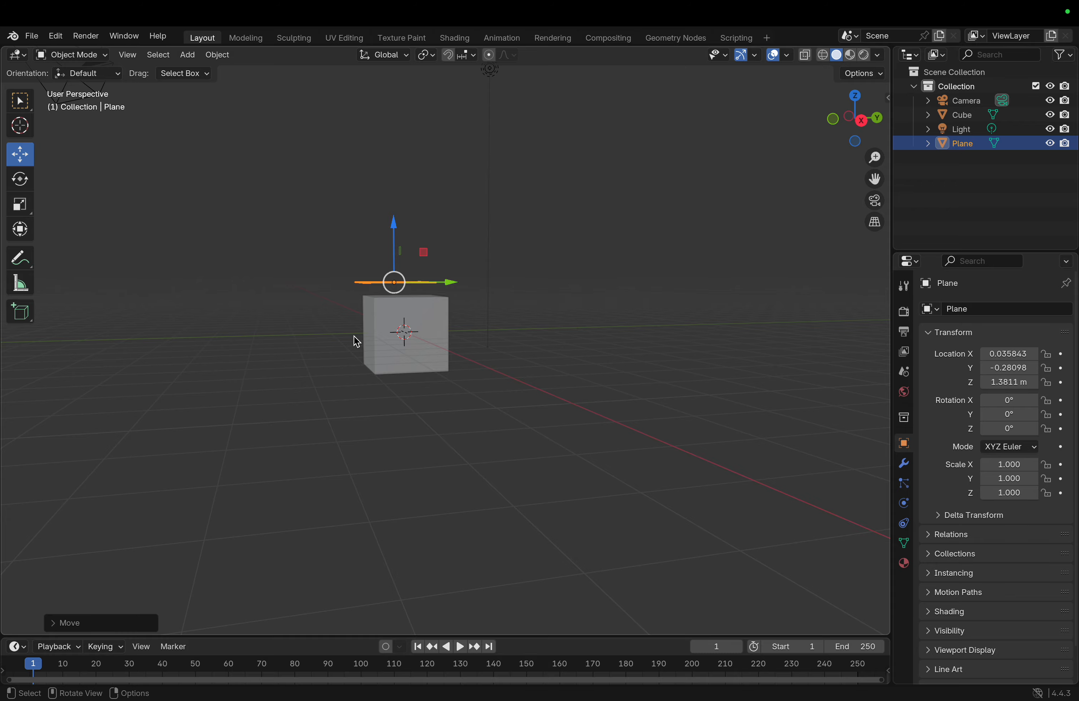
pyautogui.hscroll(-10, 353, 336)
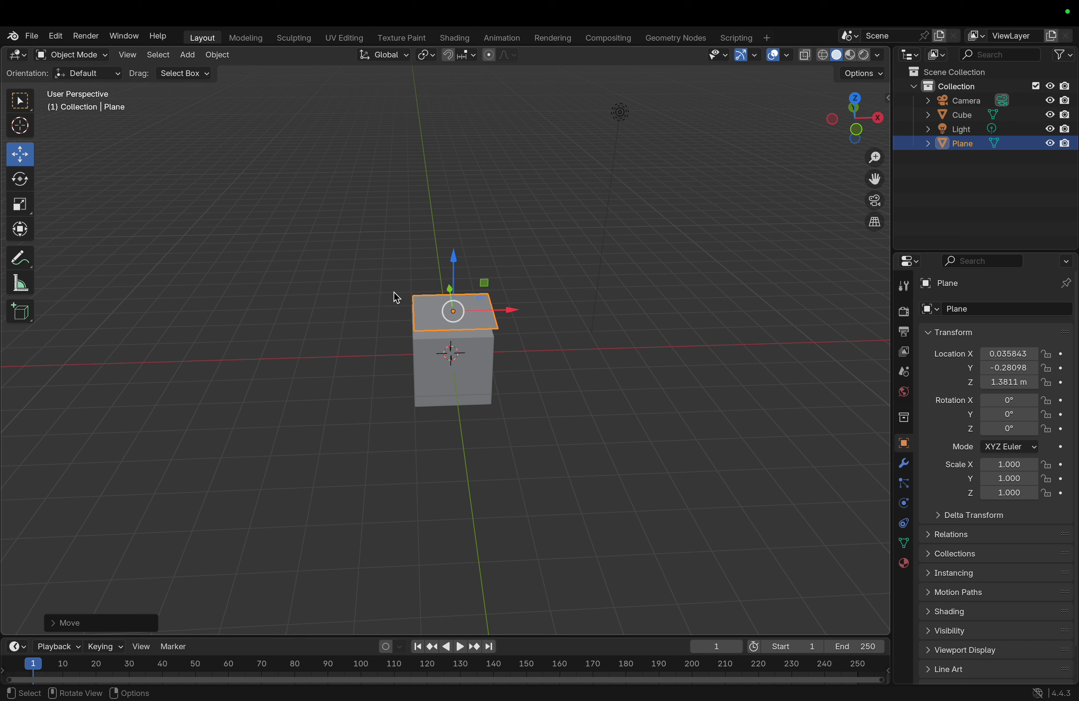
pyautogui.moveTo(457, 274); pyautogui.dragTo(430, 506)
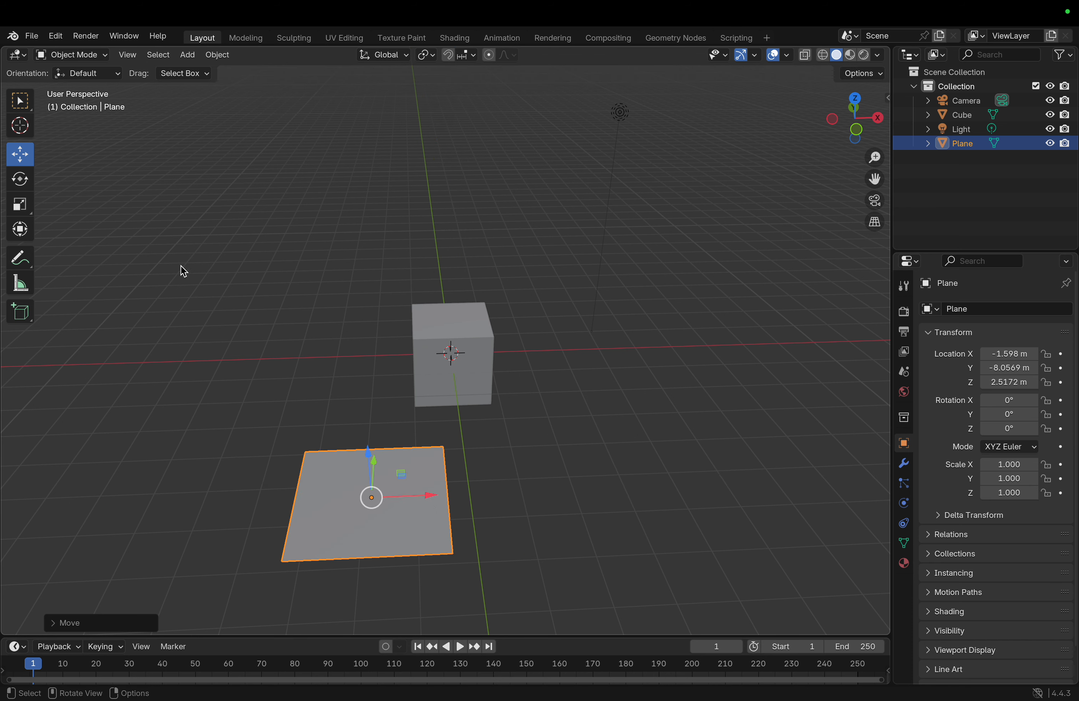
# - Use the Rotate tool to turn the plane about the X axis to about -92.8° so that it stands upright
pyautogui.click(19, 177)
pyautogui.scroll(5, 261, 274)
pyautogui.scroll(-8, 261, 274)
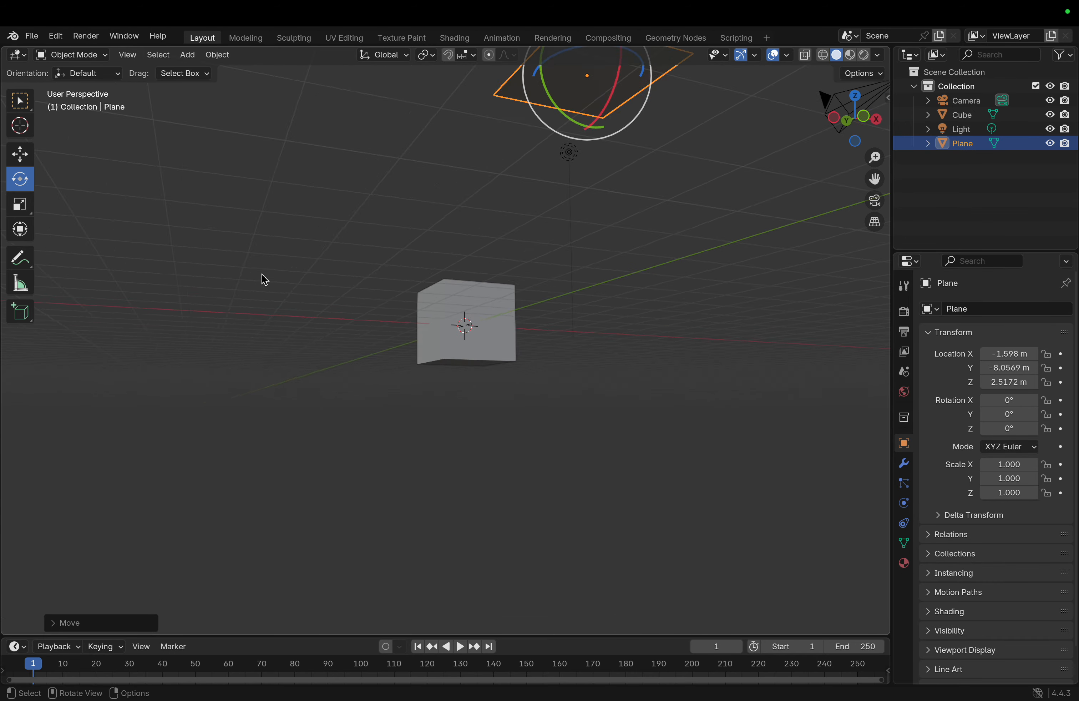
pyautogui.hscroll(5, 261, 274)
pyautogui.keyDown('shift'); pyautogui.scroll(-5, 261, 274); pyautogui.keyUp('shift')
pyautogui.keyDown('shift'); pyautogui.hscroll(5, 261, 274); pyautogui.keyUp('shift')
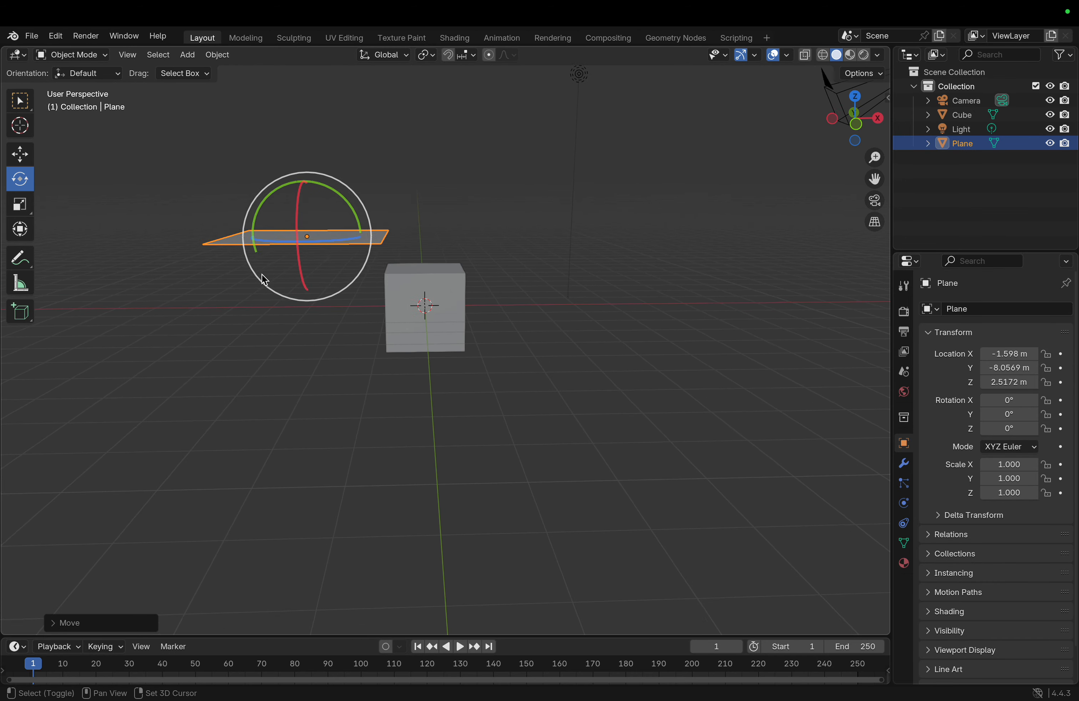
pyautogui.keyDown('shift'); pyautogui.scroll(6, 261, 274); pyautogui.keyUp('shift')
pyautogui.keyDown('shift'); pyautogui.hscroll(-5, 261, 274); pyautogui.keyUp('shift')
pyautogui.keyDown('shift'); pyautogui.hscroll(-3, 264, 279); pyautogui.keyUp('shift')
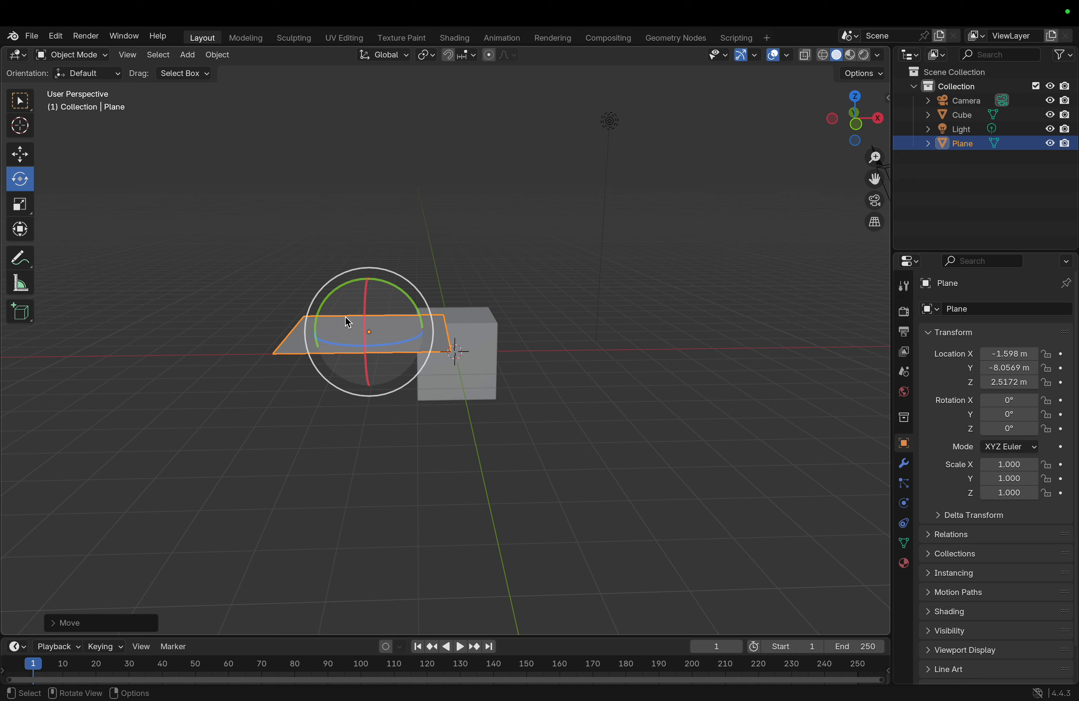
pyautogui.moveTo(367, 321); pyautogui.dragTo(535, 276)
# - Use the Scale tool to enlarge the upright plane's width and height to a scale of about 1.17 each
pyautogui.click(20, 203)
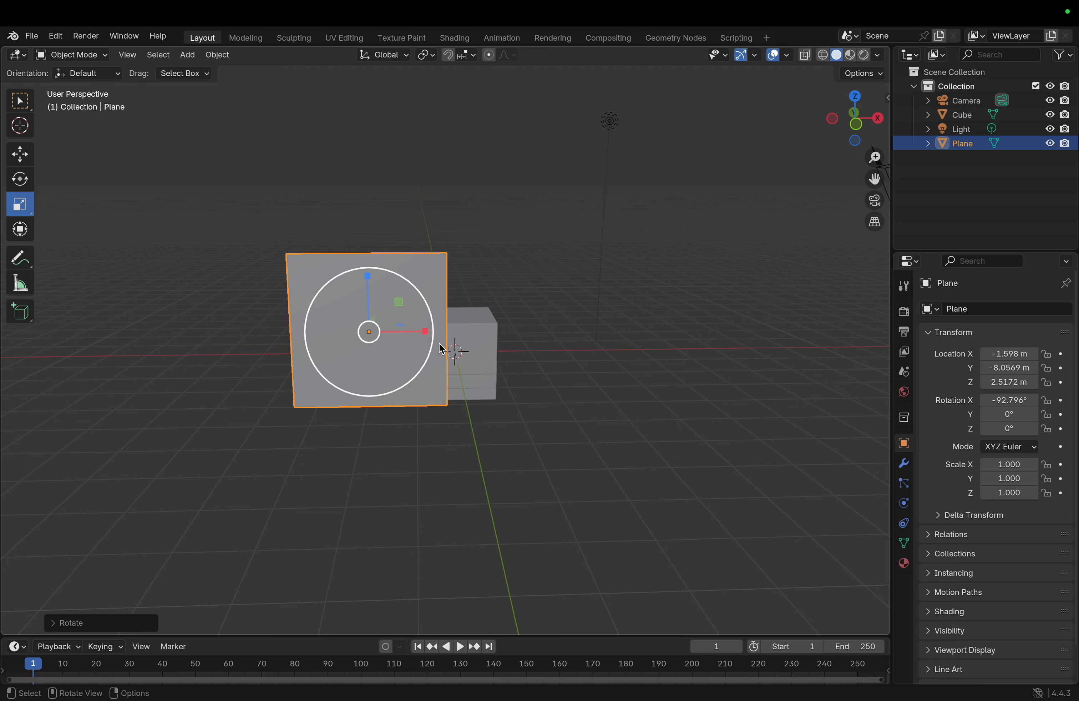
pyautogui.moveTo(428, 334); pyautogui.dragTo(416, 373)
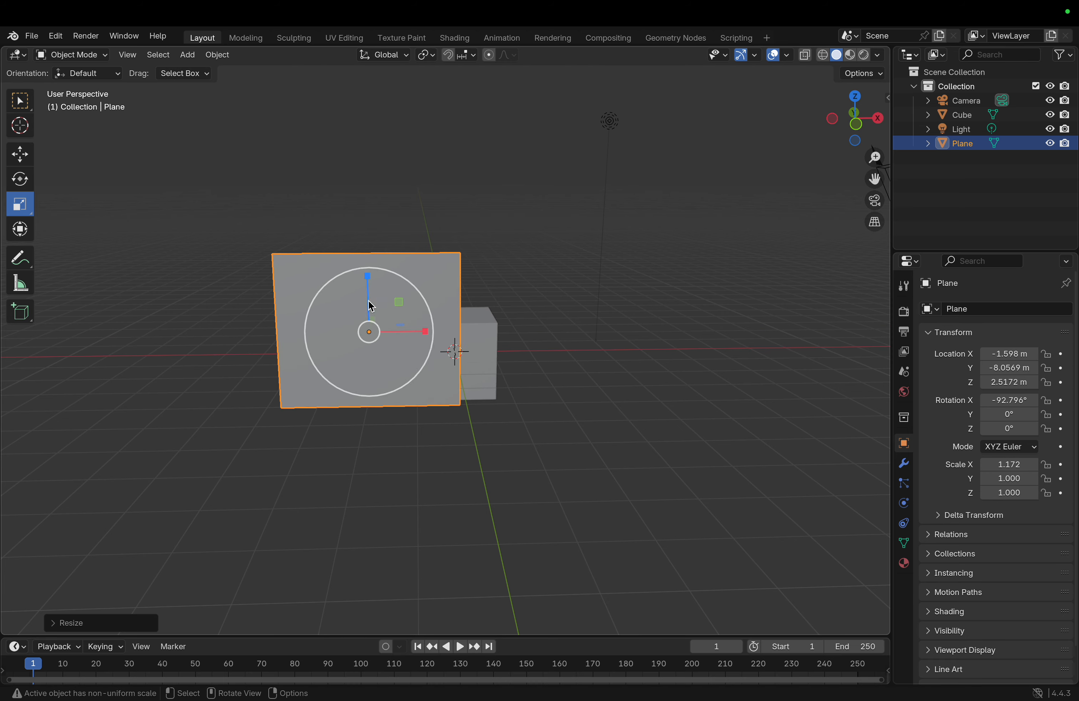
pyautogui.moveTo(369, 293)
pyautogui.mouseDown()
pyautogui.moveTo(395, 205)
pyautogui.moveTo(404, 398)
pyautogui.moveTo(370, 217)
pyautogui.moveTo(392, 282)
pyautogui.moveTo(384, 294)
pyautogui.mouseUp()
# - Use the Transform tool to reduce the plane's Y scale to about 0.968 and rotate it about Z to about 299.8°
pyautogui.click(14, 235)
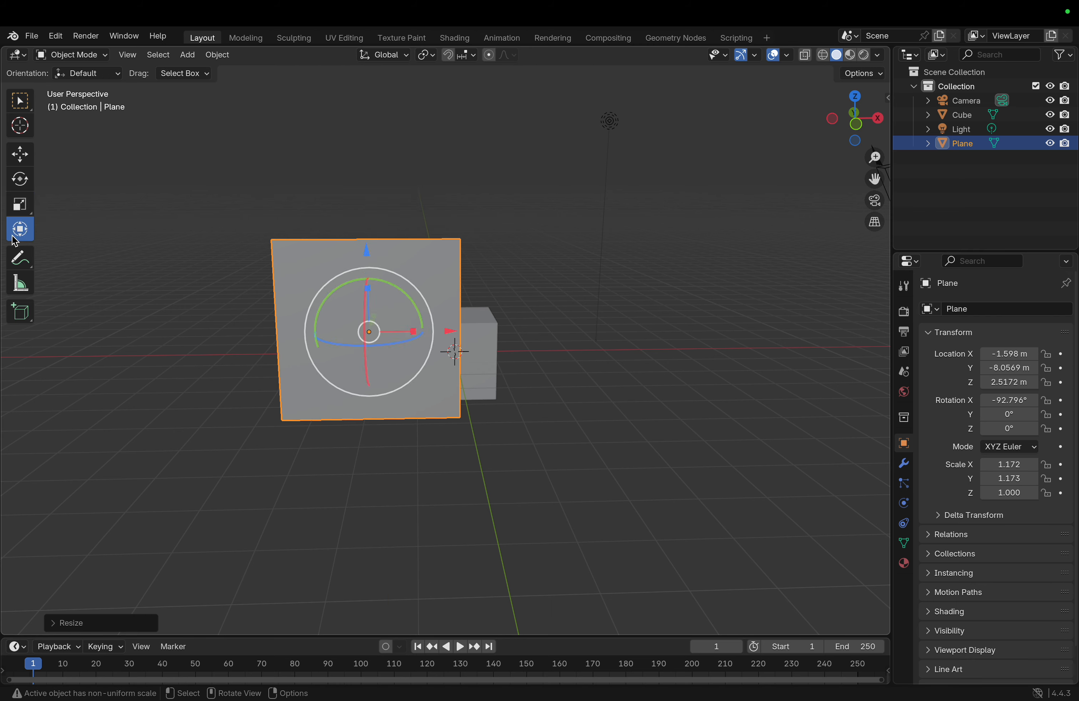
pyautogui.moveTo(363, 290); pyautogui.dragTo(385, 373)
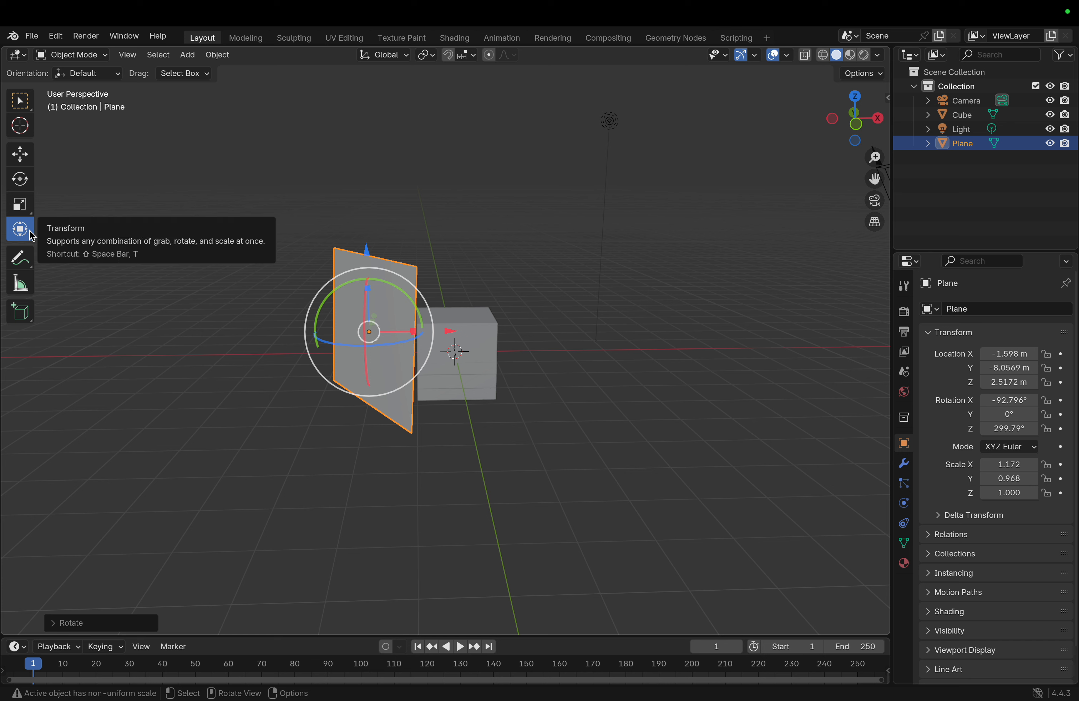
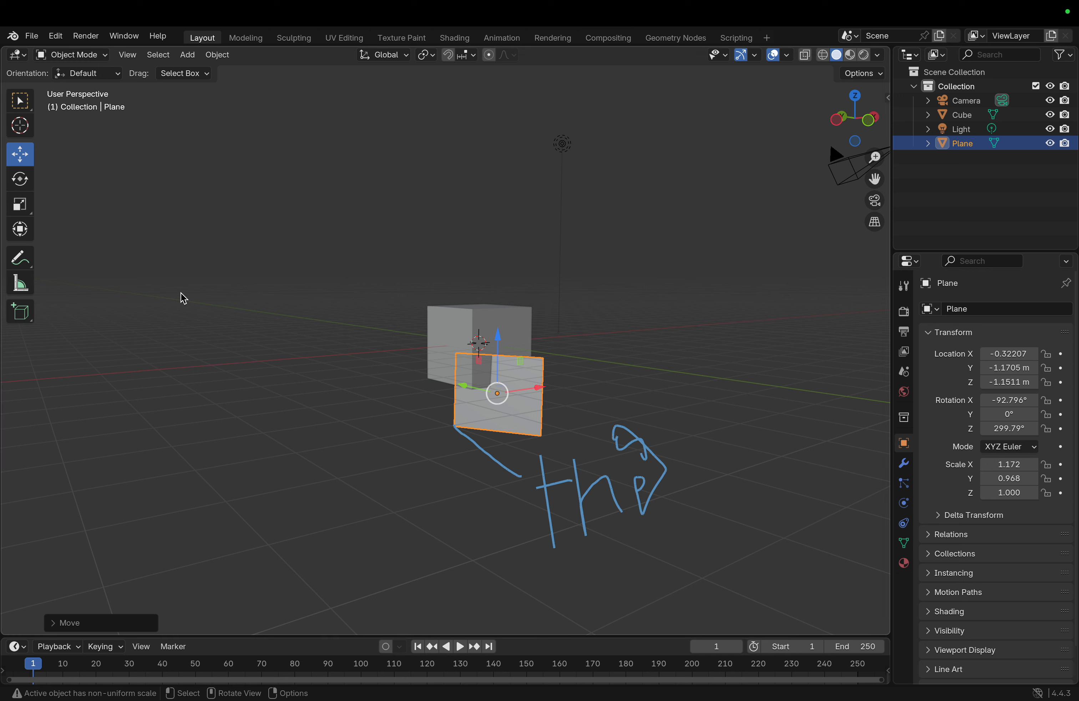
# - Delete the plane, the cube and the light from the scene, keeping the camera
pyautogui.press('x')
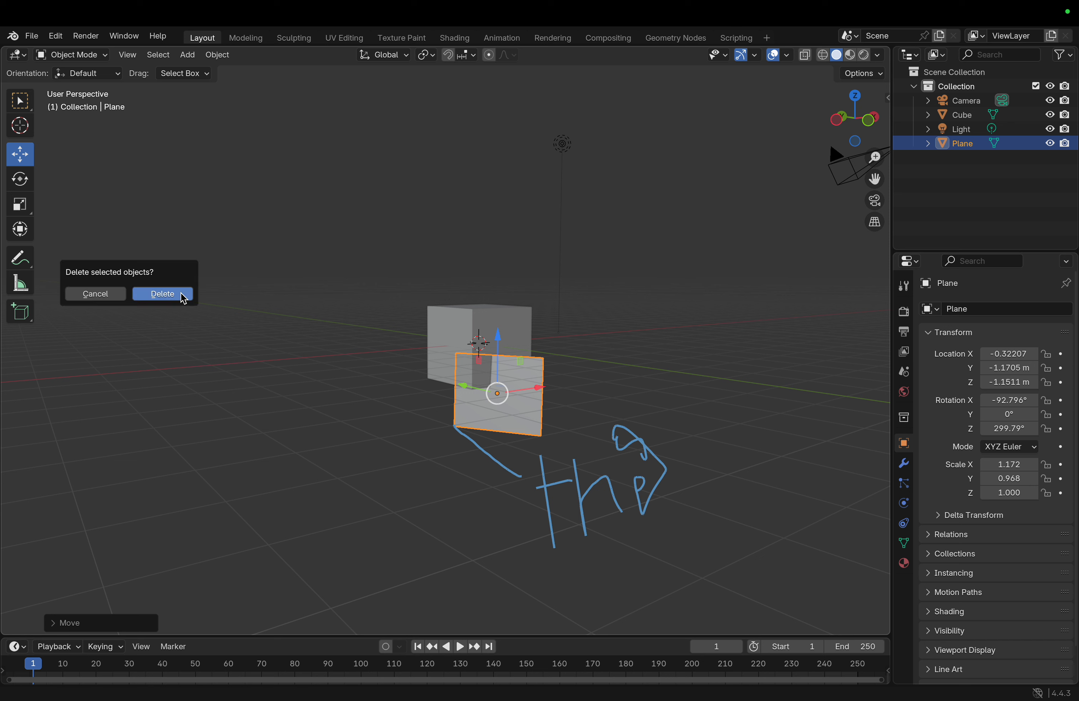
pyautogui.click(175, 299)
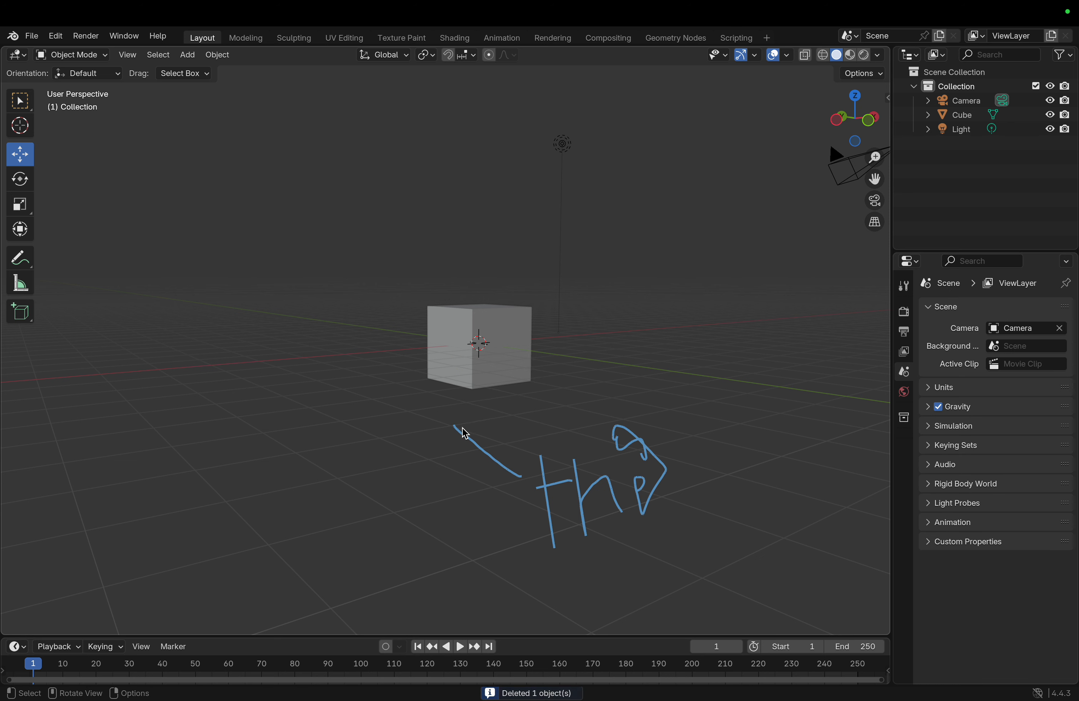
pyautogui.moveTo(425, 412)
pyautogui.mouseDown()
pyautogui.moveTo(591, 519)
pyautogui.moveTo(695, 549)
pyautogui.mouseUp()
pyautogui.moveTo(376, 298); pyautogui.dragTo(619, 388)
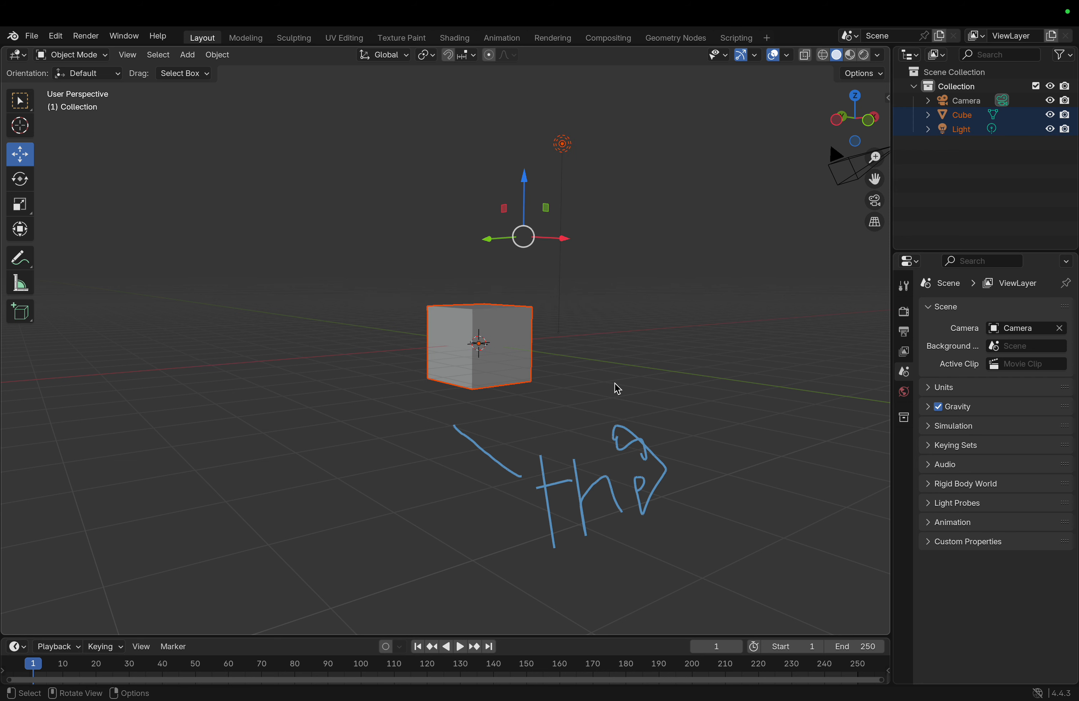
pyautogui.press('x')
pyautogui.click(499, 364)
# - Add a new cube mesh at the scene origin
pyautogui.hotkey('shift', 'a')
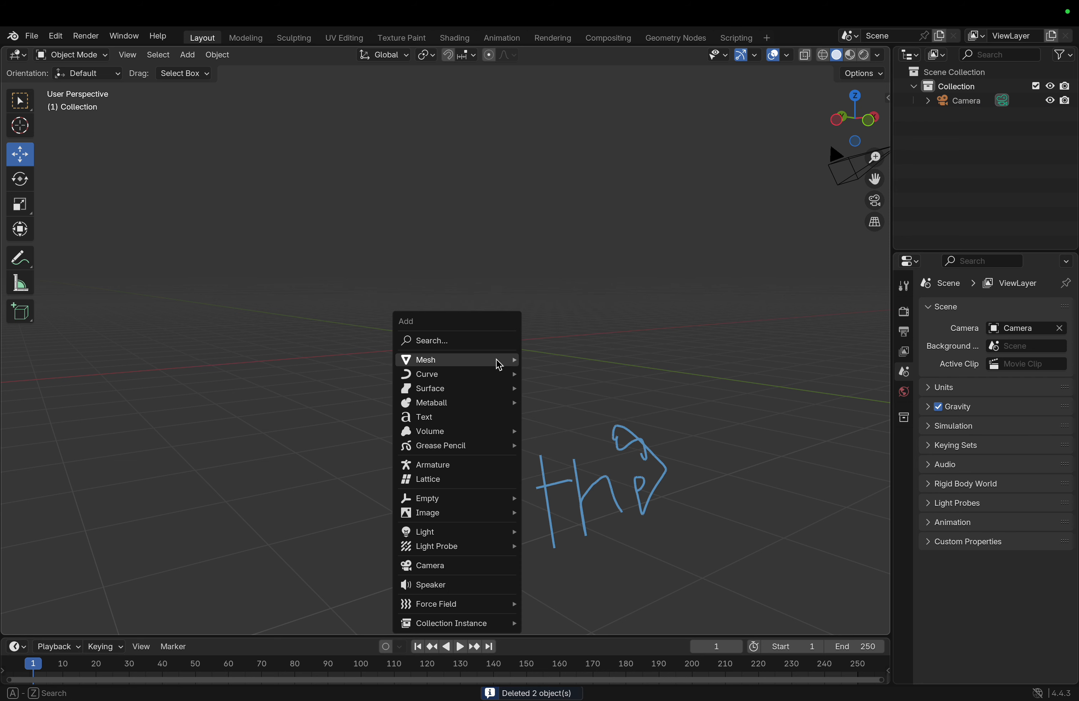
pyautogui.moveTo(499, 362)
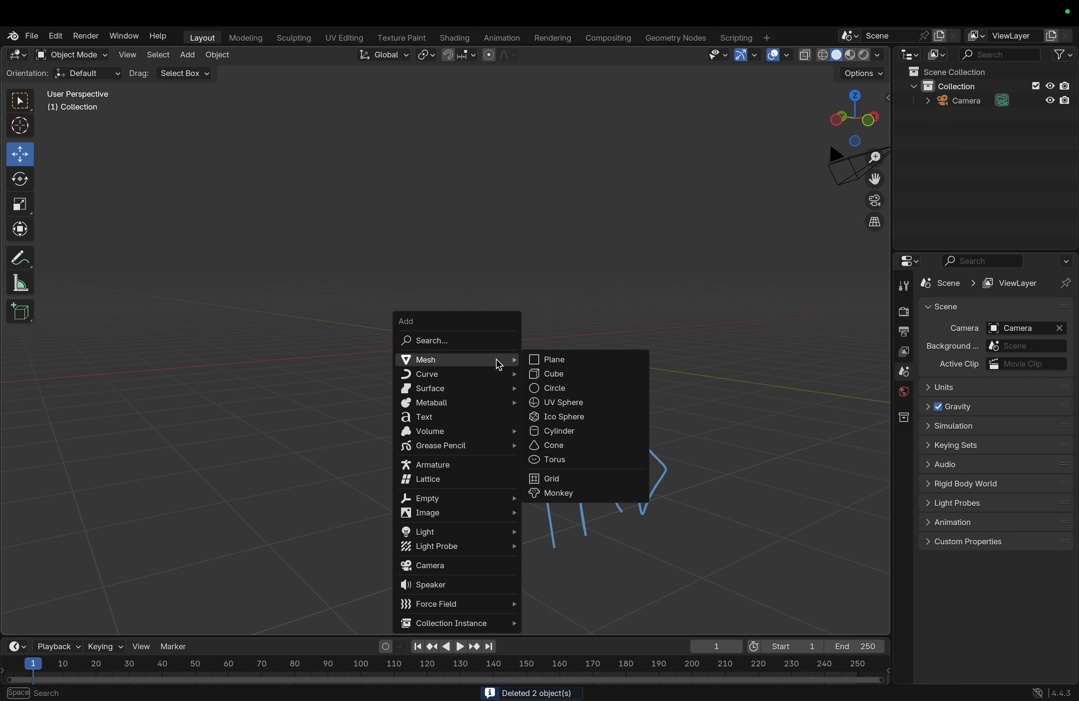
pyautogui.click(575, 374)
# - In Edit Mode, add a tall box on the cube's top face and move it by about X 2.73 m, Y -1.84 m, Z 0.57 m
pyautogui.hscroll(-5, 550, 363)
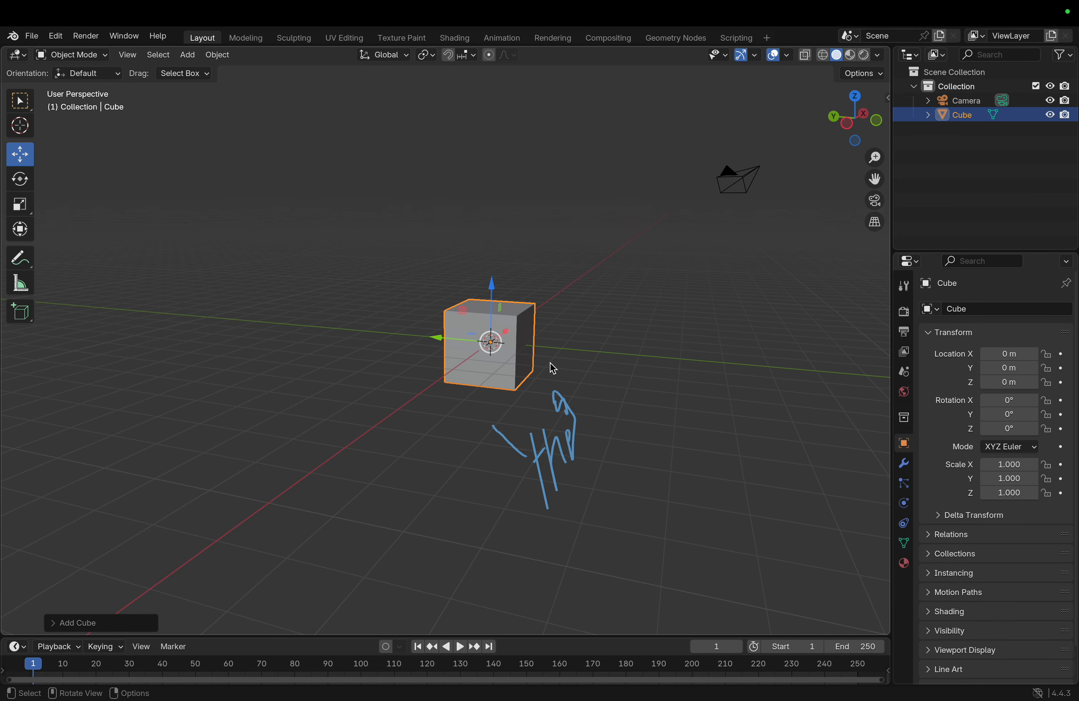
pyautogui.hscroll(5, 551, 363)
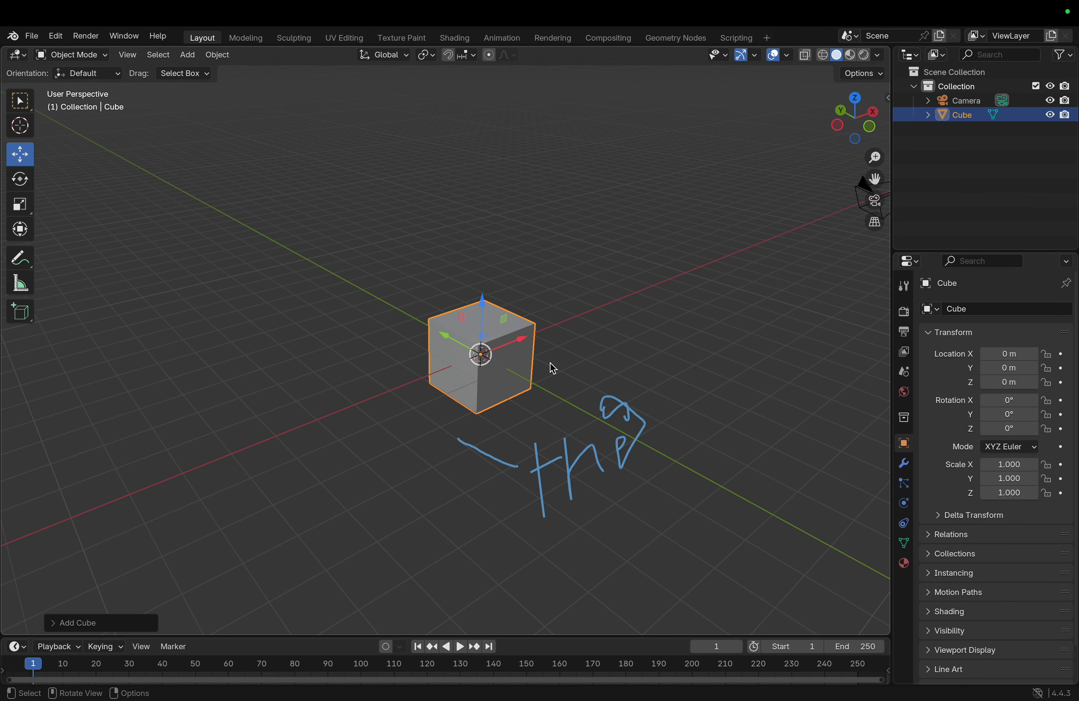
pyautogui.press('Tab')
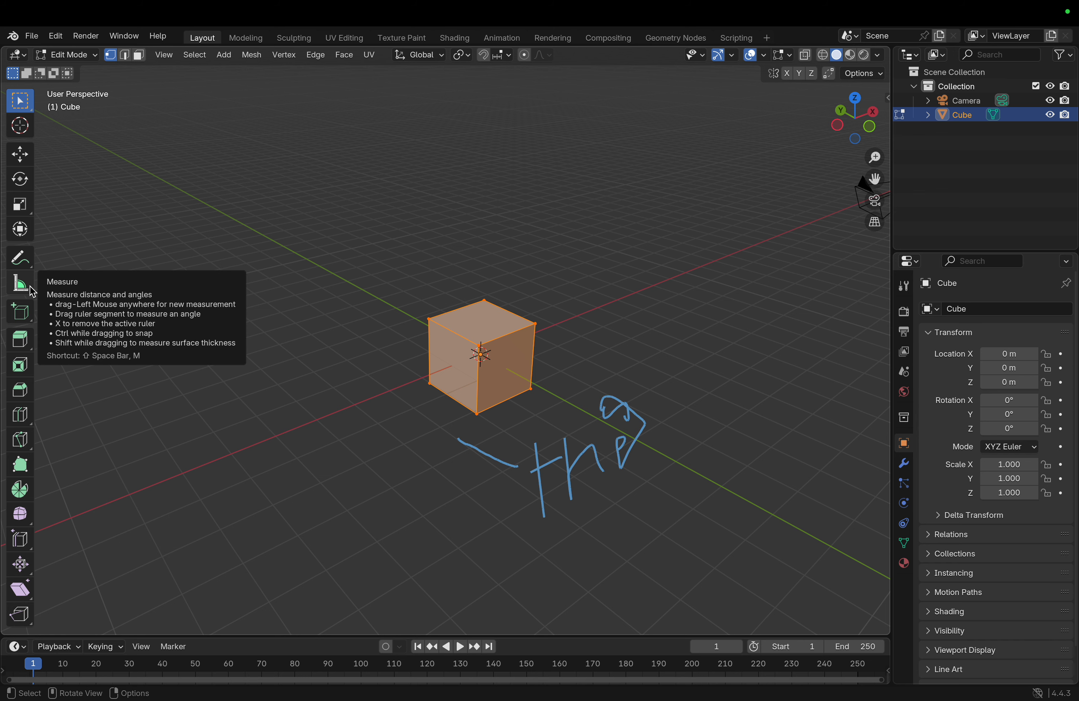
pyautogui.click(21, 312)
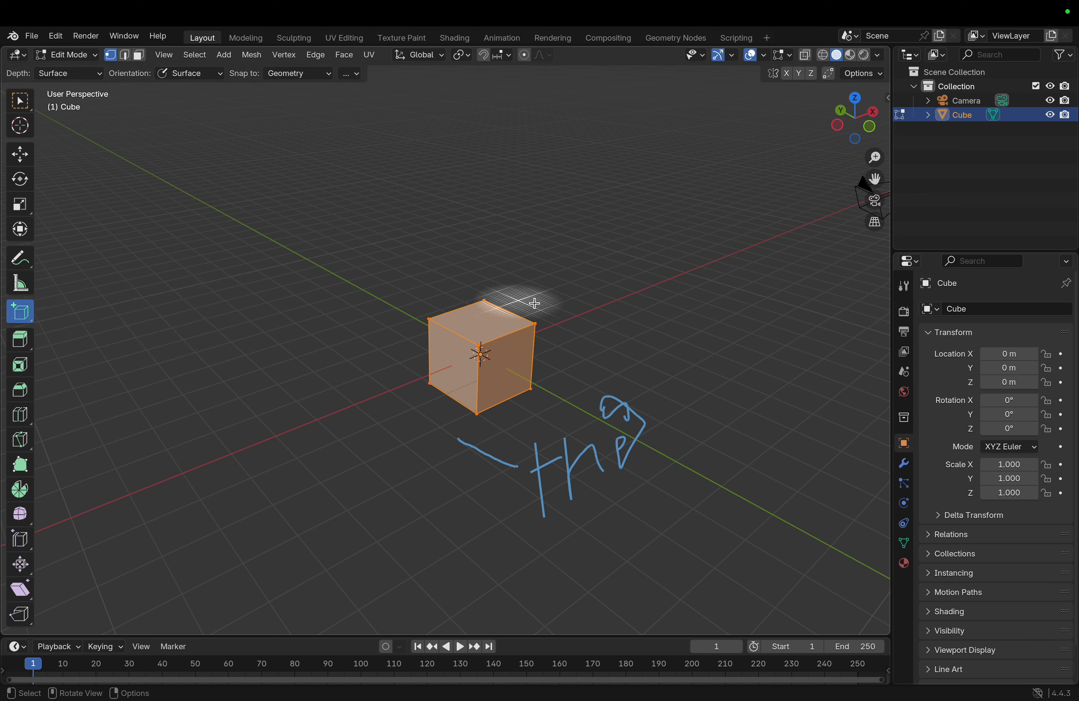
pyautogui.moveTo(481, 319); pyautogui.dragTo(490, 342)
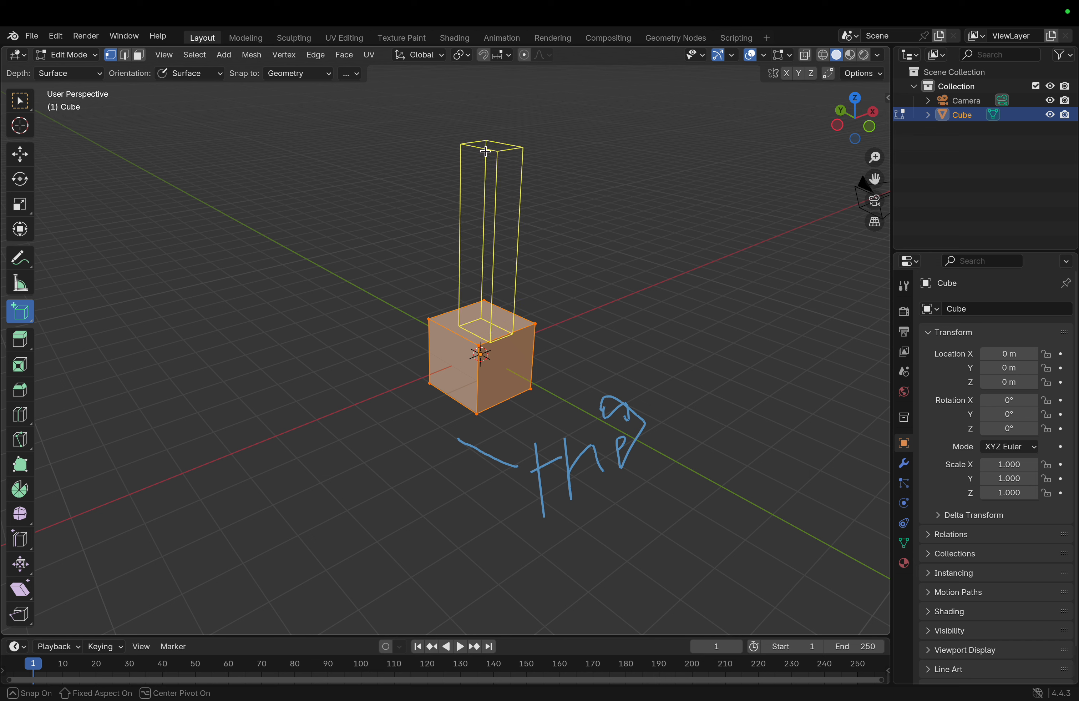
pyautogui.click(487, 151)
pyautogui.press('g')
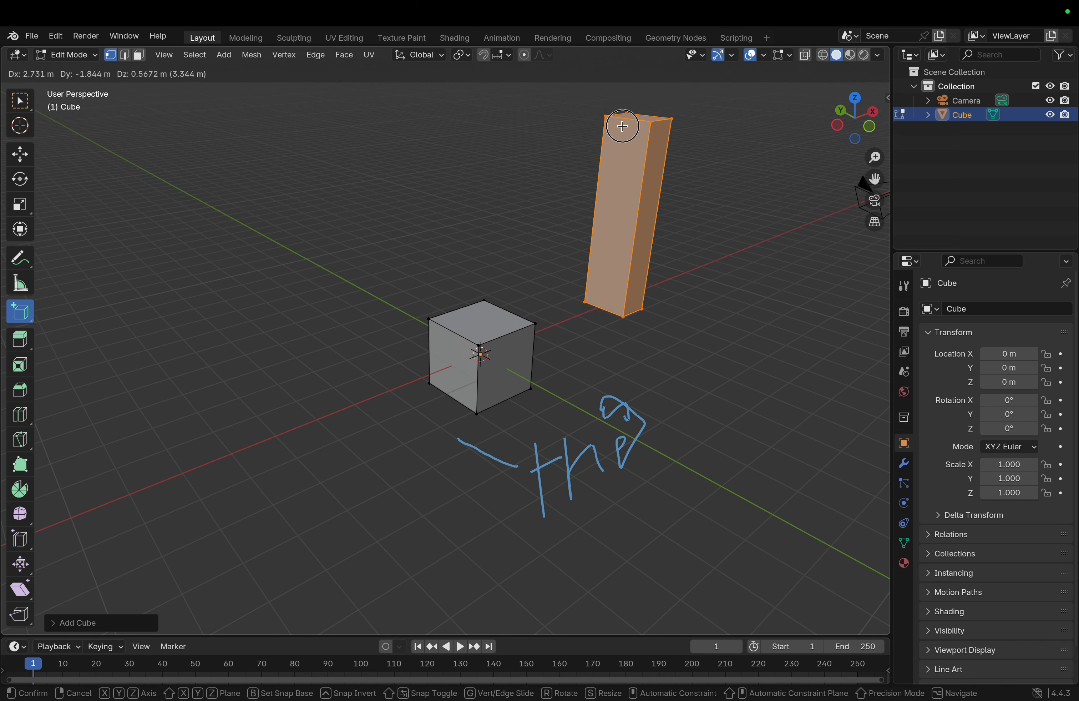
pyautogui.click(624, 125)
# - Use the Extrude Region tool to pull two loose edges from the cube's front top vertex and one upward from its left top corner
pyautogui.click(21, 348)
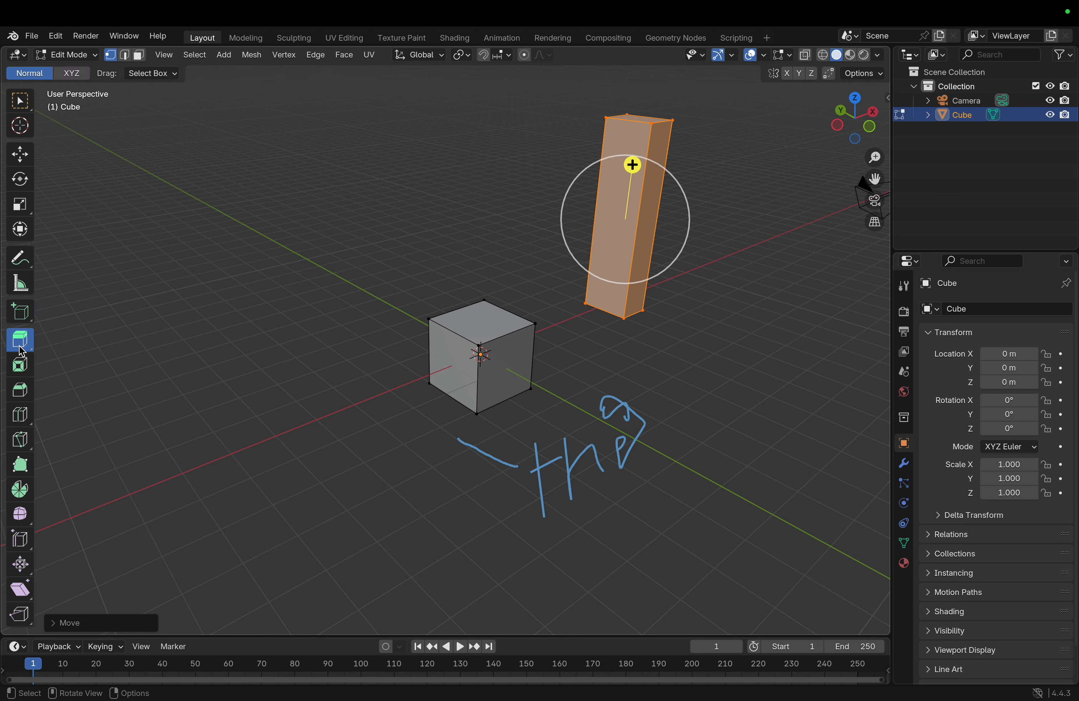
pyautogui.click(494, 323)
pyautogui.moveTo(495, 322); pyautogui.dragTo(494, 304)
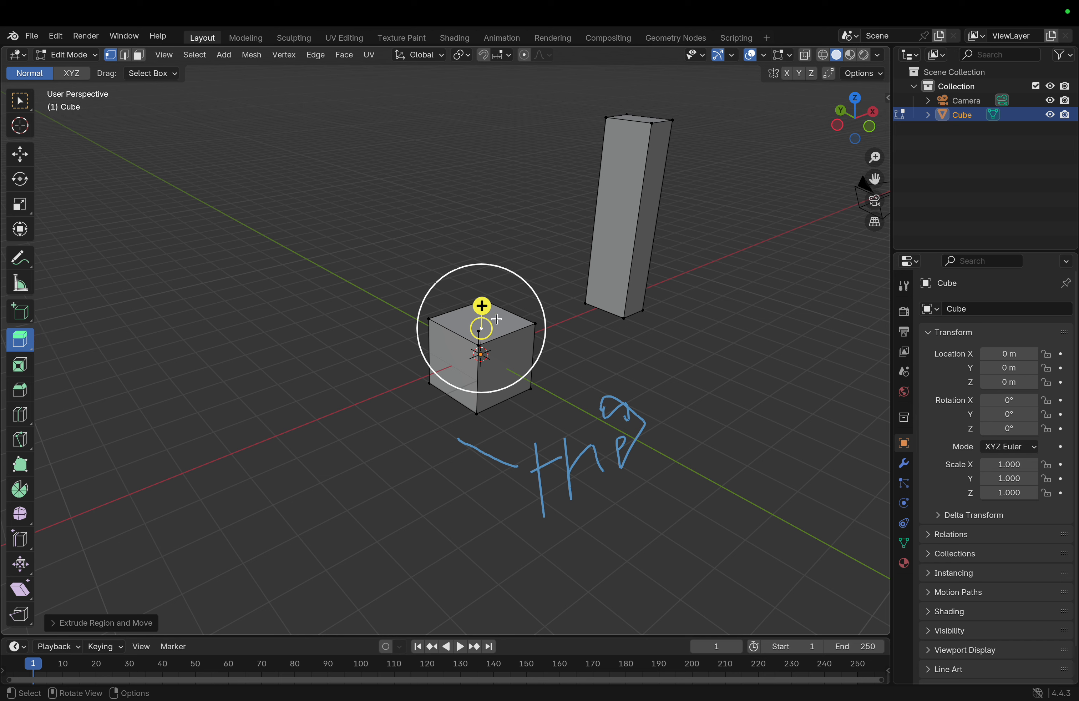
pyautogui.moveTo(487, 327); pyautogui.dragTo(646, 275)
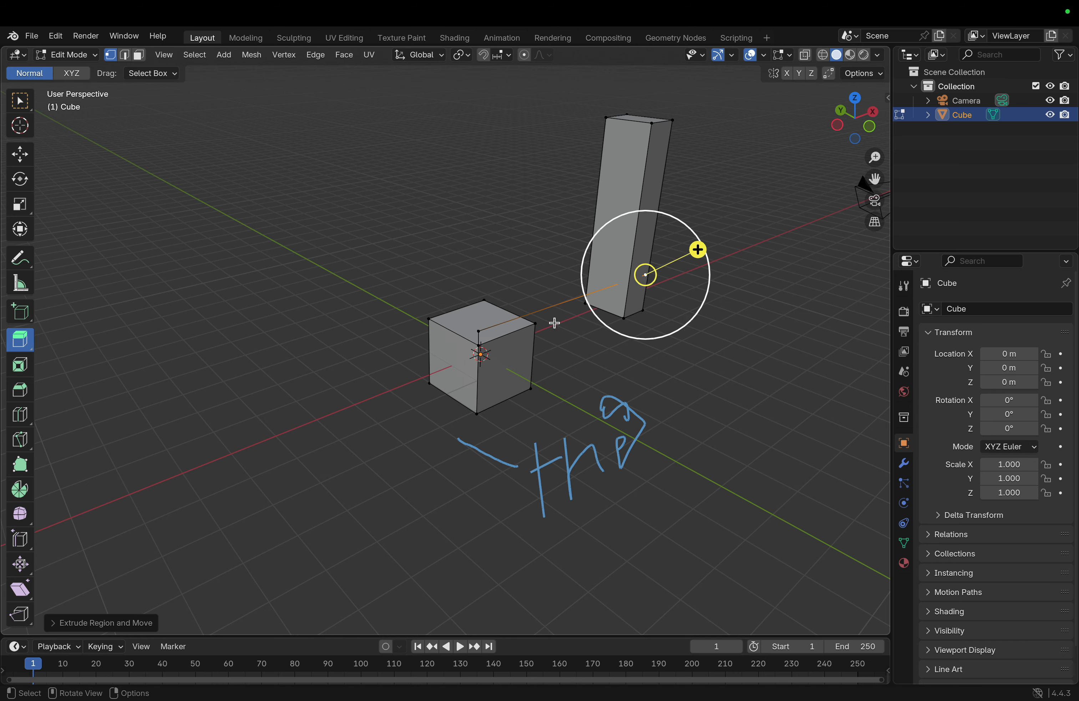
pyautogui.click(482, 341)
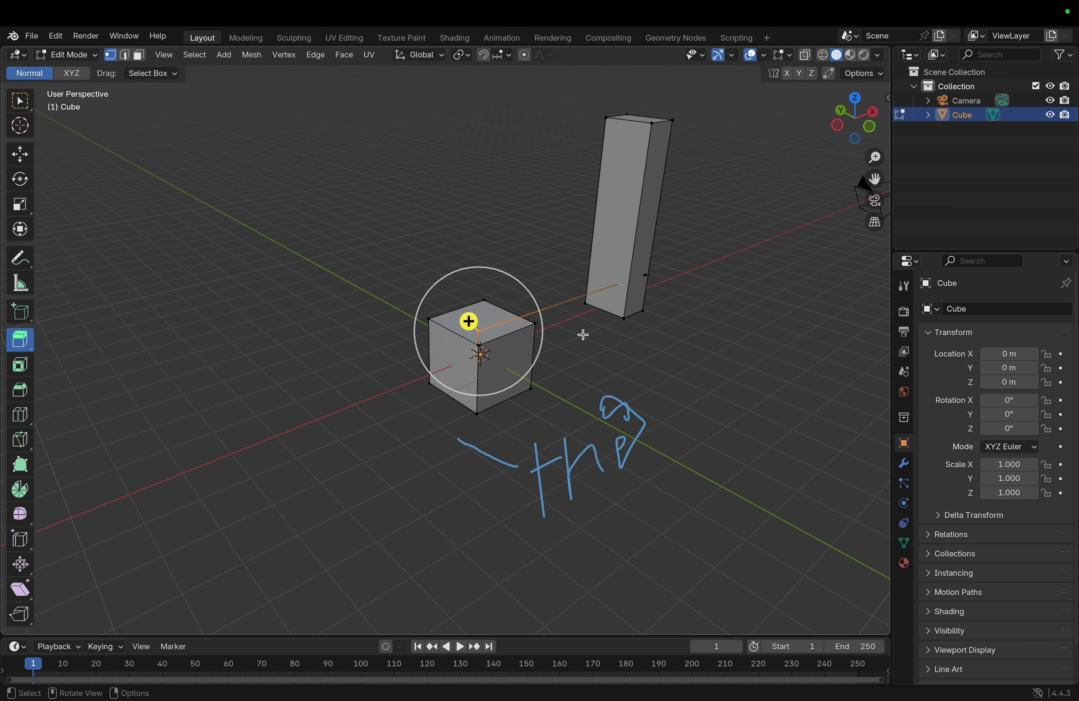
pyautogui.moveTo(420, 313); pyautogui.dragTo(518, 341)
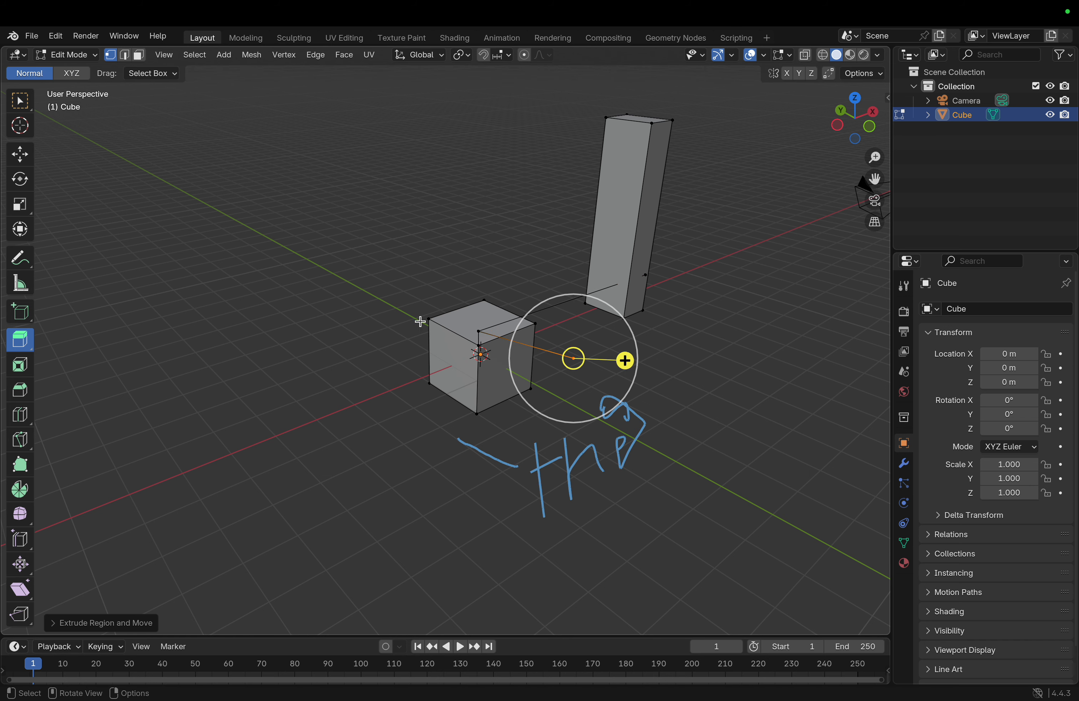
pyautogui.click(421, 321)
pyautogui.moveTo(381, 287); pyautogui.dragTo(418, 198)
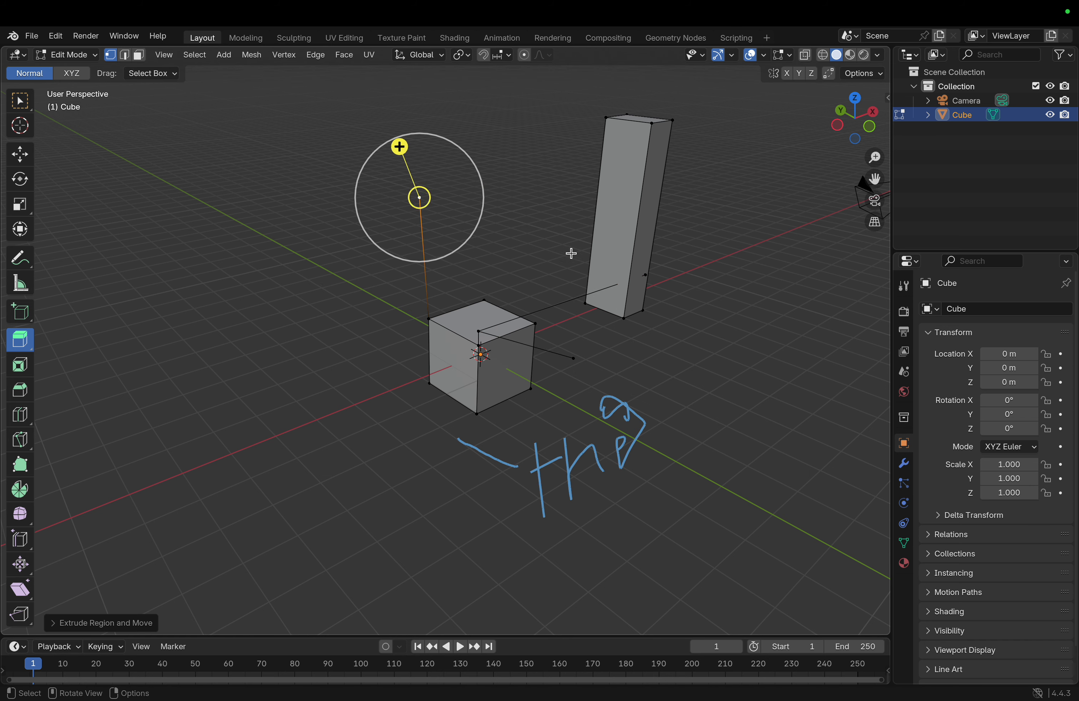
# - Try the Inset Faces tool on the side face of the cube
pyautogui.click(30, 369)
pyautogui.moveTo(481, 350); pyautogui.dragTo(489, 340, button='middle')
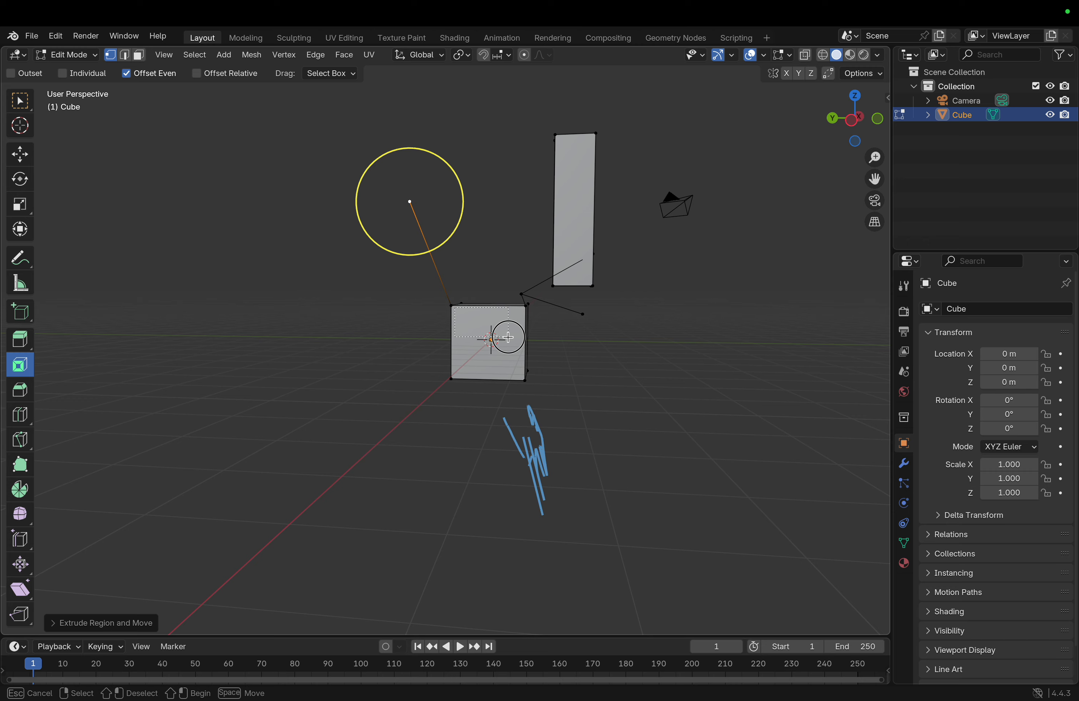
pyautogui.click(529, 374)
pyautogui.click(489, 314)
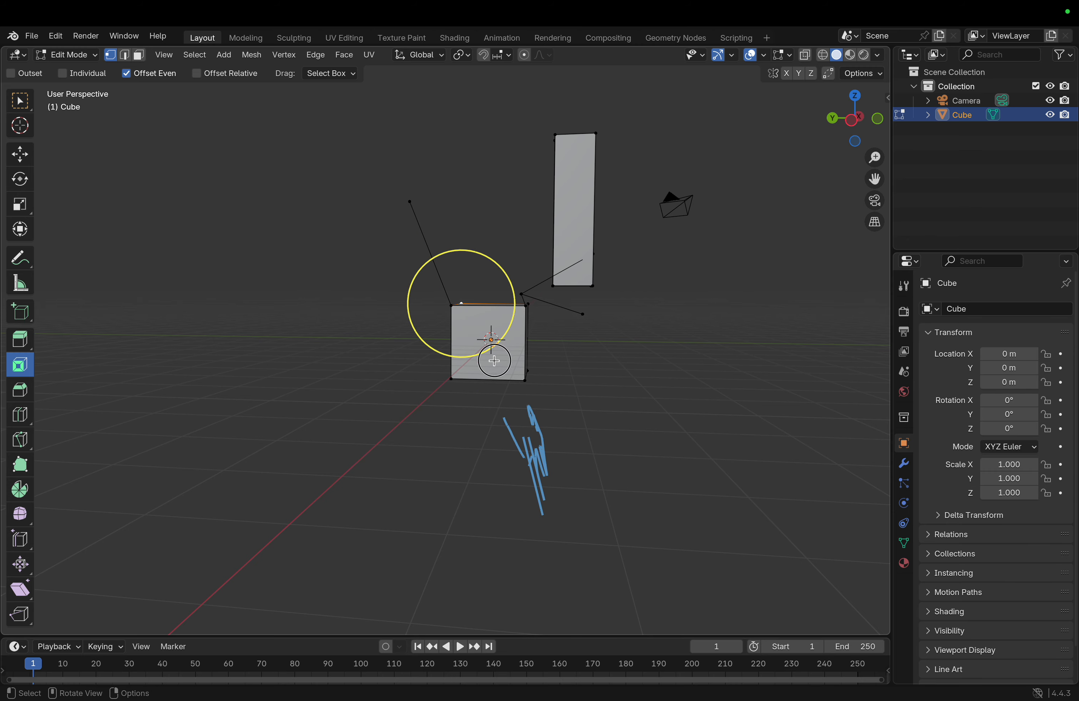
# - Try the Bevel tool with 1 segment on the vertices around the cube's top face
pyautogui.click(25, 390)
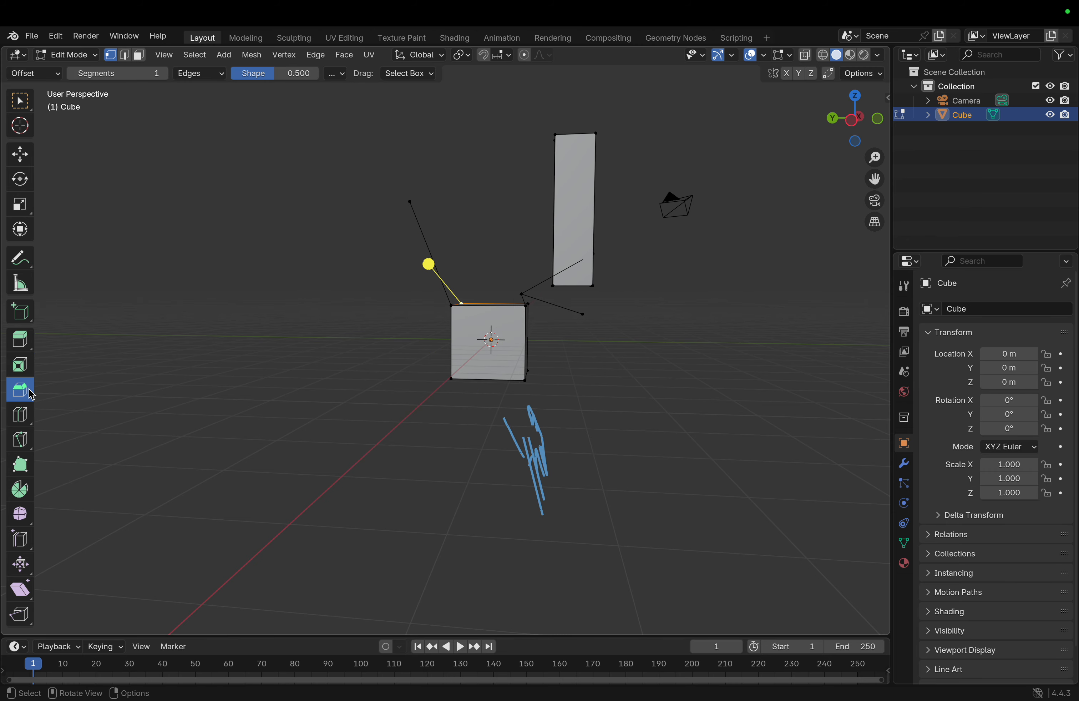
pyautogui.moveTo(223, 371); pyautogui.dragTo(282, 328, button='middle')
pyautogui.moveTo(431, 227); pyautogui.dragTo(500, 300)
pyautogui.click(500, 300)
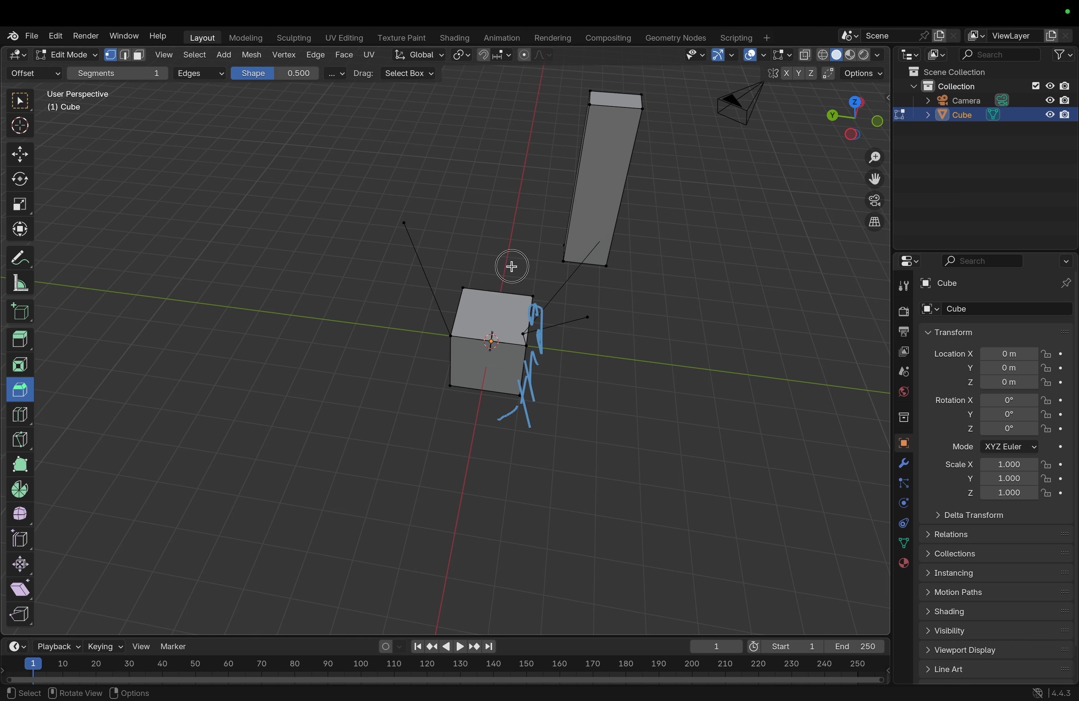
pyautogui.moveTo(424, 280); pyautogui.dragTo(554, 363)
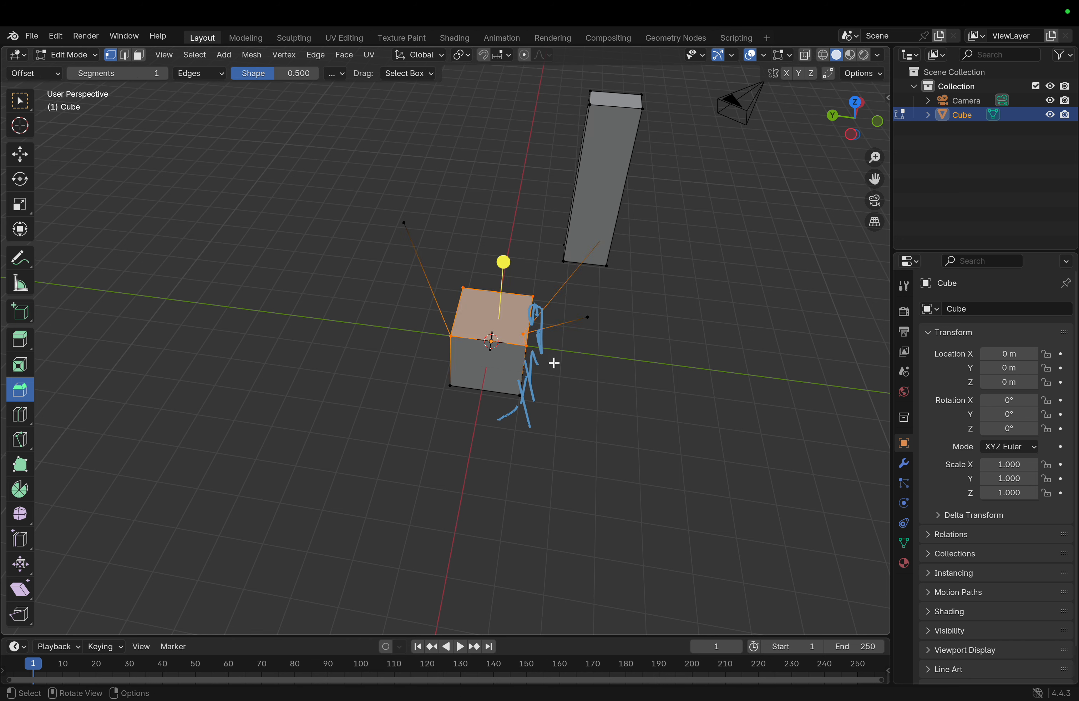
pyautogui.moveTo(500, 335); pyautogui.dragTo(514, 311)
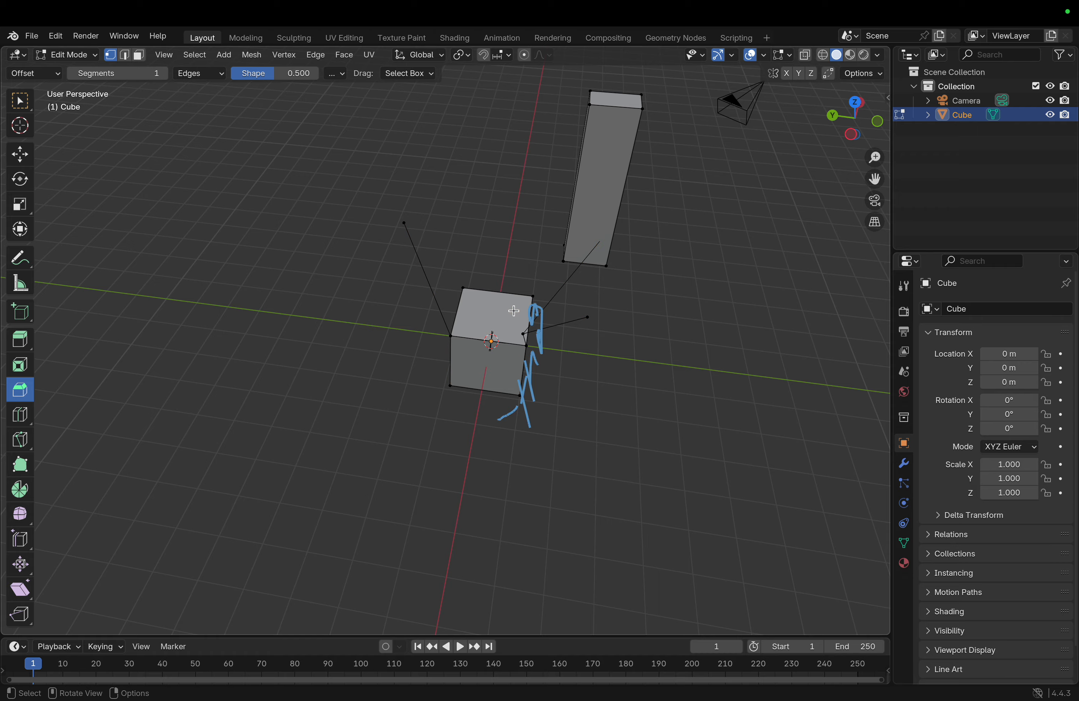
# - Select the cube's top vertices except the far right corner and raise them along Z with the Move tool
pyautogui.scroll(-1, 514, 311)
pyautogui.moveTo(449, 281); pyautogui.dragTo(513, 344)
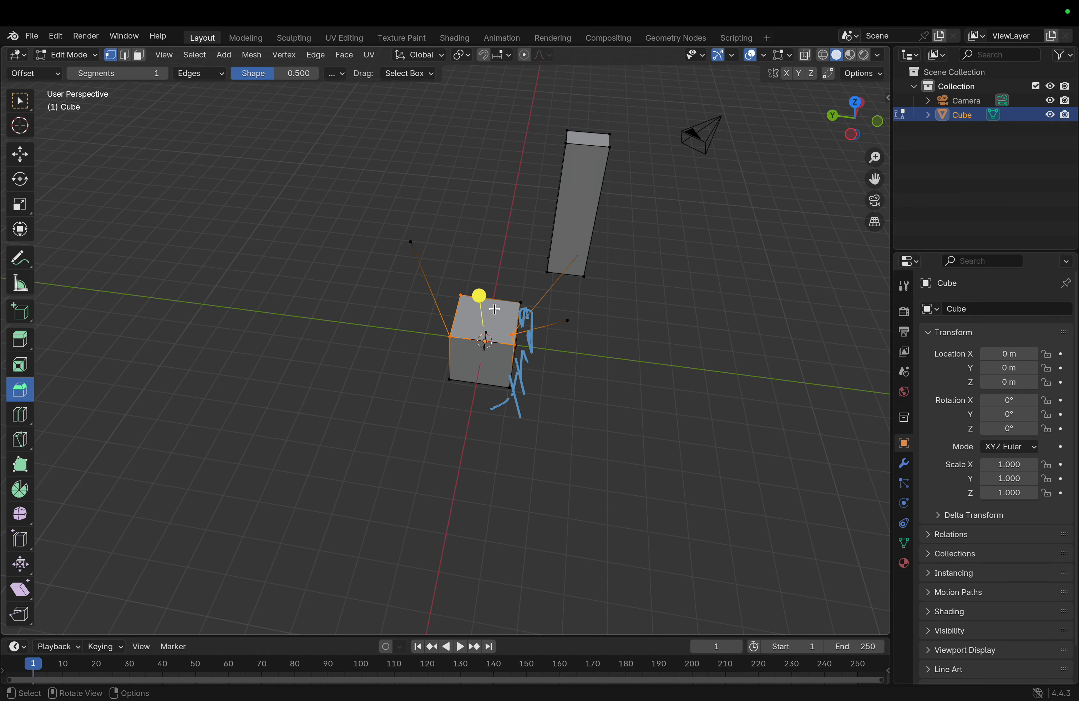
pyautogui.scroll(-10, 495, 309)
pyautogui.scroll(10, 495, 309)
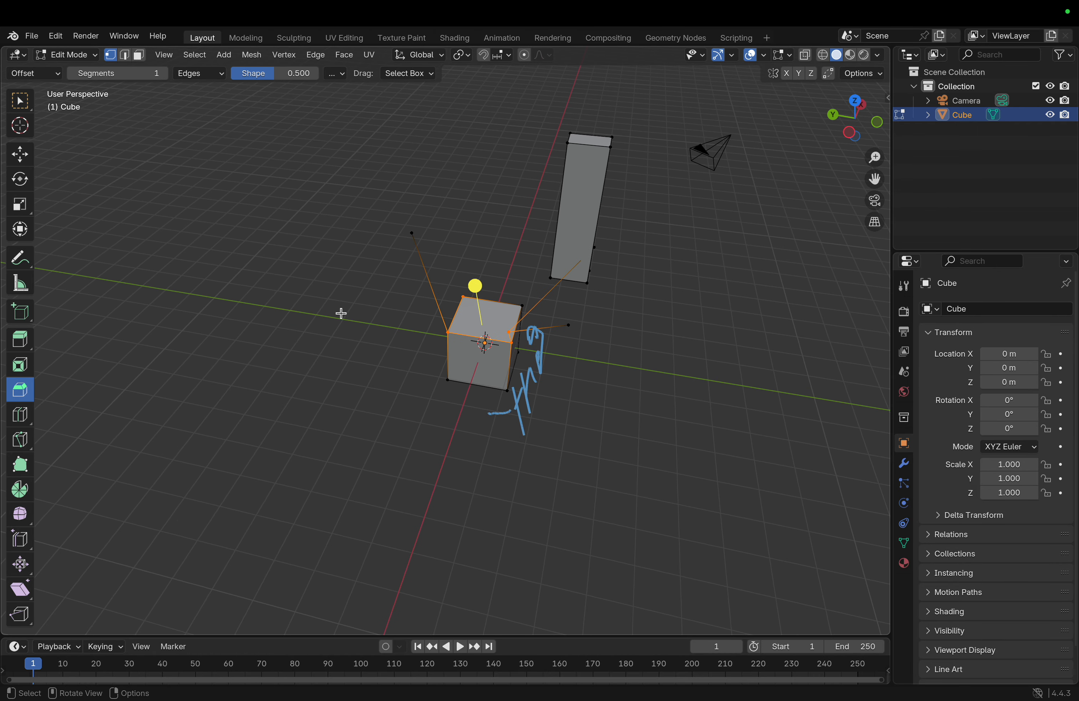
pyautogui.click(20, 155)
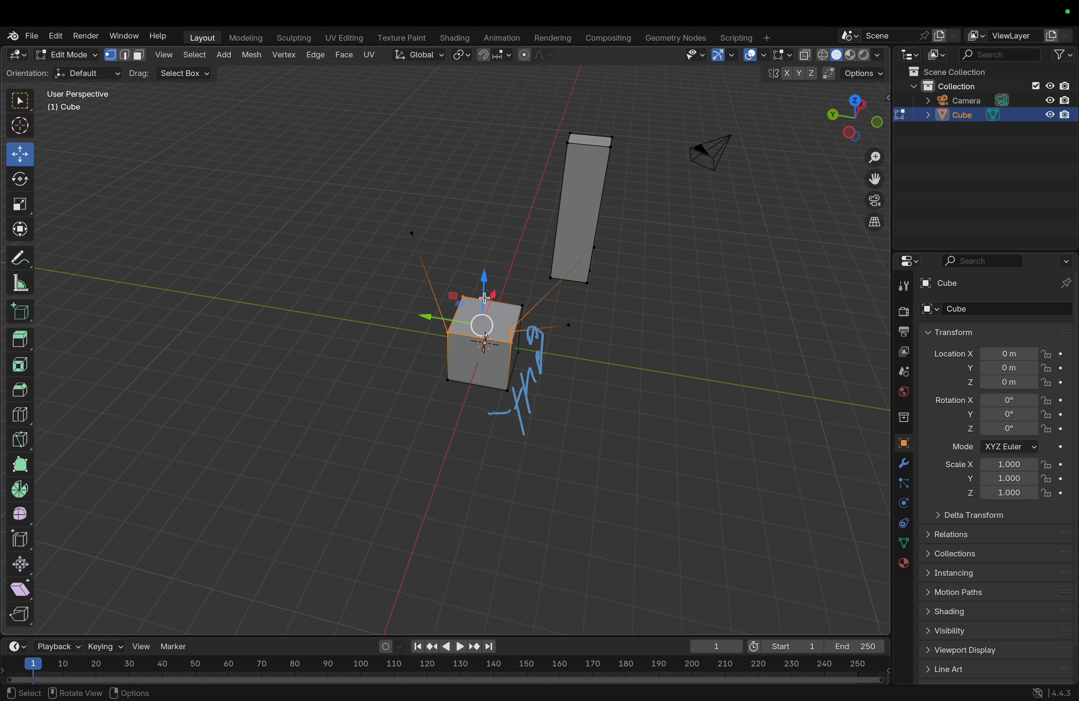
pyautogui.moveTo(485, 298); pyautogui.dragTo(531, 224)
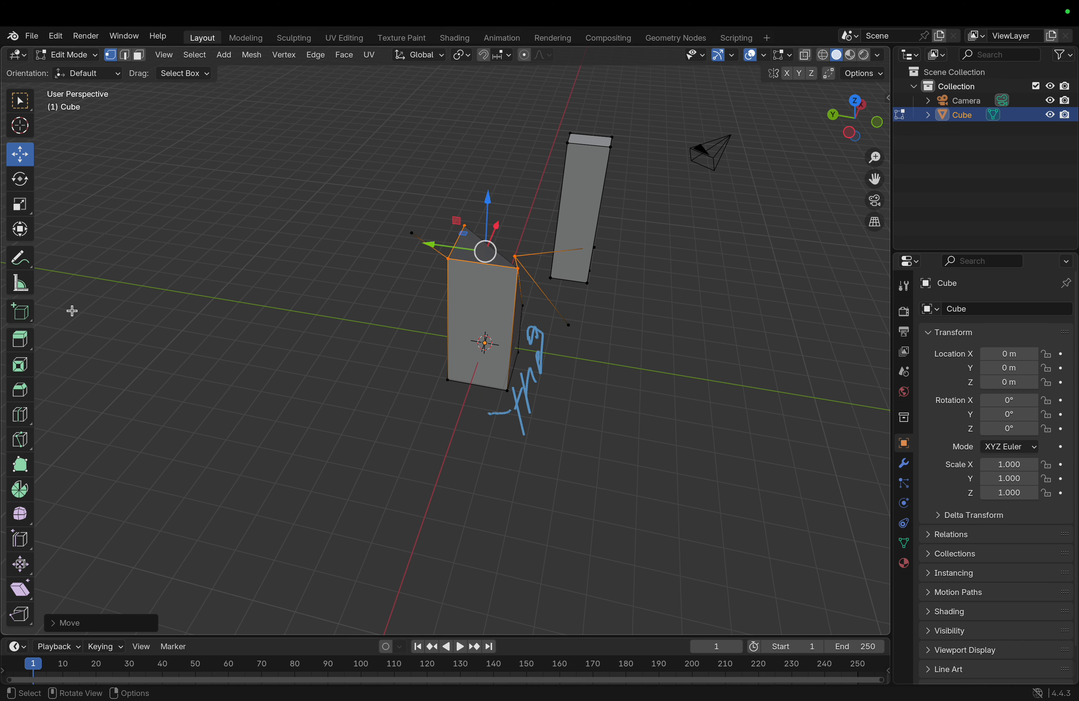
# - Use the Poly Build tool to stretch the cube's side far outward and extrude extra geometry from the nearby edges
pyautogui.click(20, 464)
pyautogui.moveTo(487, 321); pyautogui.dragTo(506, 340)
pyautogui.moveTo(516, 273)
pyautogui.mouseDown()
pyautogui.moveTo(616, 410)
pyautogui.moveTo(224, 378)
pyautogui.moveTo(473, 341)
pyautogui.moveTo(441, 285)
pyautogui.moveTo(571, 289)
pyautogui.moveTo(509, 258)
pyautogui.mouseUp()
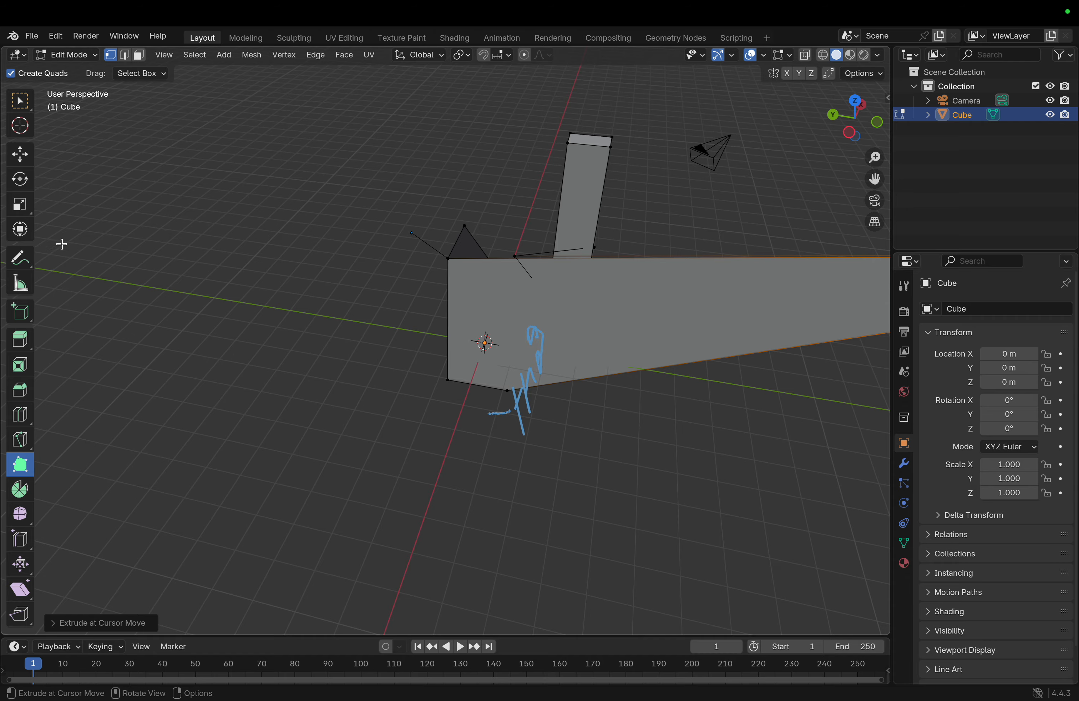
pyautogui.click(559, 317)
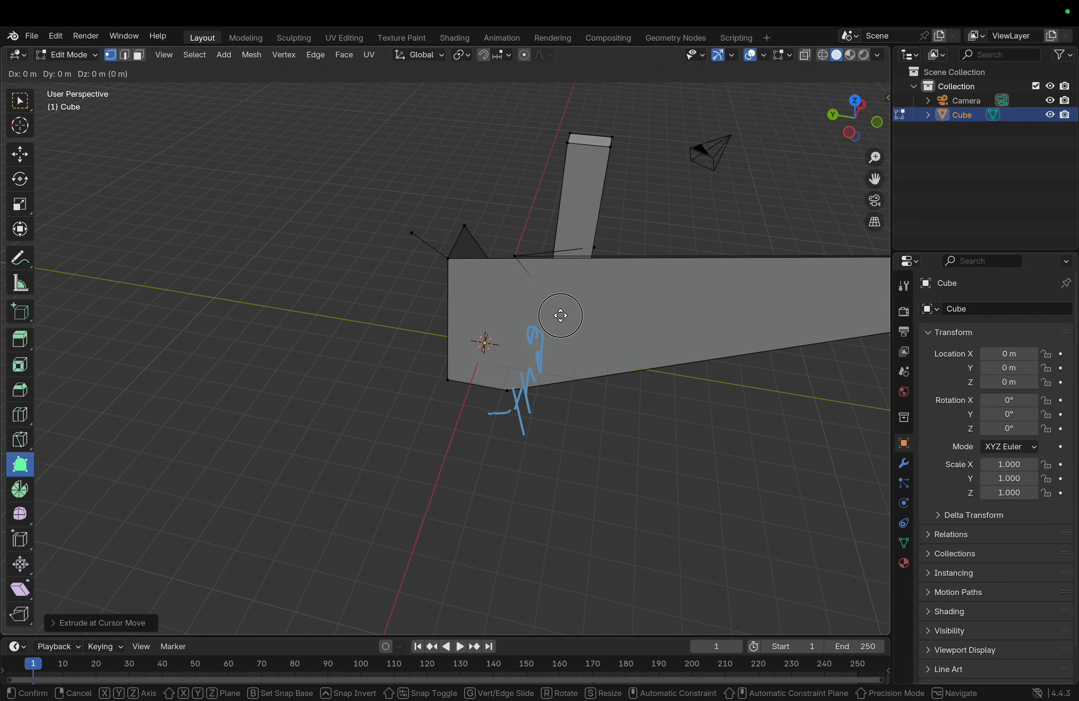
pyautogui.hscroll(-10, 555, 316)
pyautogui.scroll(5, 556, 315)
pyautogui.hscroll(-5, 556, 315)
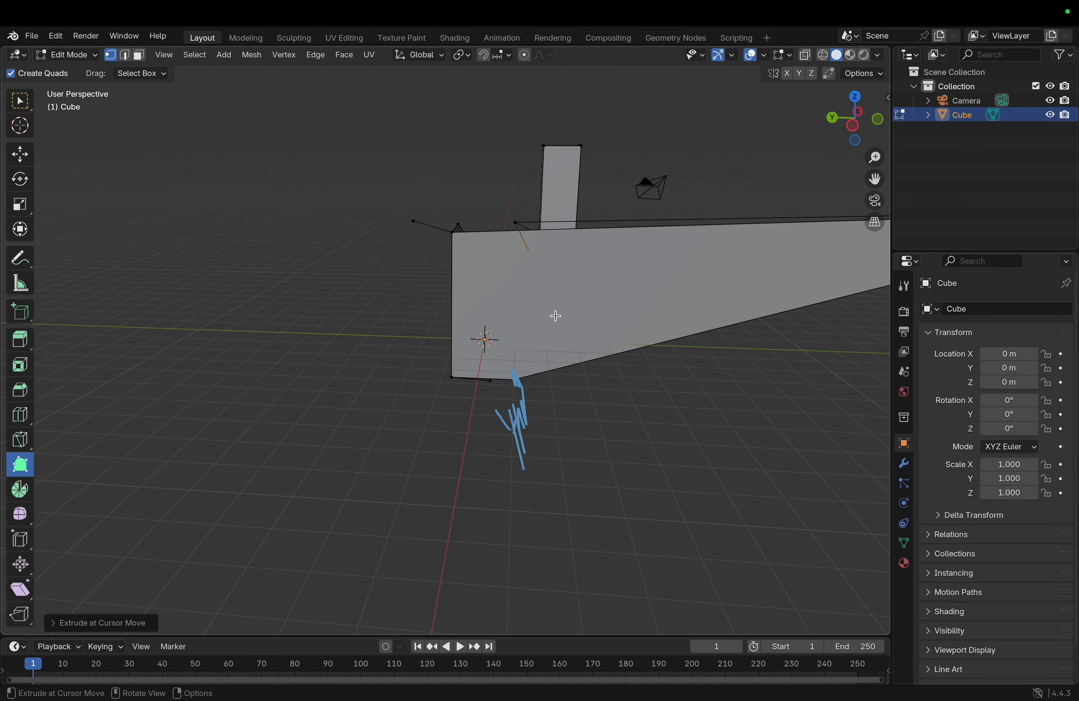
# - Return to Object Mode and delete the whole distorted cube, keeping the camera
pyautogui.press('x')
pyautogui.press('Tab')
pyautogui.press('x')
pyautogui.click(326, 182)
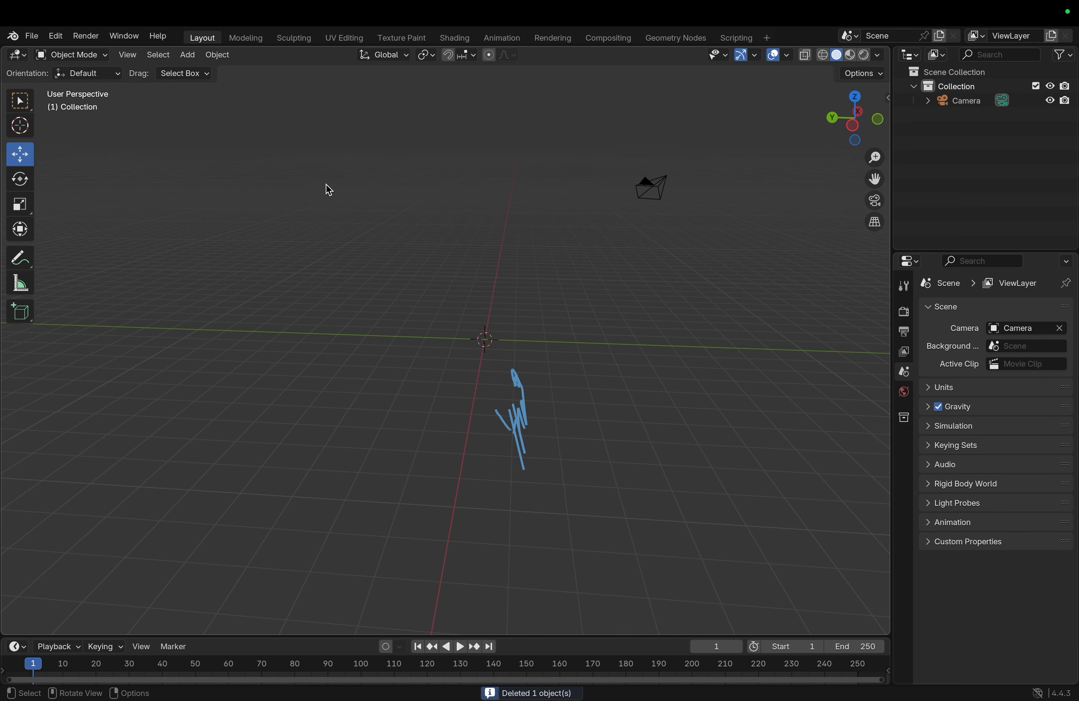
# - Add a new cube mesh to the scene at the world origin
pyautogui.hscroll(-10, 507, 245)
pyautogui.scroll(-5, 507, 245)
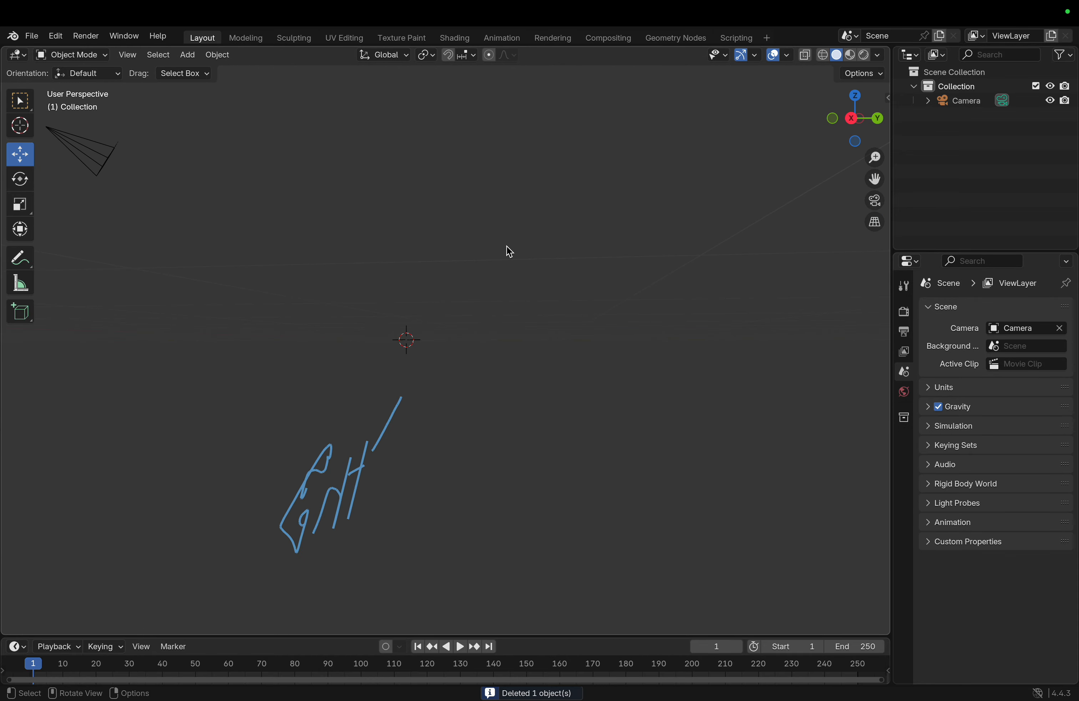
pyautogui.scroll(2, 507, 254)
pyautogui.scroll(3, 507, 254)
pyautogui.keyDown('shift'); pyautogui.scroll(-1, 506, 254); pyautogui.keyUp('shift')
pyautogui.keyDown('shift'); pyautogui.scroll(10, 506, 254); pyautogui.keyUp('shift')
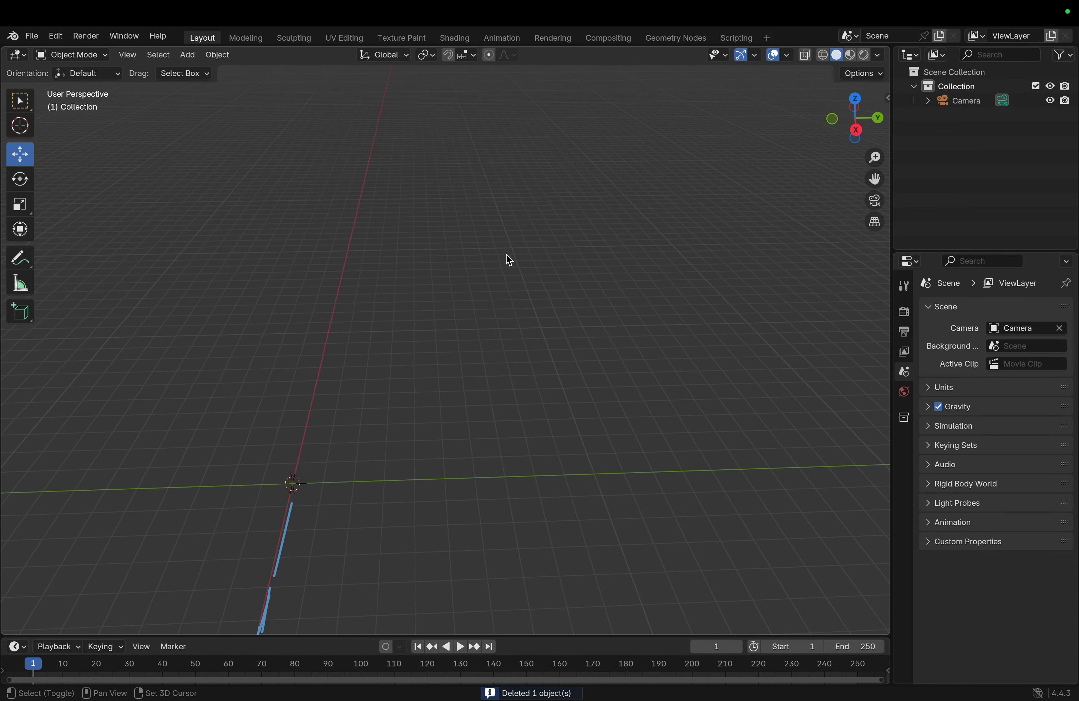
pyautogui.keyDown('shift'); pyautogui.scroll(5, 508, 261); pyautogui.keyUp('shift')
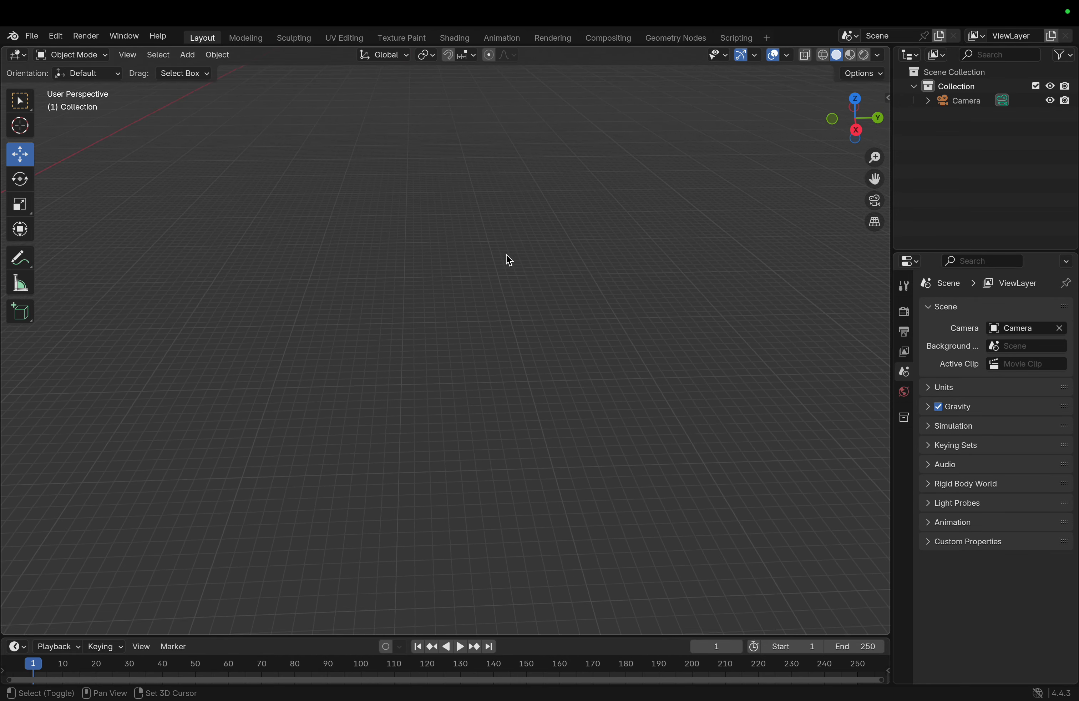
pyautogui.scroll(3, 506, 258)
pyautogui.hotkey('shift', 'a')
pyautogui.moveTo(435, 255)
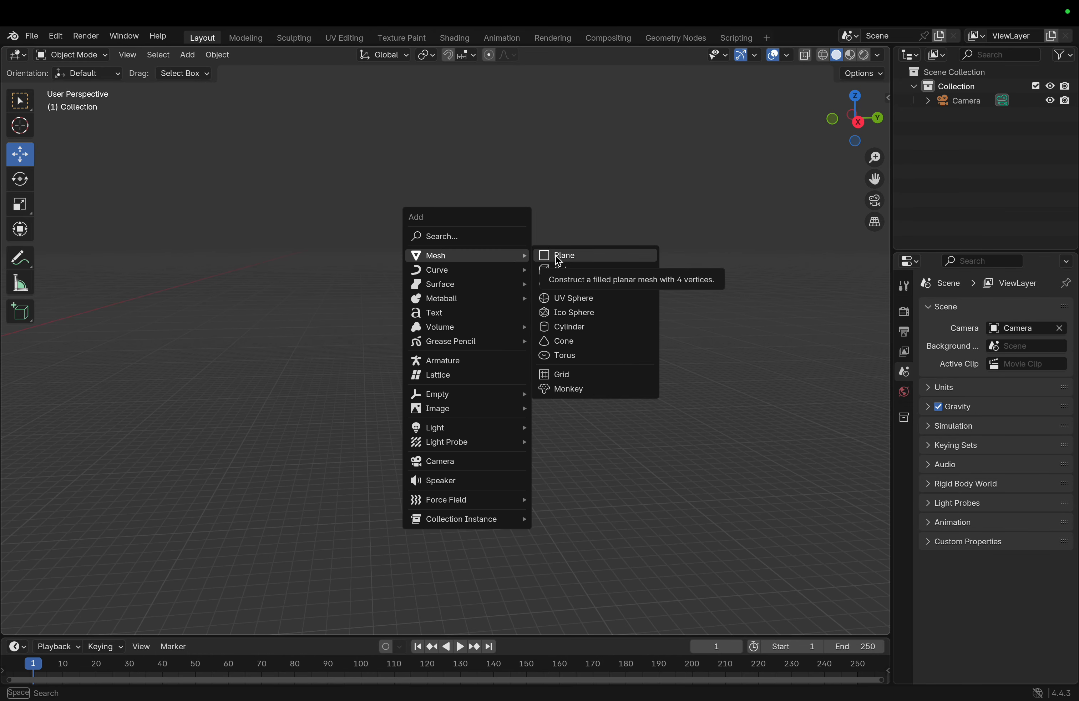
pyautogui.click(560, 270)
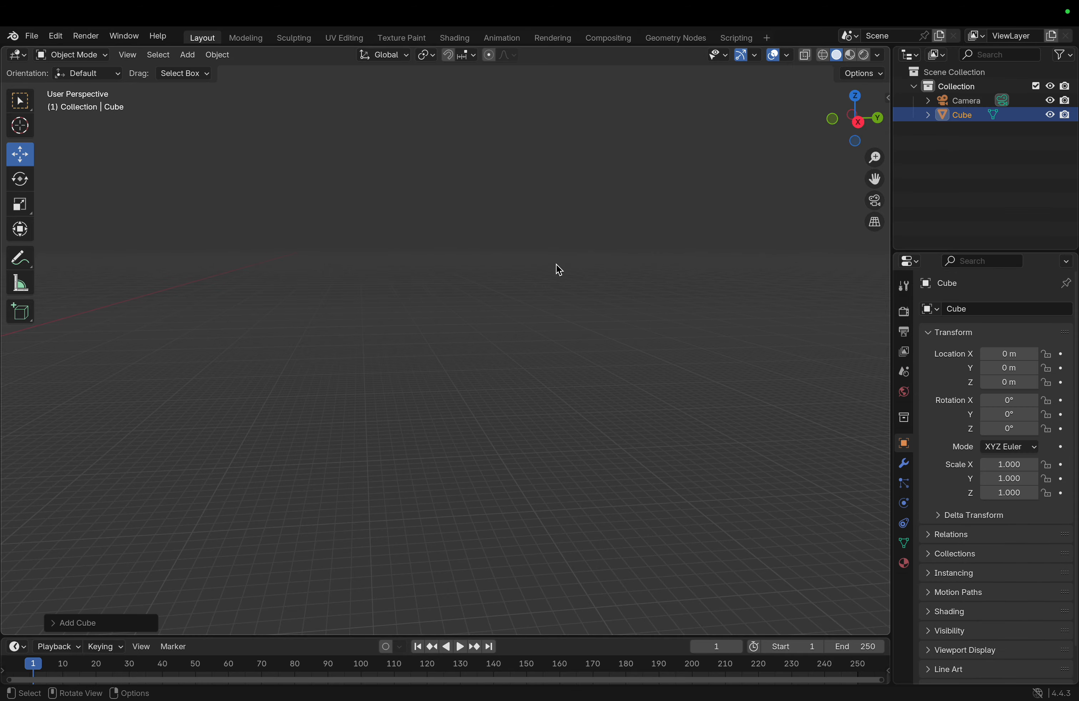
# - Move the new cube freely to about X -48.5 m, Y 45.3 m, Z -36.2 m
pyautogui.scroll(5, 618, 396)
pyautogui.hscroll(10, 617, 396)
pyautogui.scroll(-7, 618, 396)
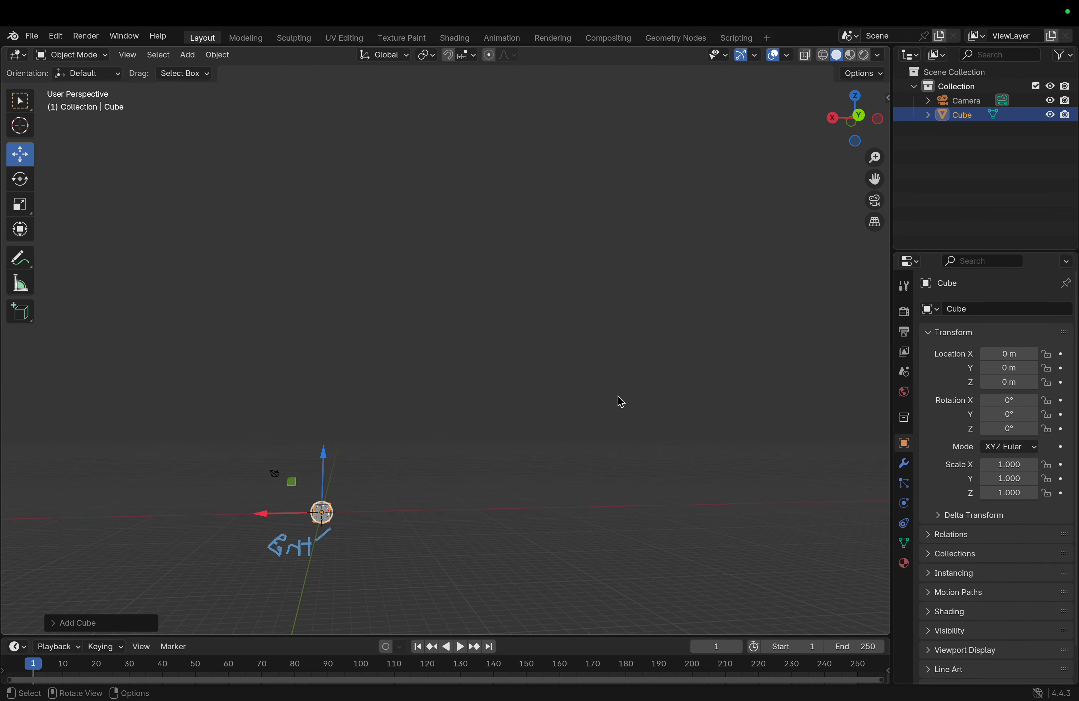
pyautogui.scroll(2, 617, 396)
pyautogui.scroll(3, 618, 396)
pyautogui.hscroll(-3, 618, 396)
pyautogui.press('g')
pyautogui.click(278, 145)
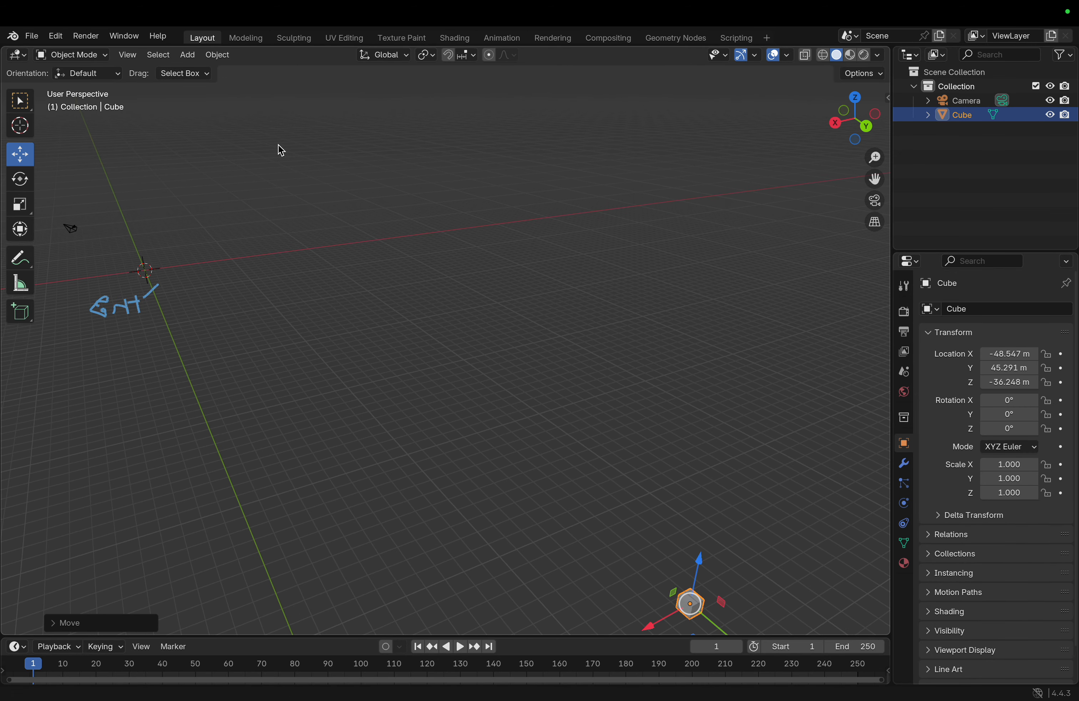
# - Examine the moved cube from several angles by orbiting and panning the view around it
pyautogui.scroll(-7, 582, 246)
pyautogui.scroll(8, 582, 247)
pyautogui.hscroll(-4, 582, 247)
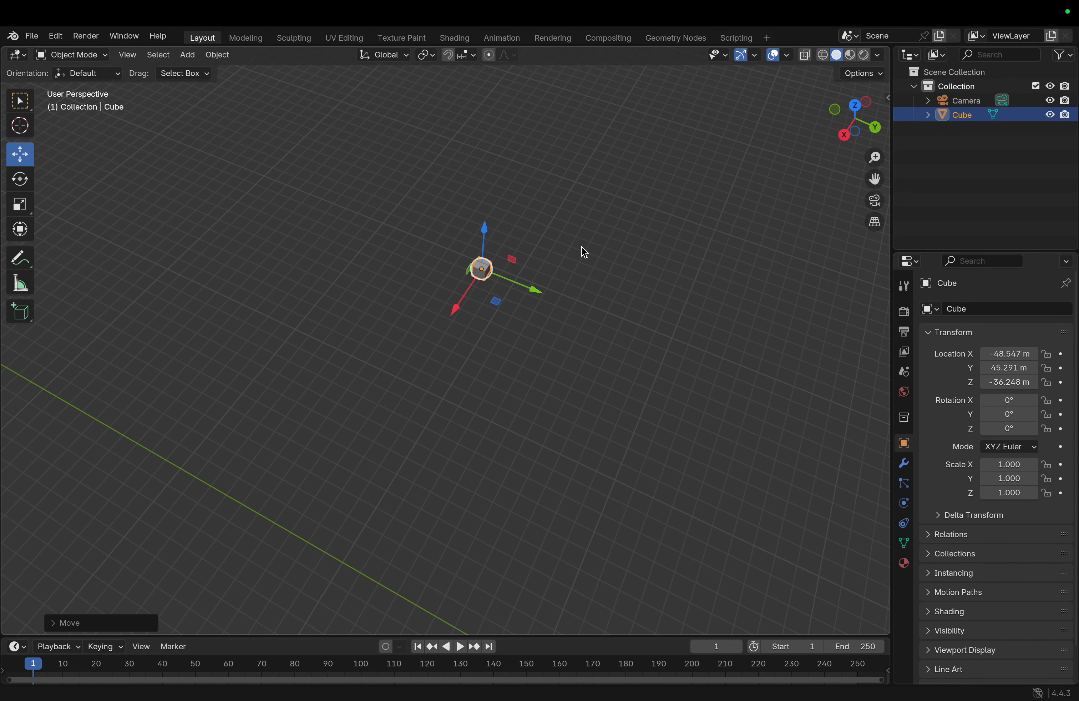
pyautogui.keyDown('shift'); pyautogui.scroll(2, 582, 247); pyautogui.keyUp('shift')
pyautogui.keyDown('shift'); pyautogui.scroll(3, 585, 252); pyautogui.keyUp('shift')
pyautogui.keyDown('shift'); pyautogui.scroll(-2, 584, 252); pyautogui.keyUp('shift')
pyautogui.keyDown('shift'); pyautogui.scroll(5, 585, 251); pyautogui.keyUp('shift')
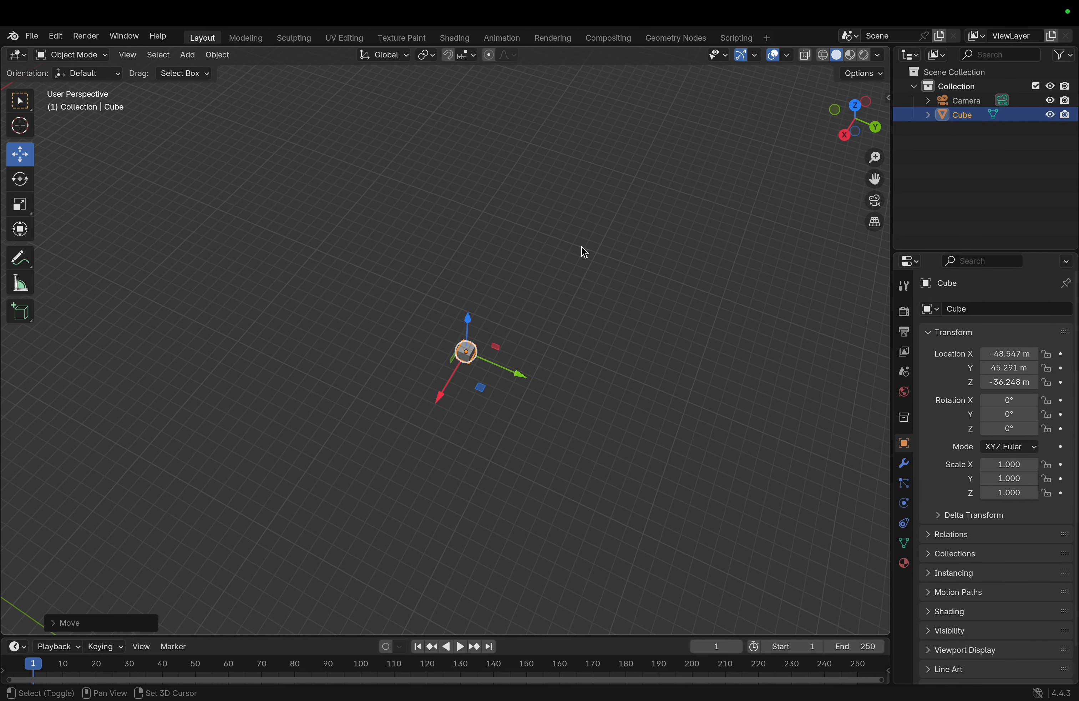
pyautogui.keyDown('shift'); pyautogui.scroll(-2, 585, 252); pyautogui.keyUp('shift')
pyautogui.hscroll(-2, 508, 323)
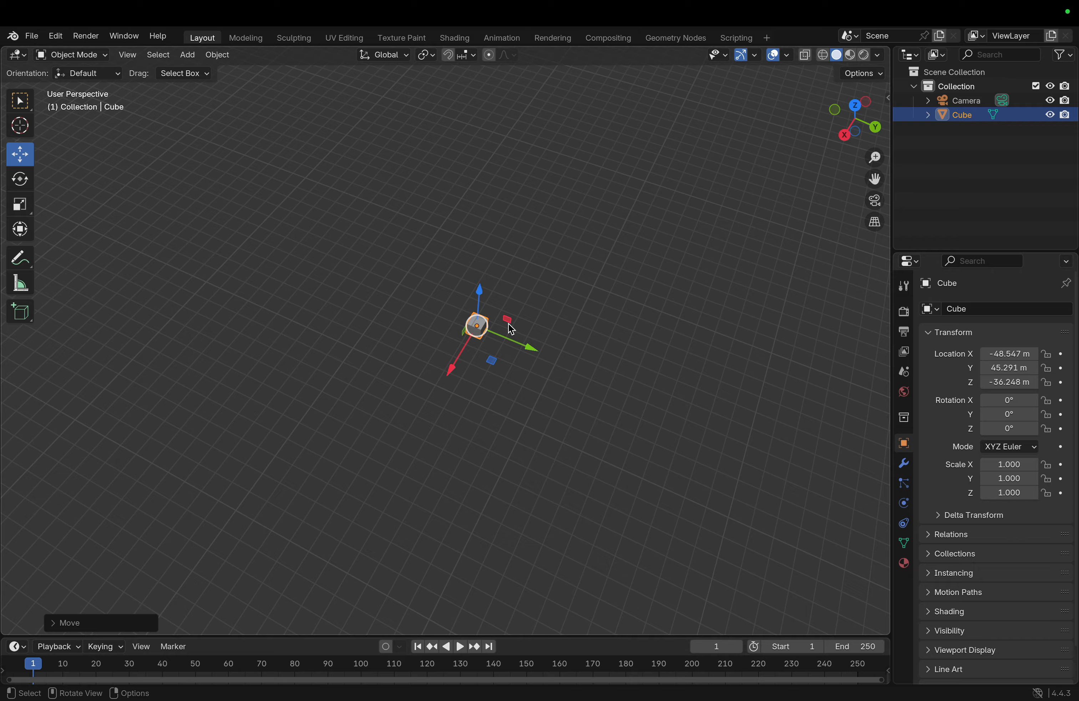
pyautogui.scroll(10, 508, 323)
pyautogui.moveTo(365, 1)
pyautogui.scroll(-10, 510, 550)
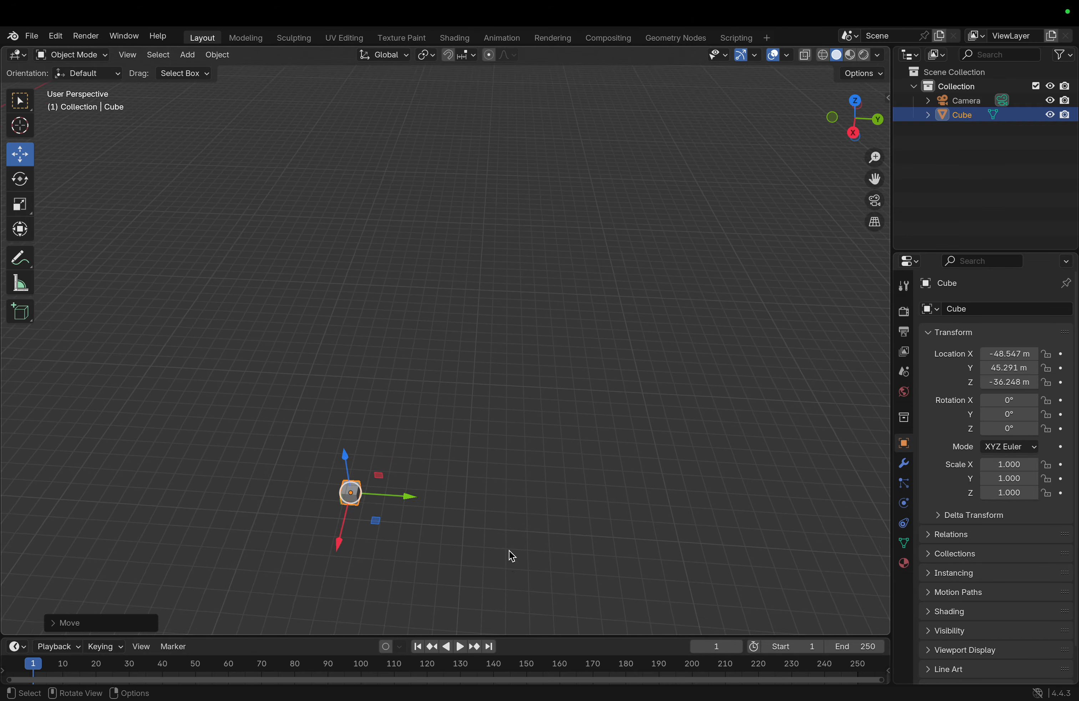
pyautogui.hscroll(3, 509, 550)
pyautogui.scroll(2, 443, 384)
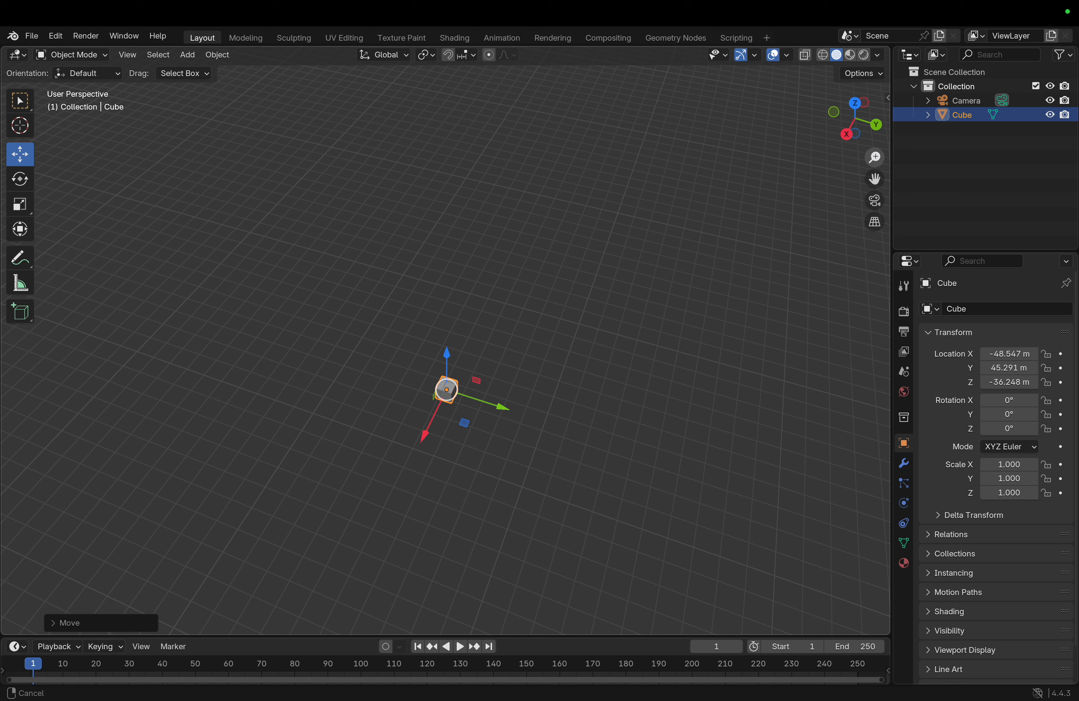
# - Scale the cube into a large block of about 24.98 in X, 16.15 in Y and 12.47 in Z
pyautogui.moveTo(874, 157); pyautogui.dragTo(875, 151)
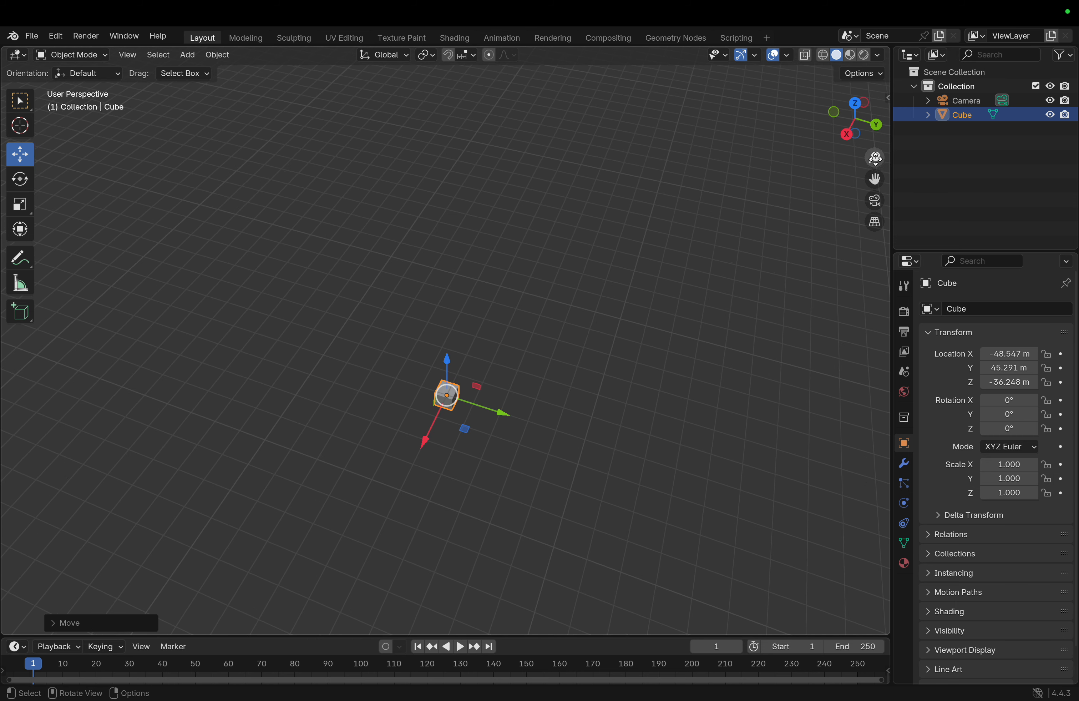
pyautogui.click(875, 159)
pyautogui.hscroll(-3, 451, 384)
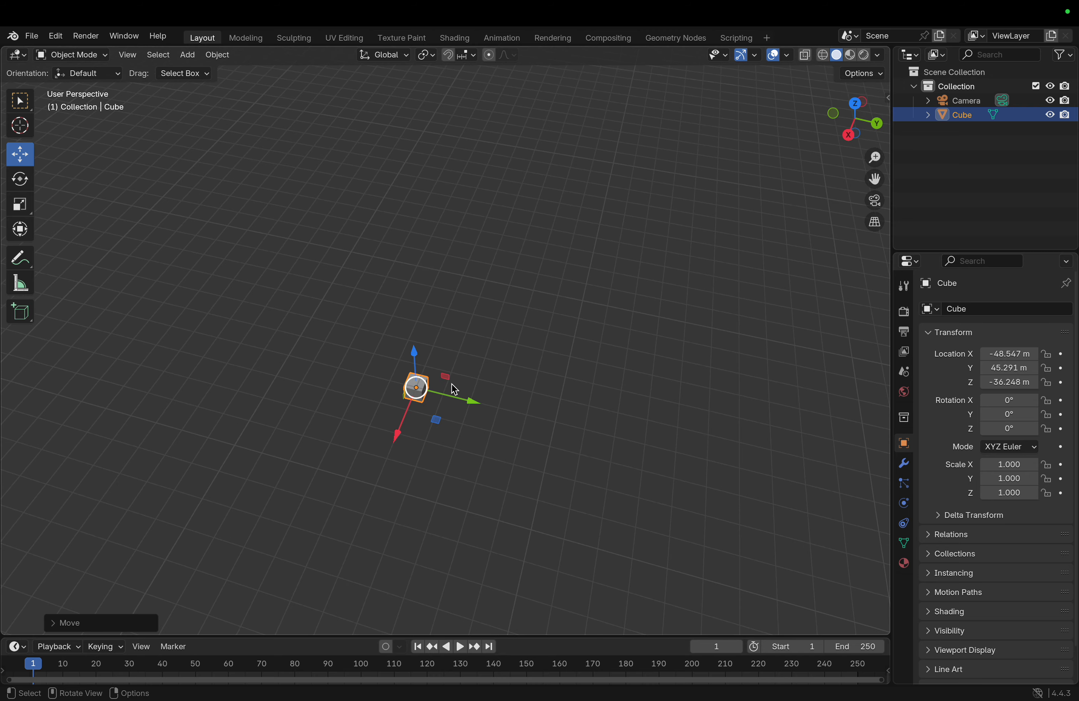
pyautogui.click(19, 235)
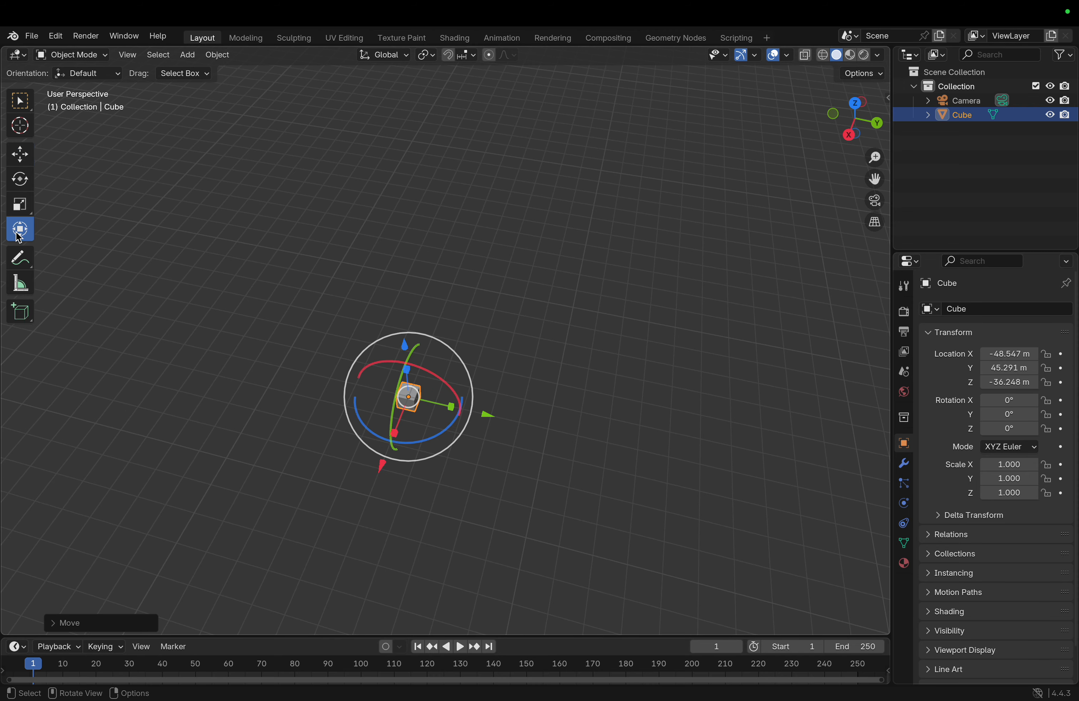
pyautogui.click(20, 203)
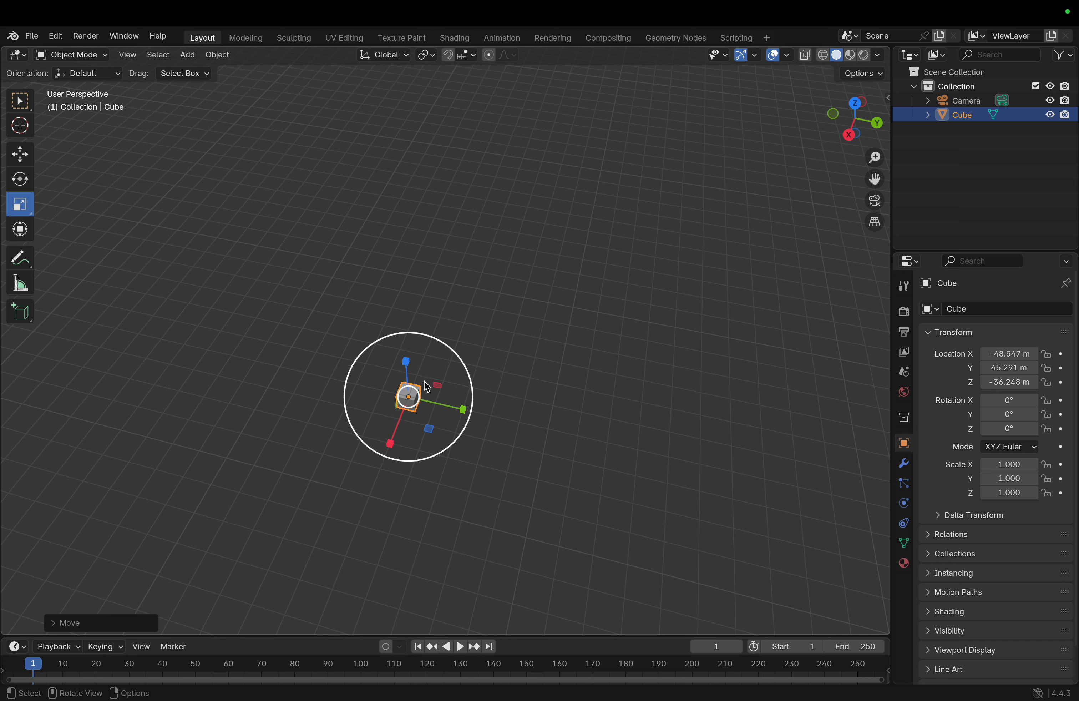
pyautogui.moveTo(406, 370); pyautogui.dragTo(381, 75)
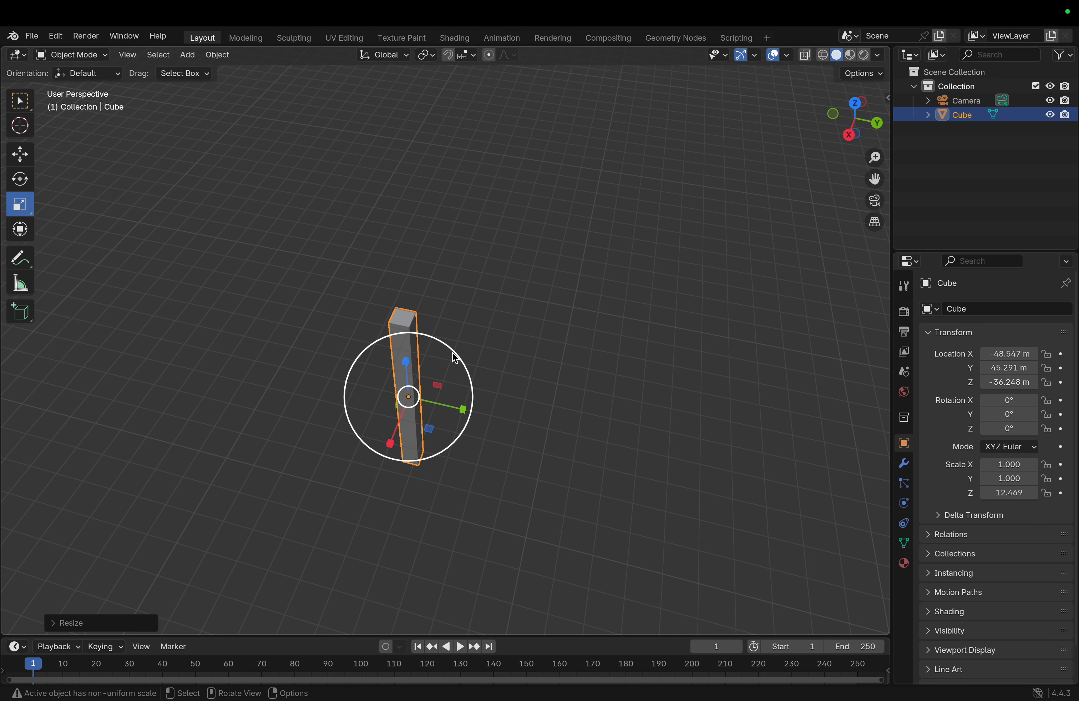
pyautogui.moveTo(445, 402); pyautogui.dragTo(728, 436)
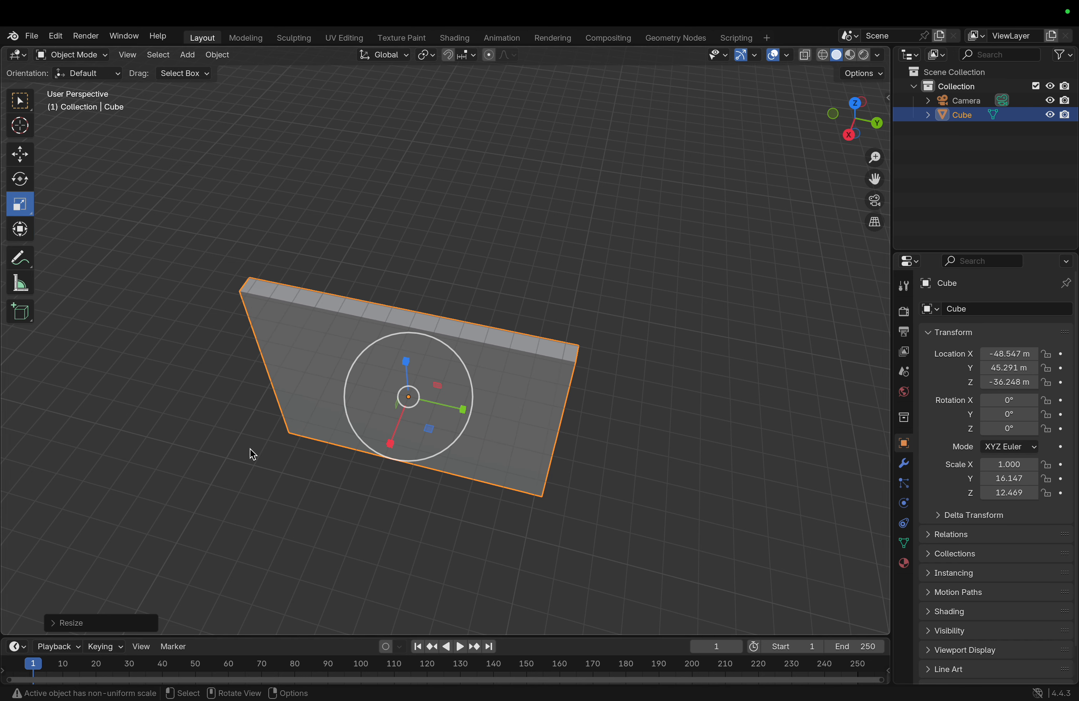
pyautogui.moveTo(404, 423); pyautogui.dragTo(200, 427)
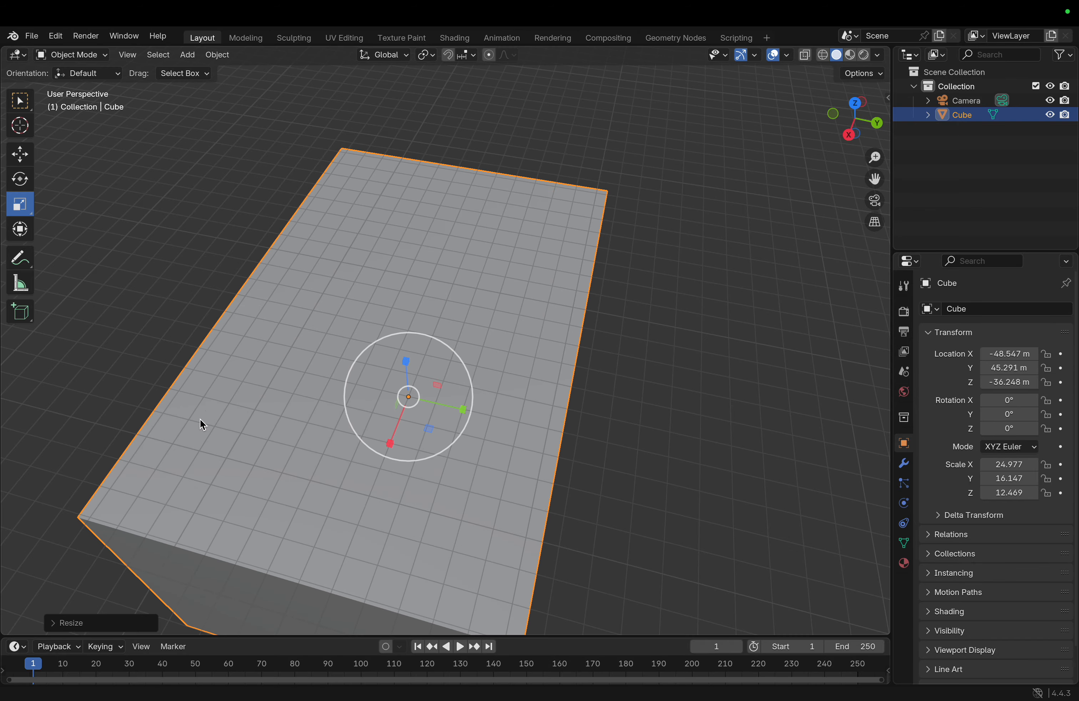
# - Add an Ocean modifier to the scaled cube
pyautogui.scroll(-5, 513, 241)
pyautogui.scroll(8, 514, 241)
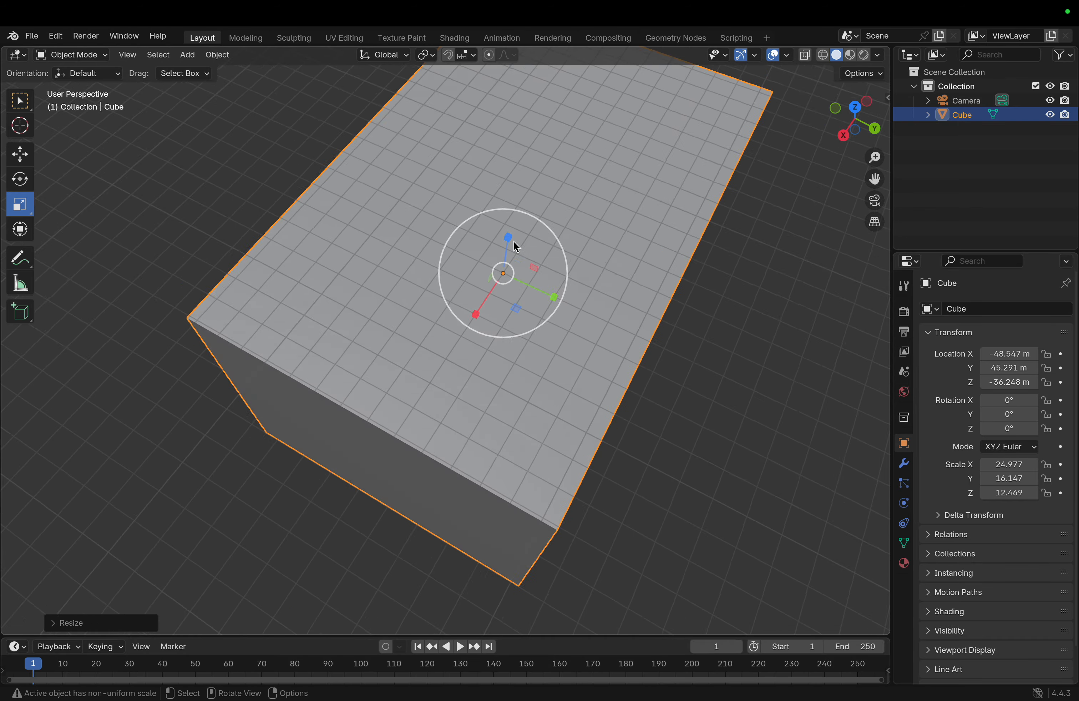
pyautogui.scroll(-5, 514, 241)
pyautogui.scroll(3, 513, 241)
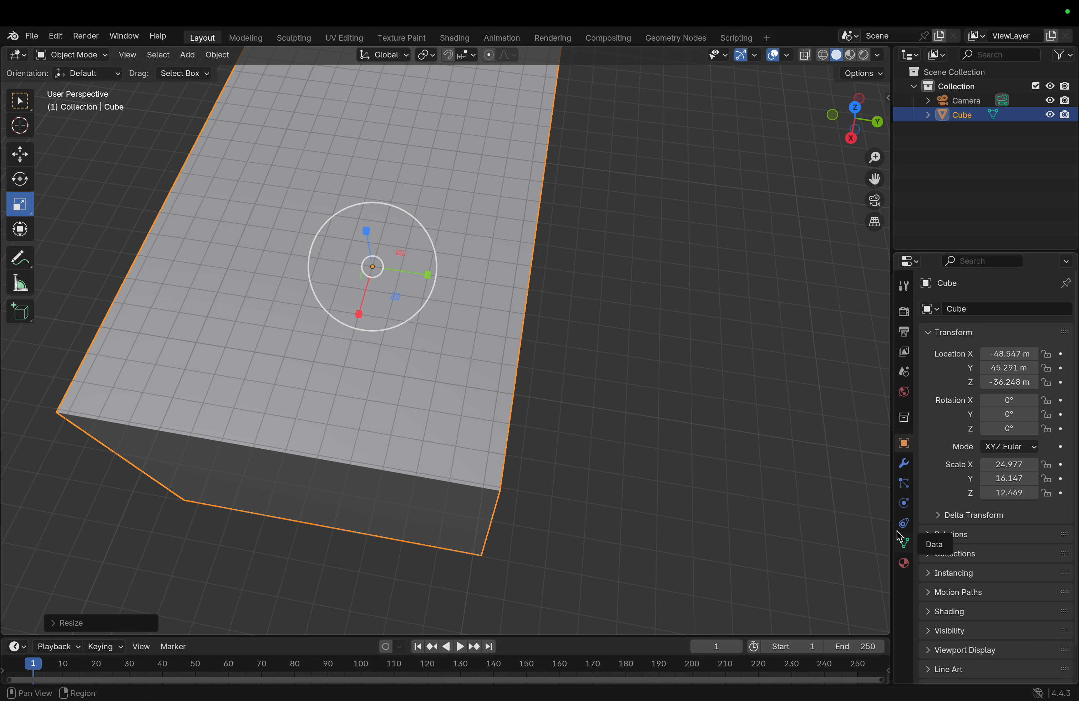
pyautogui.click(904, 463)
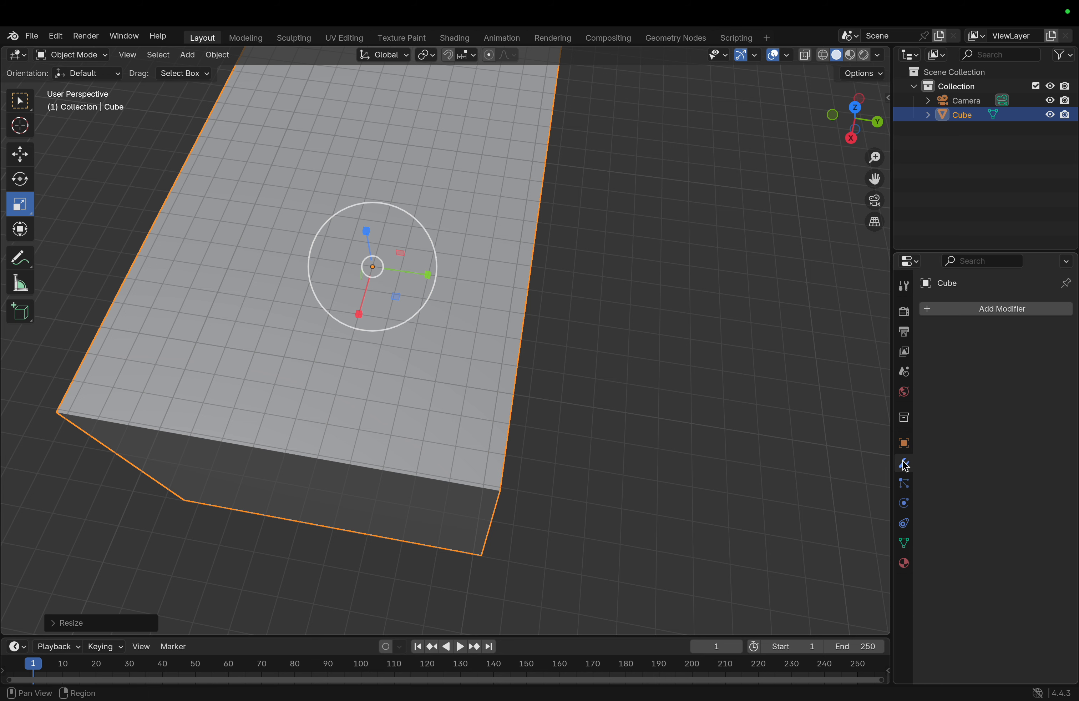
pyautogui.click(992, 308)
pyautogui.click(993, 309)
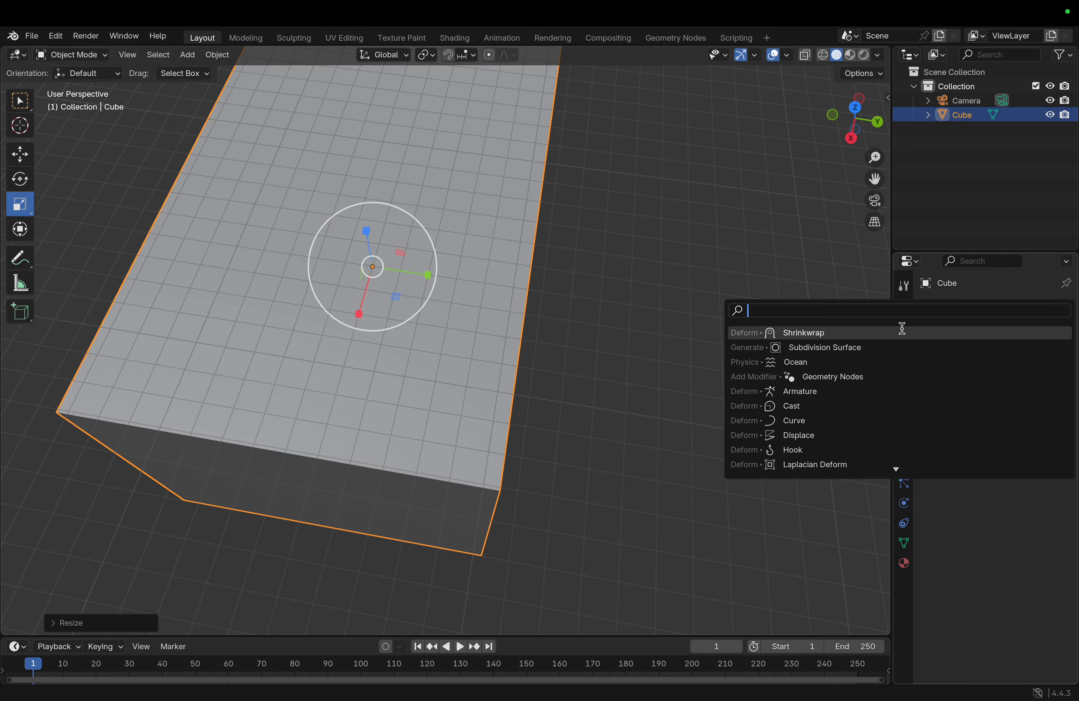
pyautogui.write('ocean')
pyautogui.press('Return')
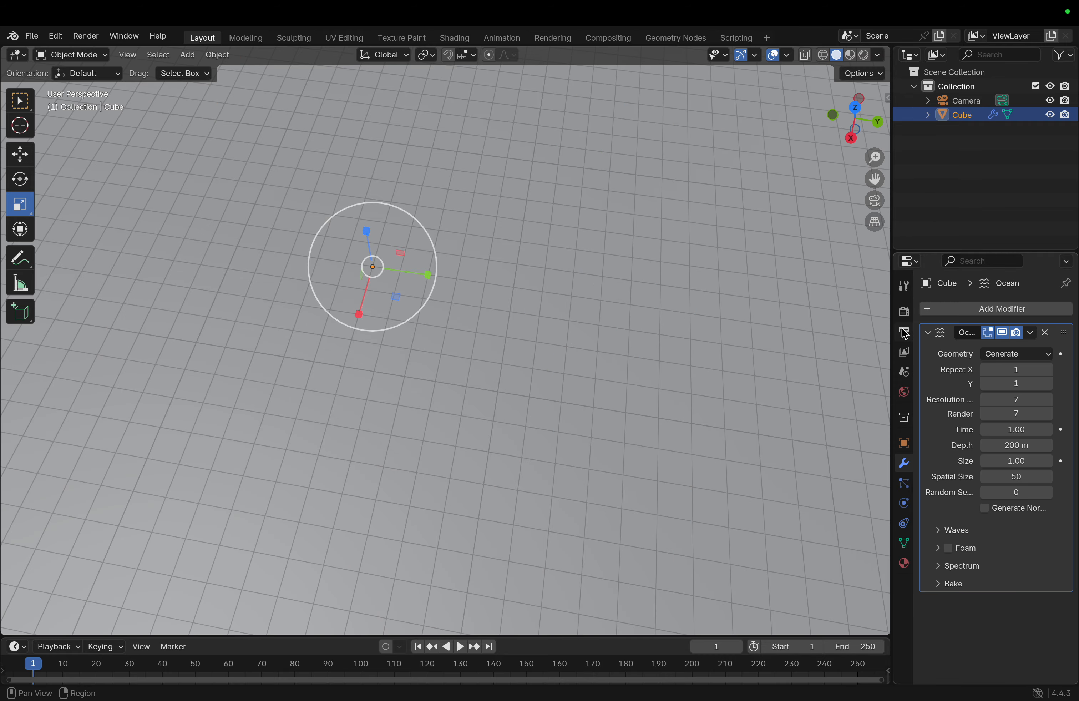
# - Examine the generated ocean surface and its waves from several angles and distances
pyautogui.scroll(-10, 674, 232)
pyautogui.hscroll(-5, 675, 232)
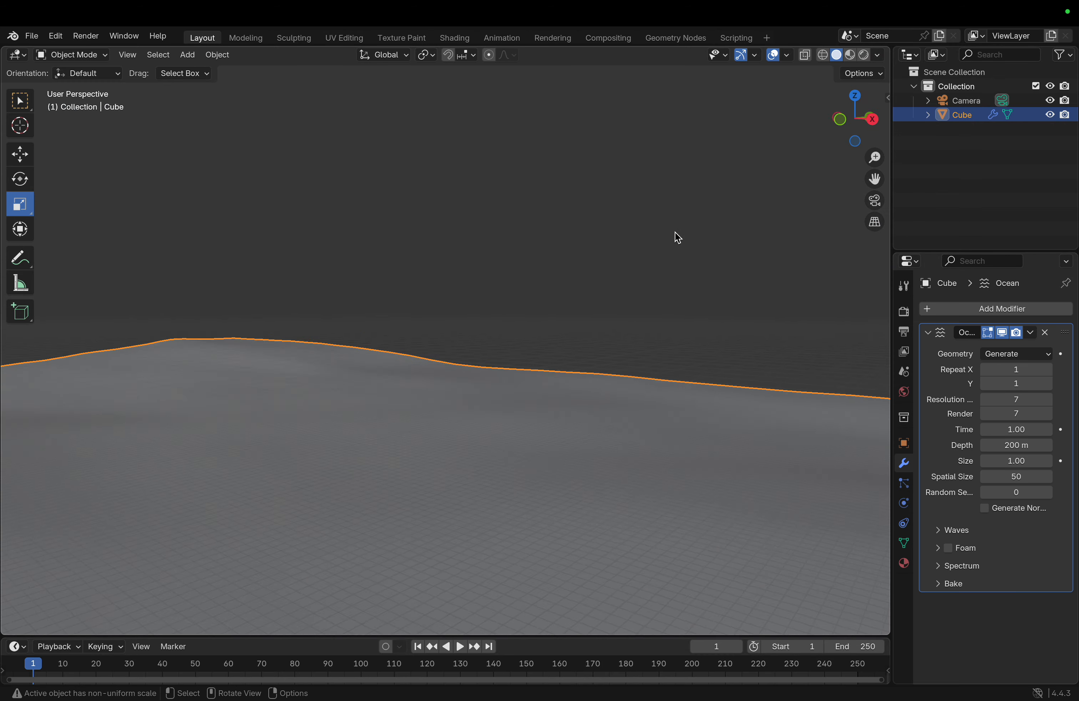
pyautogui.scroll(6, 674, 232)
pyautogui.scroll(2, 674, 232)
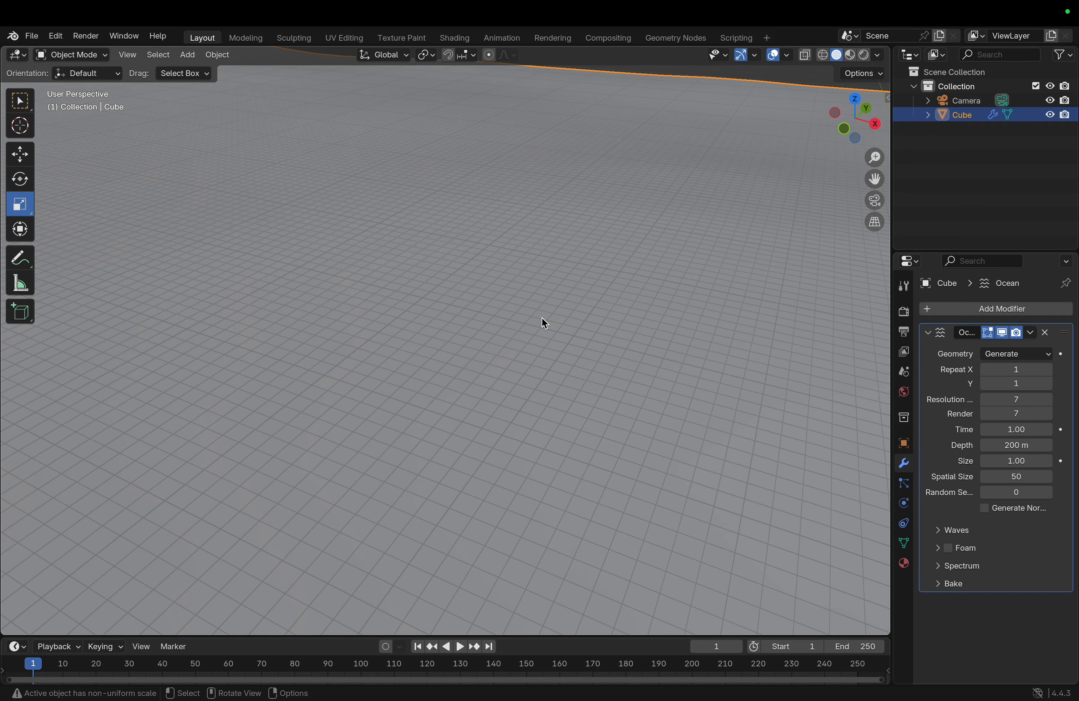
pyautogui.scroll(5, 542, 317)
pyautogui.scroll(-10, 543, 317)
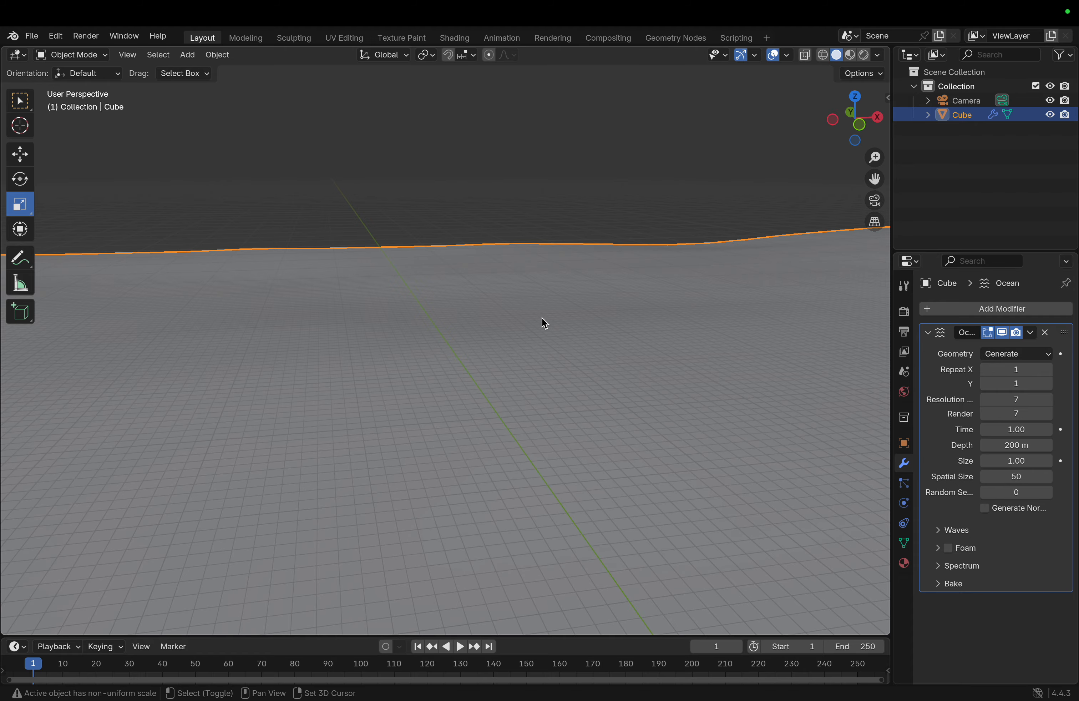
pyautogui.press('`')
pyautogui.click(245, 314)
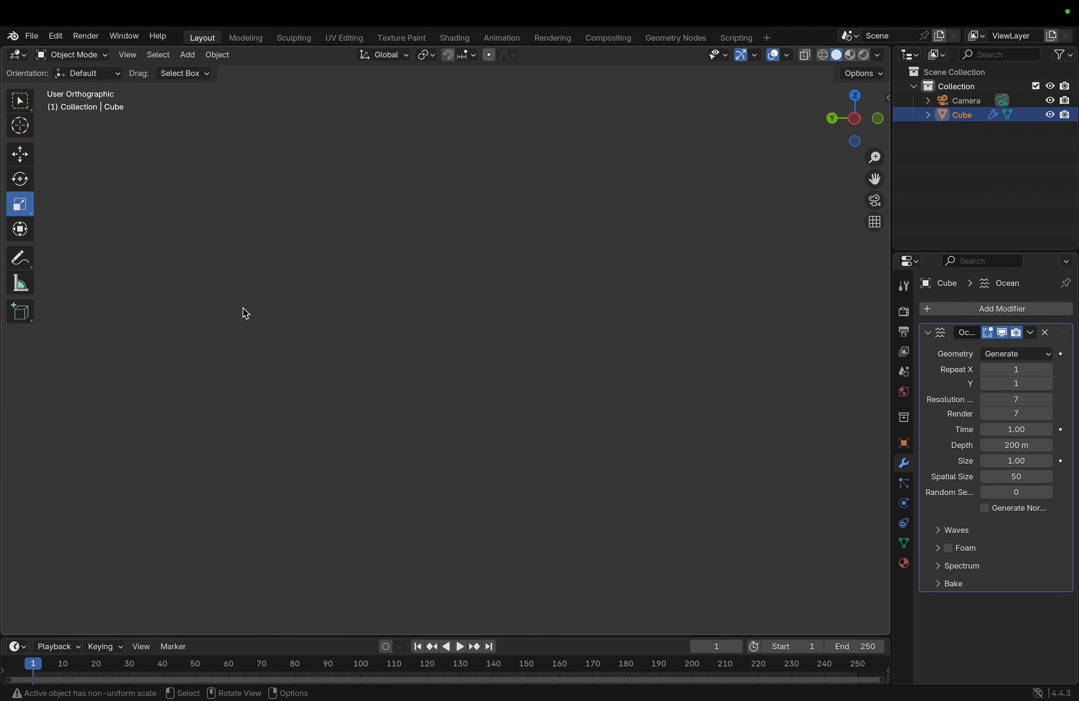
pyautogui.scroll(5, 322, 273)
pyautogui.scroll(-10, 322, 273)
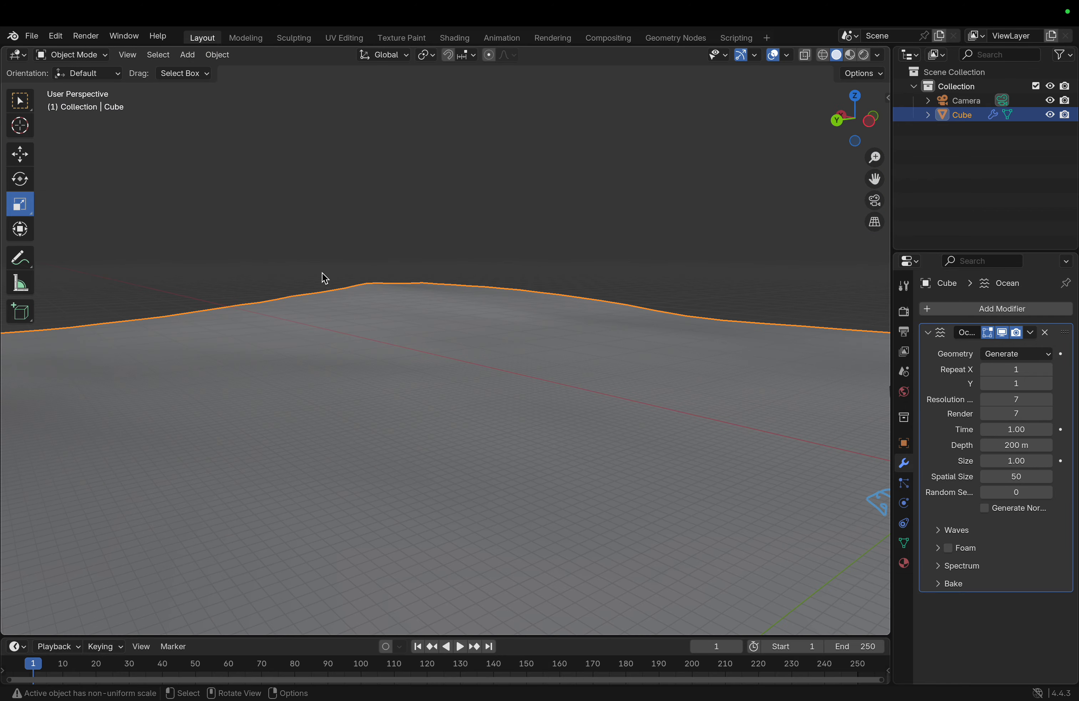
# - Deselect the ocean mesh with the Select Box tool
pyautogui.click(22, 104)
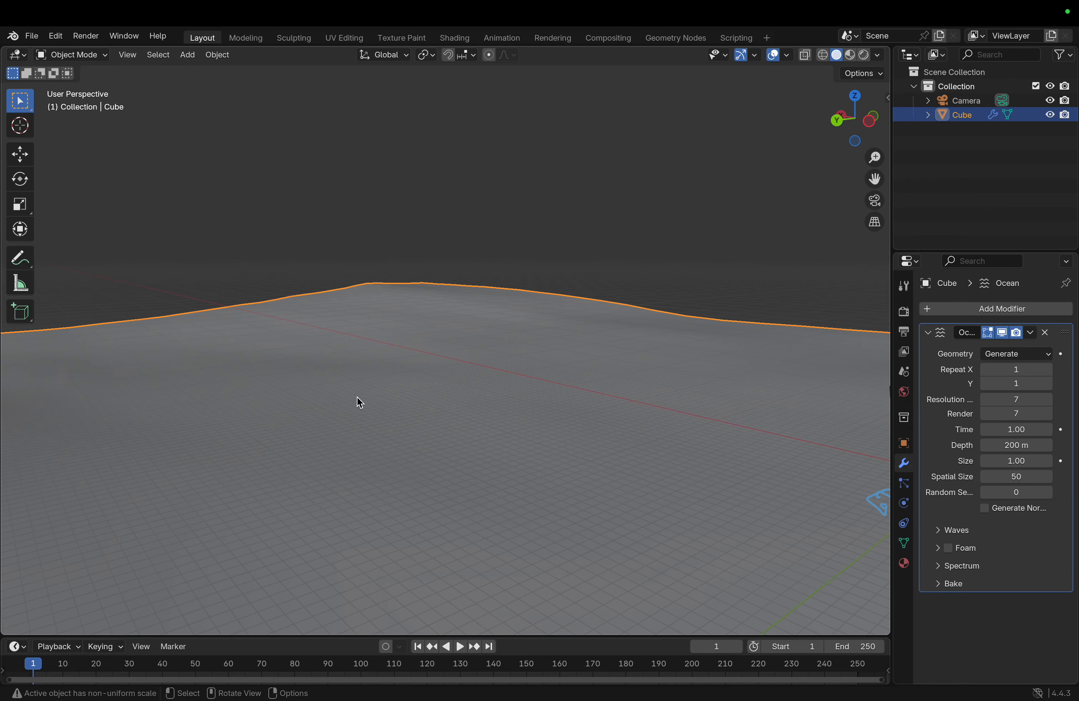
pyautogui.scroll(10, 357, 396)
pyautogui.scroll(-10, 351, 344)
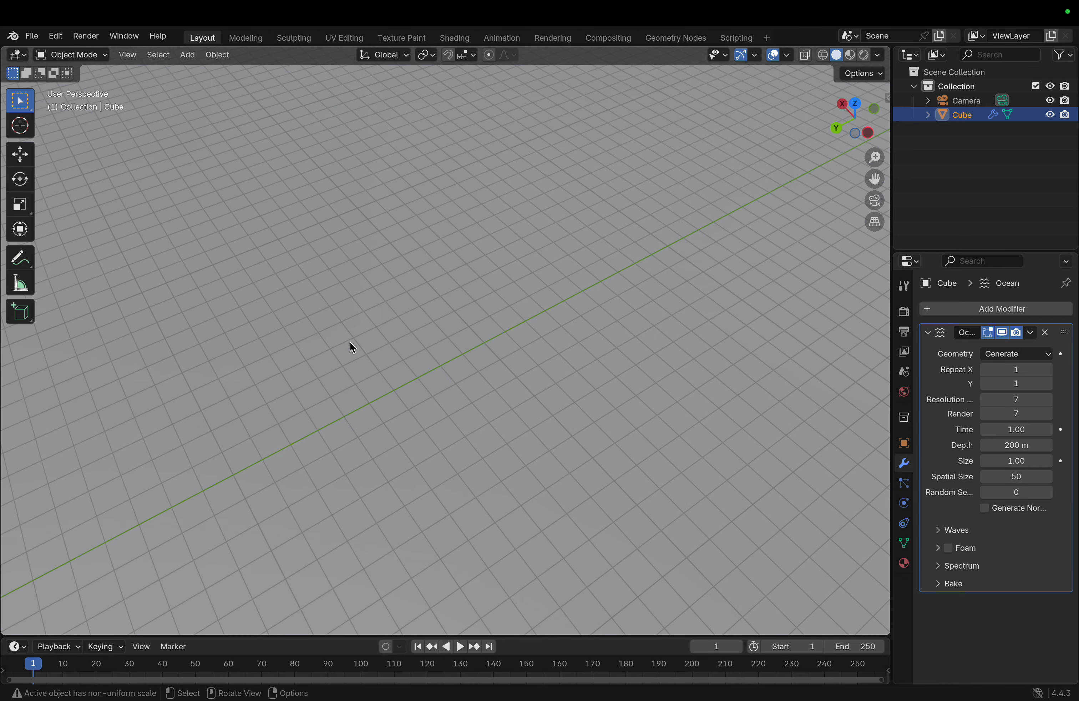
pyautogui.moveTo(349, 337); pyautogui.dragTo(385, 452)
pyautogui.scroll(-10, 383, 449)
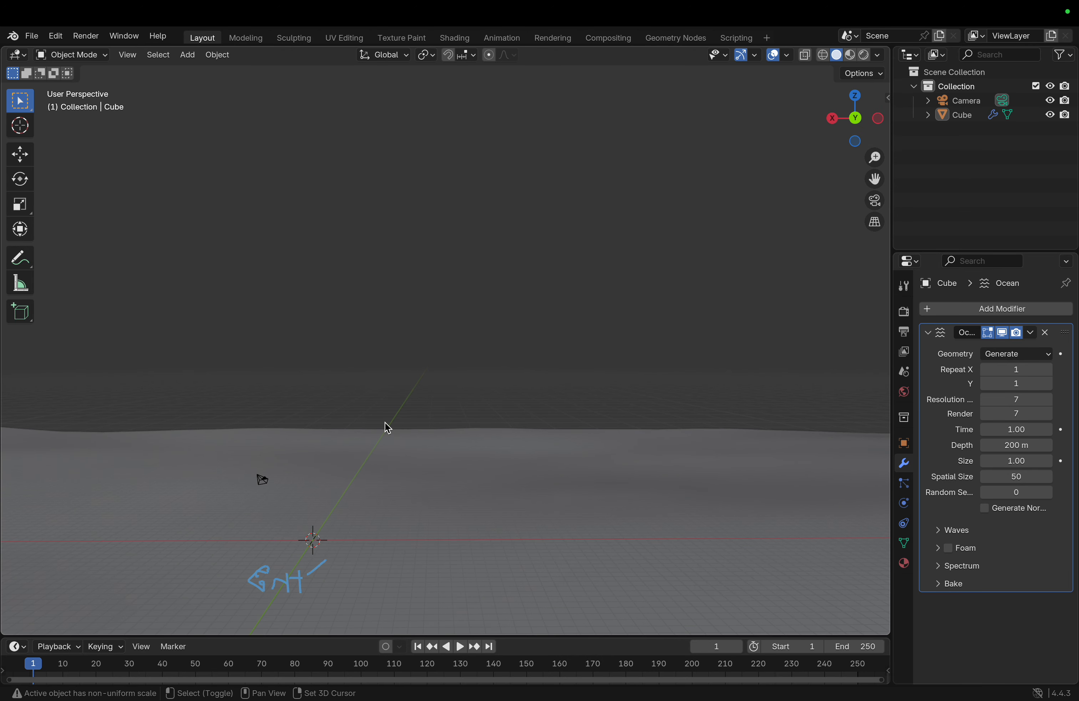
pyautogui.keyDown('shift'); pyautogui.scroll(-5, 386, 428); pyautogui.keyUp('shift')
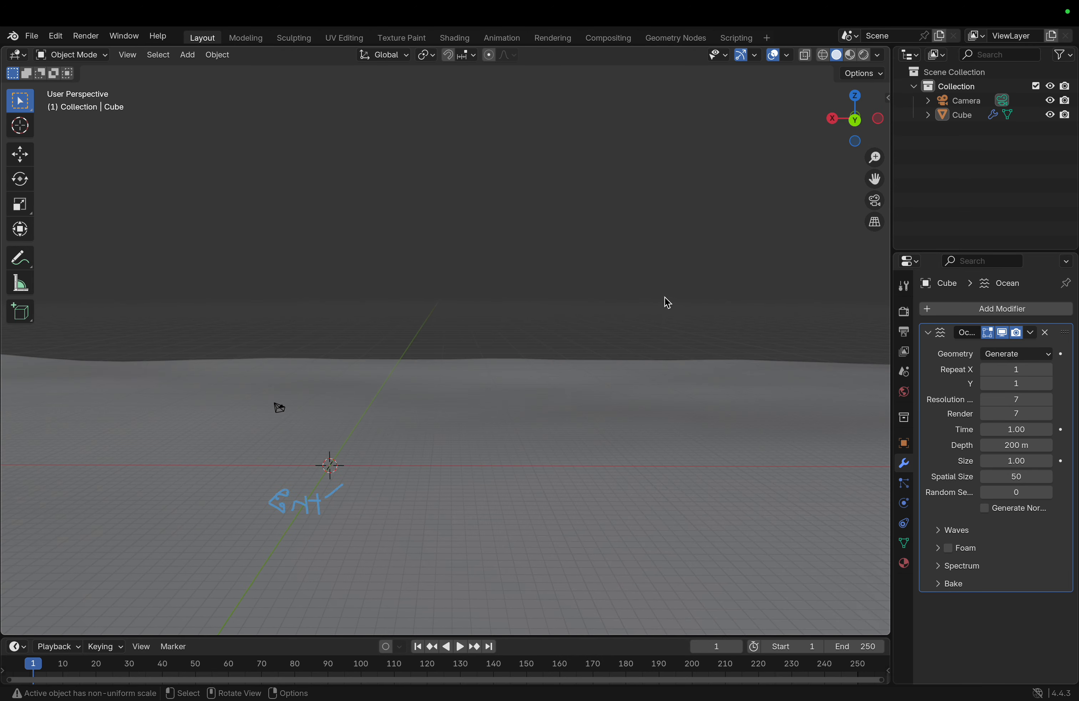
pyautogui.moveTo(872, 157); pyautogui.dragTo(872, 157)
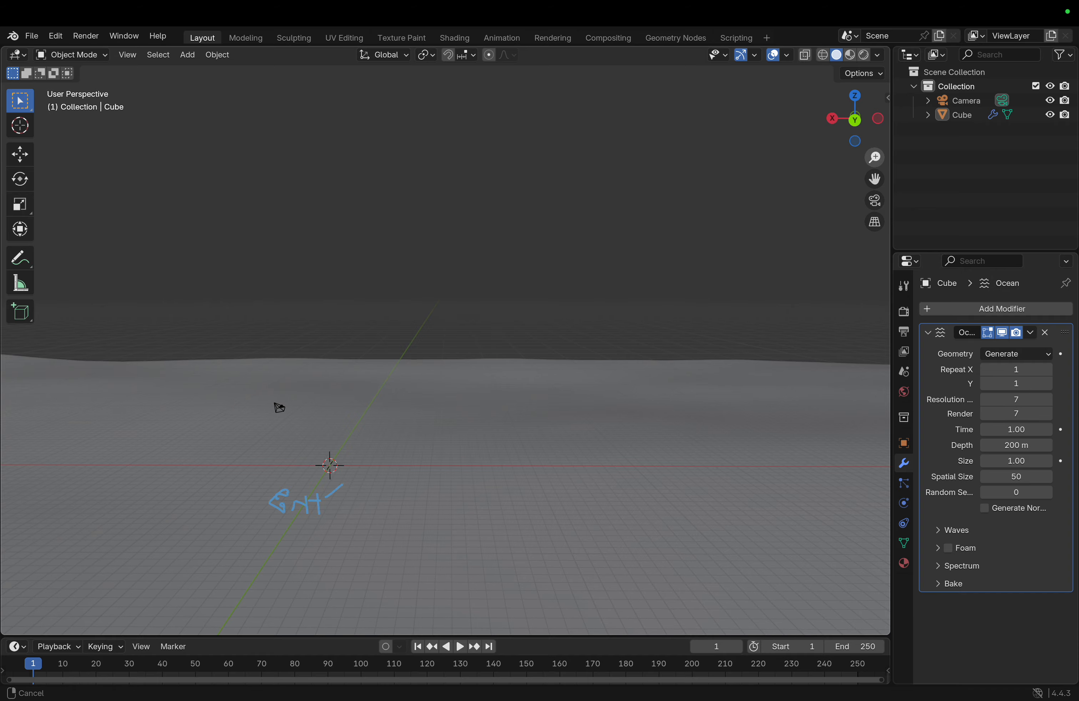
pyautogui.scroll(5, 513, 338)
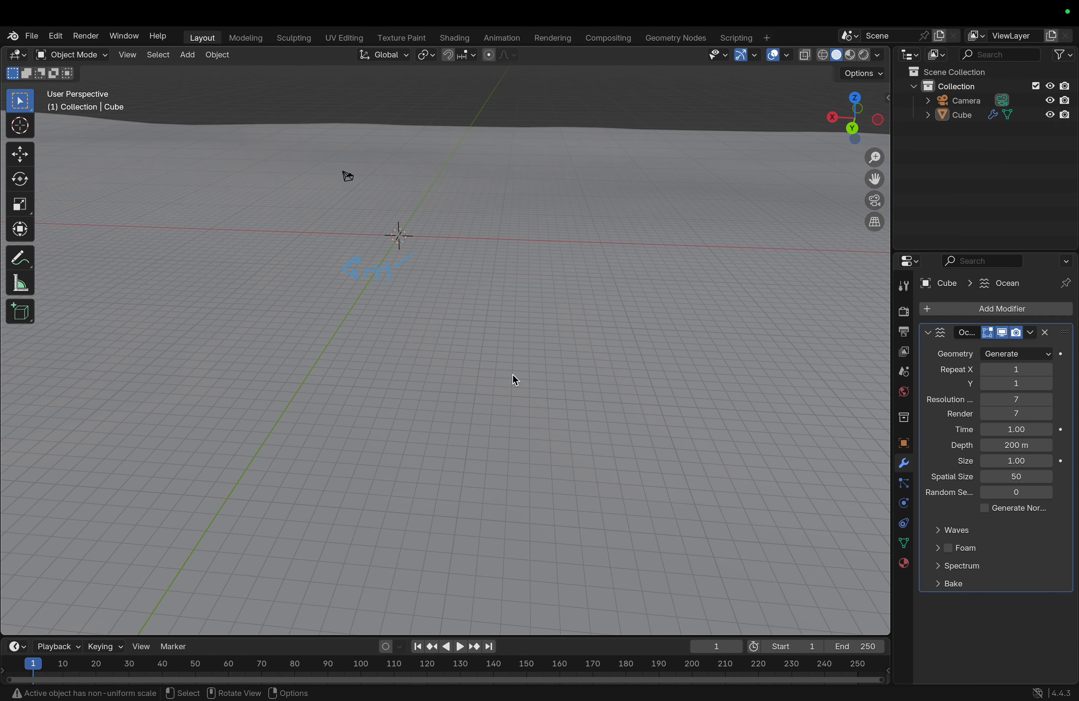
pyautogui.hscroll(5, 513, 375)
pyautogui.hscroll(-4, 513, 375)
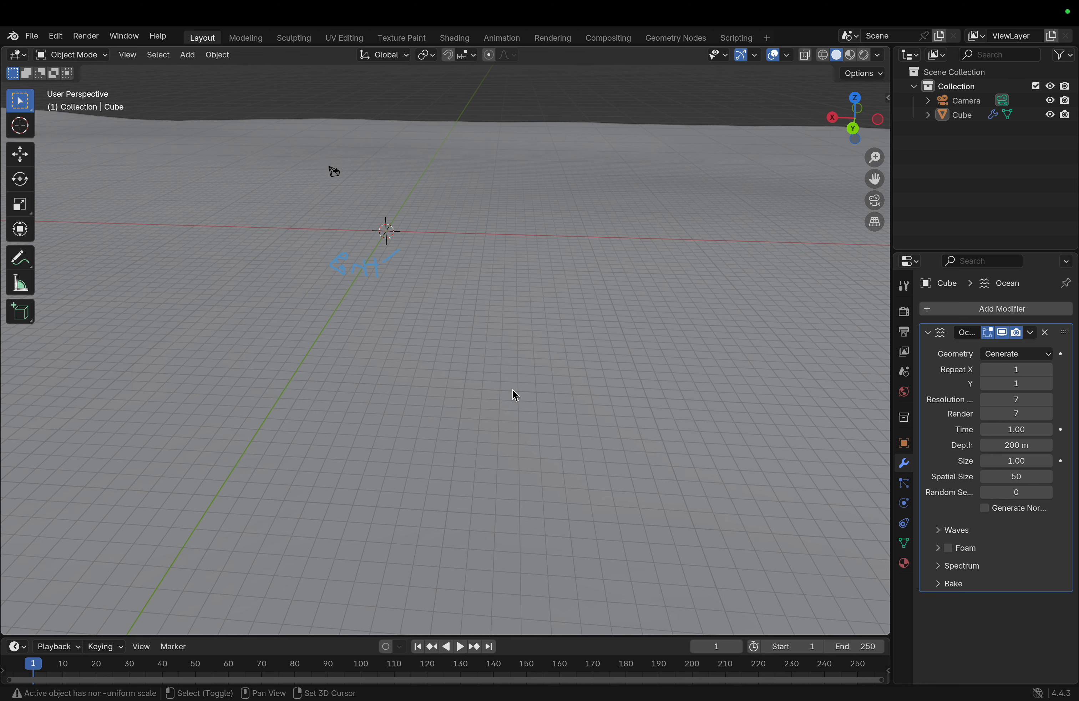
# - Quit Blender, saving the scene as Untitled.blend in the Blender Project 1 folder
pyautogui.press('super+q')
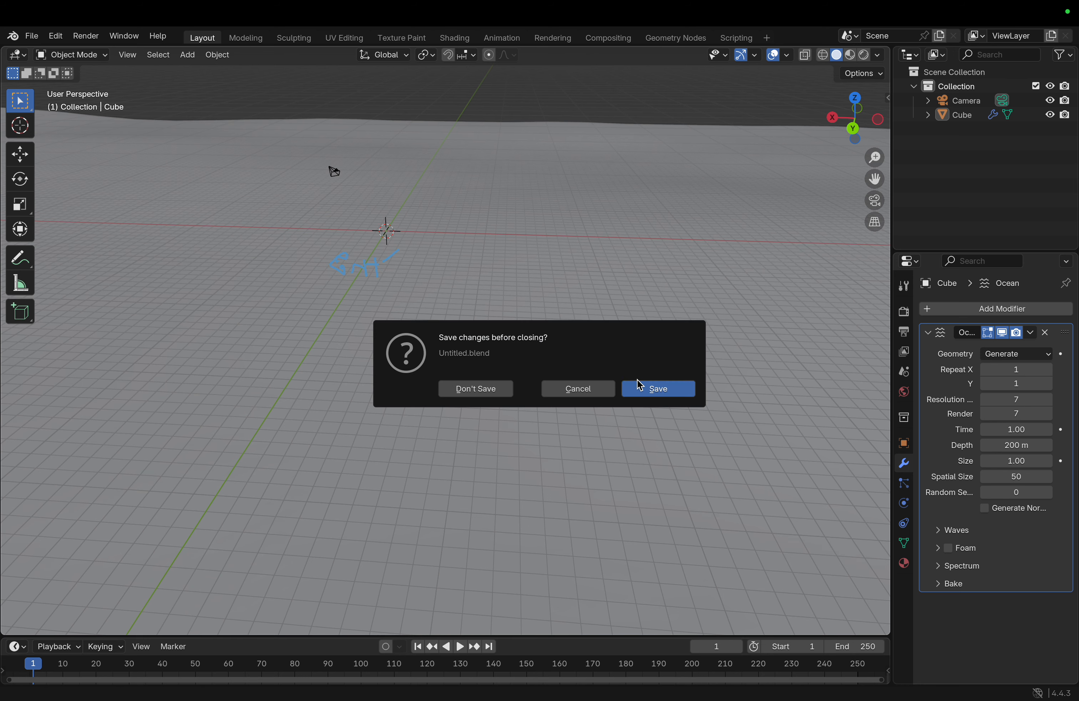
pyautogui.click(658, 388)
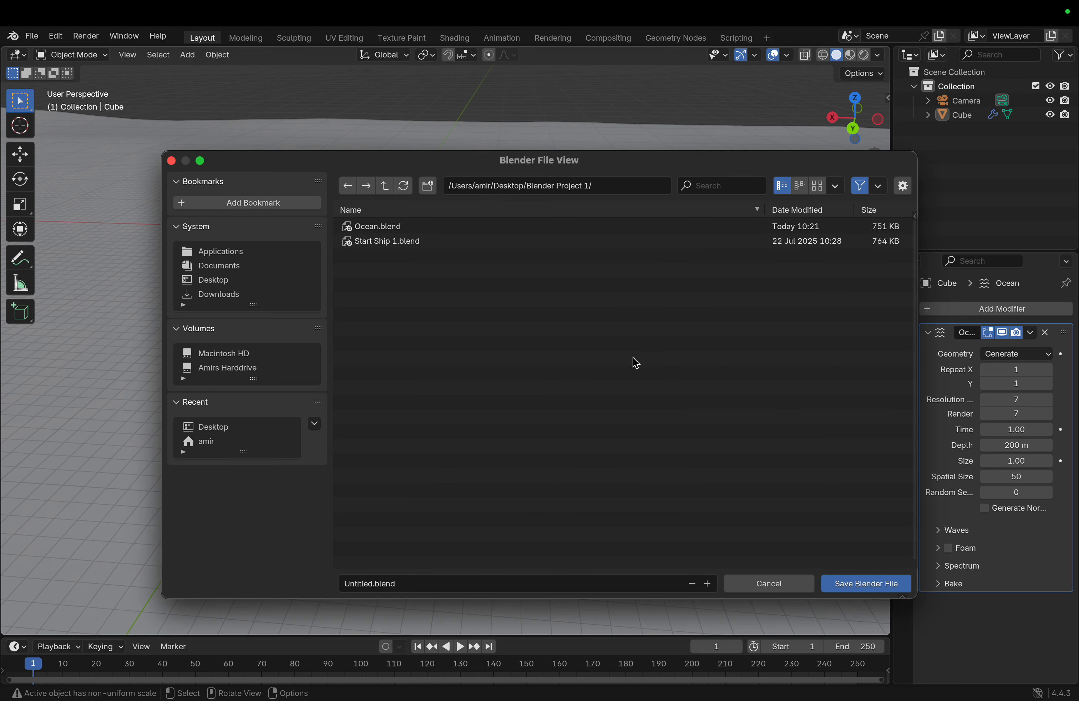
pyautogui.click(600, 186)
pyautogui.write('k')
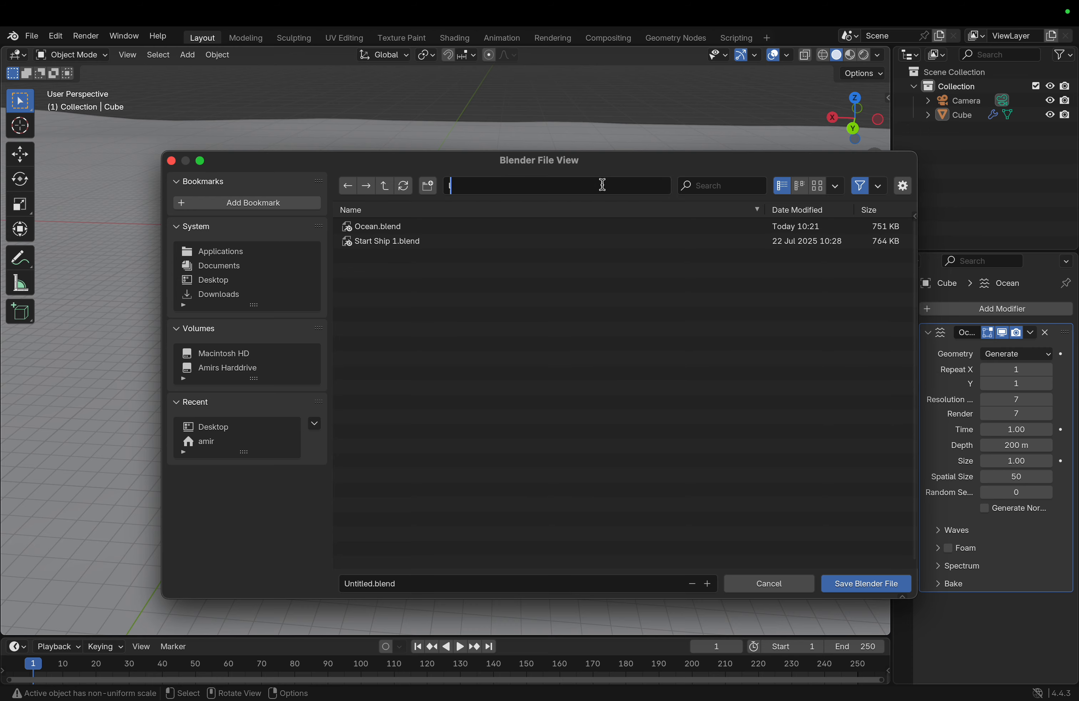
pyautogui.press('Escape')
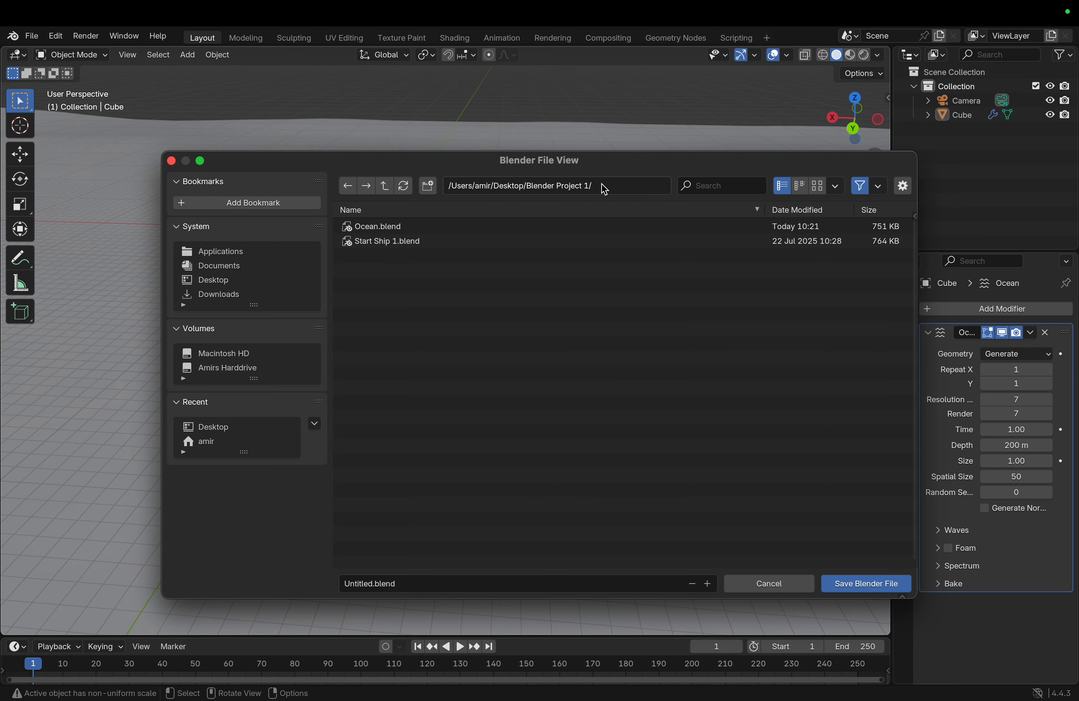
pyautogui.click(867, 584)
# - Reopen Blender from the desktop with the default cube scene in a full-screen window
pyautogui.hotkey('ctrl', 'Left')
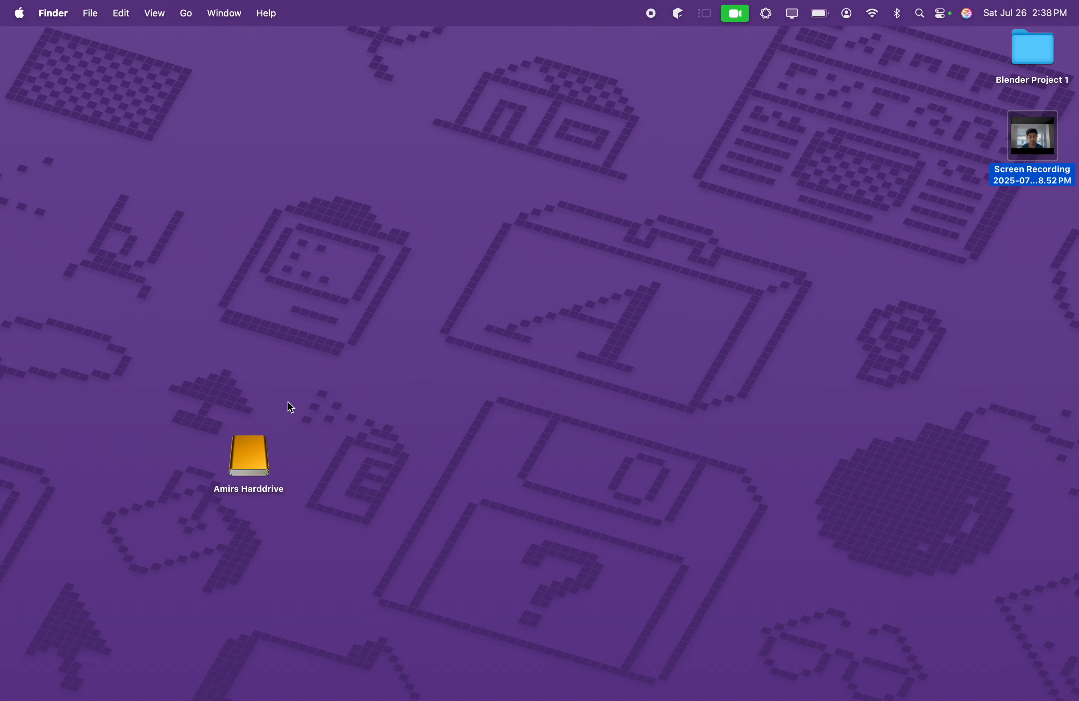
pyautogui.hotkey('ctrl', 'Right')
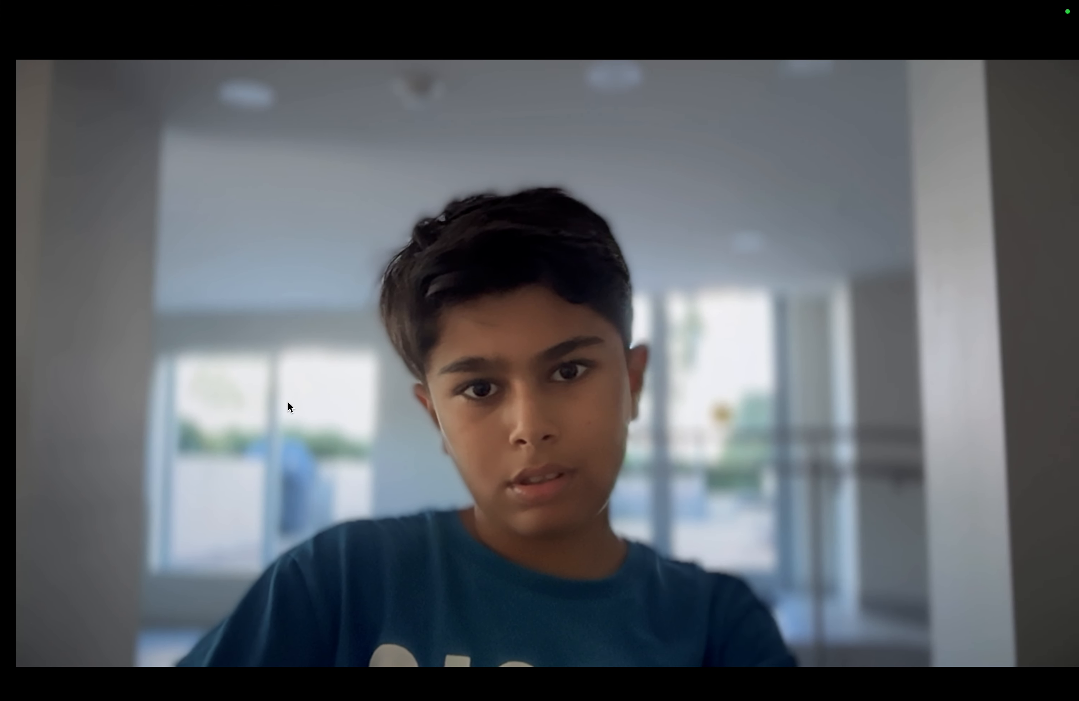
pyautogui.hotkey('ctrl', 'Left')
pyautogui.press('super+space')
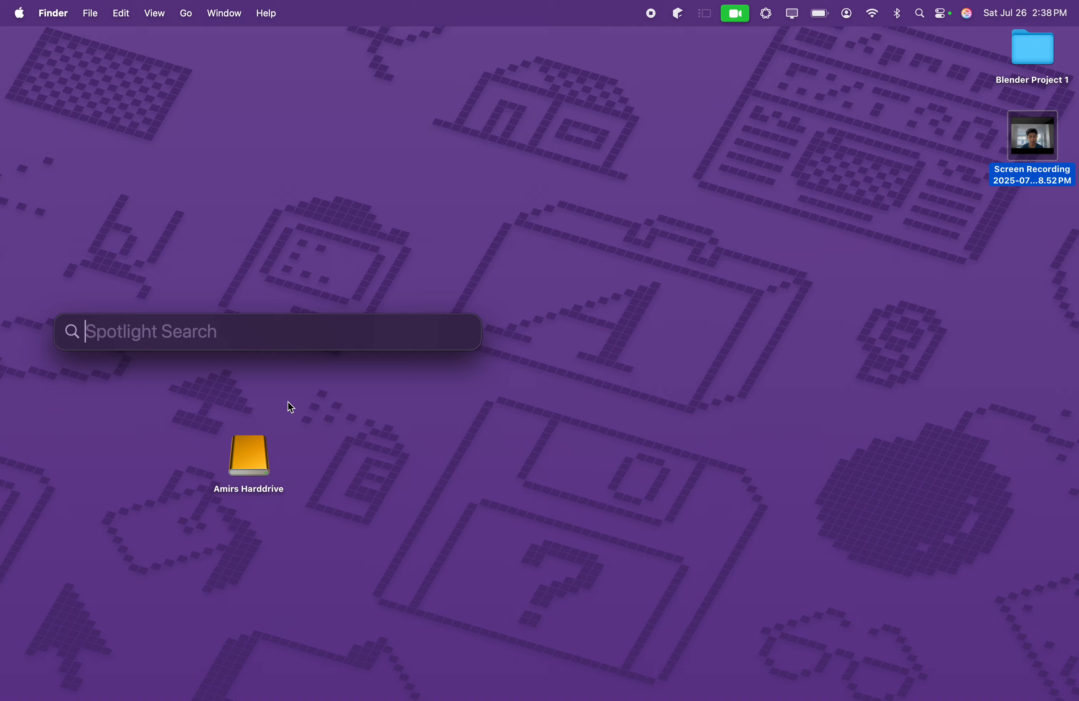
pyautogui.write('blender')
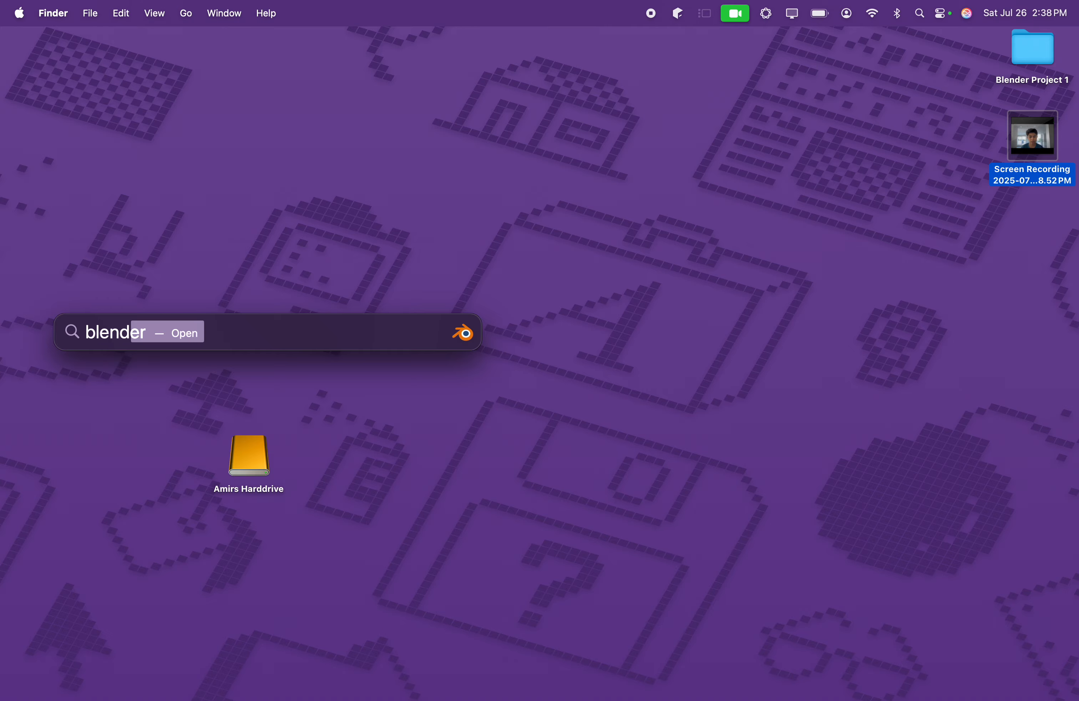
pyautogui.press('Return')
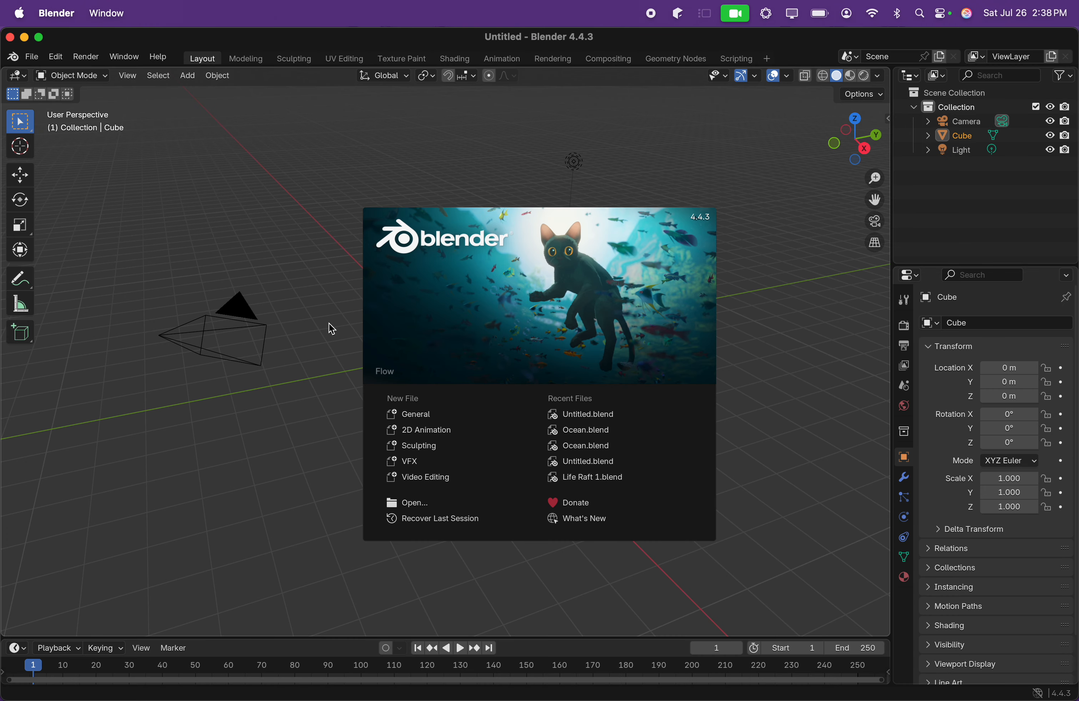
pyautogui.click(309, 316)
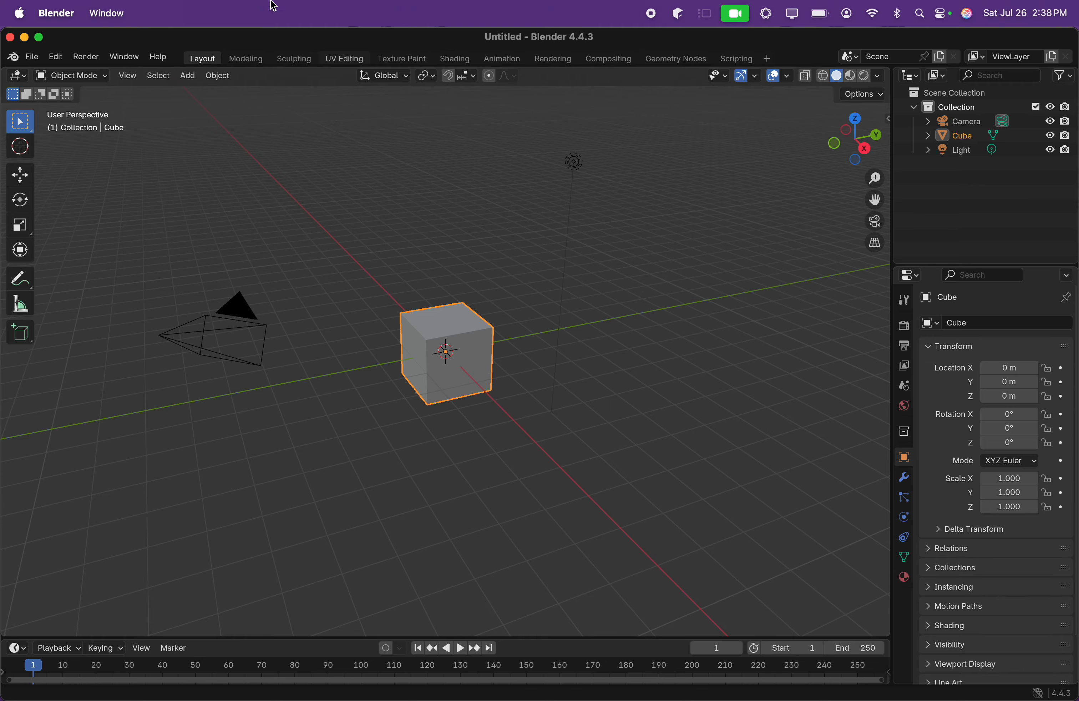
pyautogui.click(41, 37)
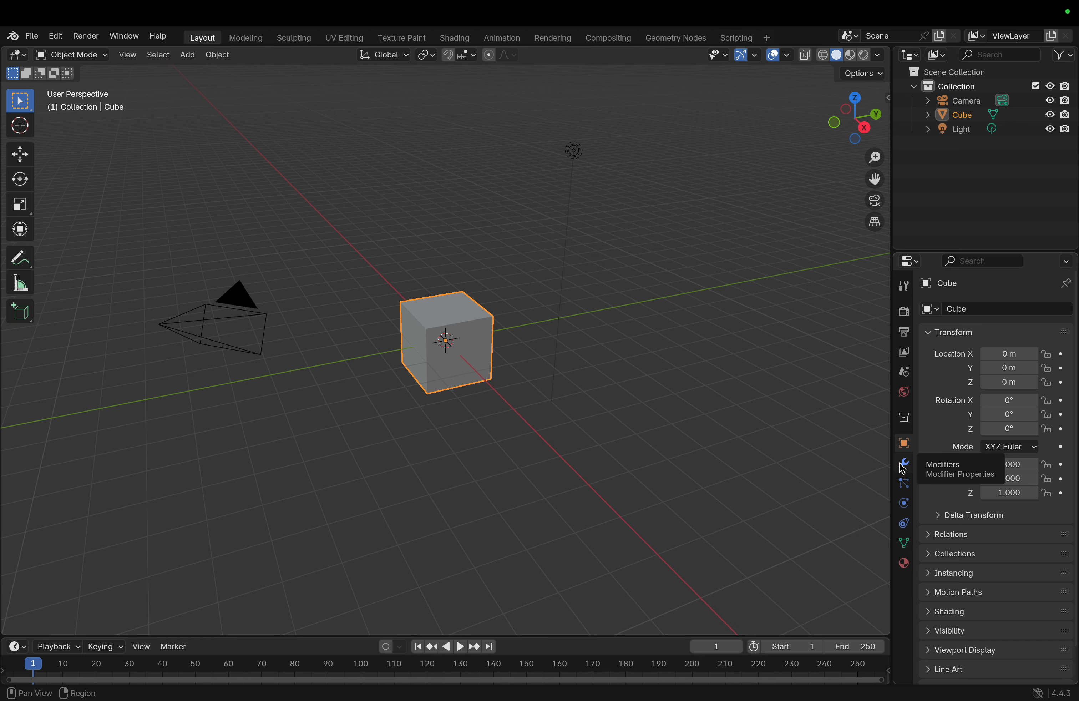
# - Add an Ocean modifier to the default cube by finding it in the modifier search
pyautogui.click(904, 472)
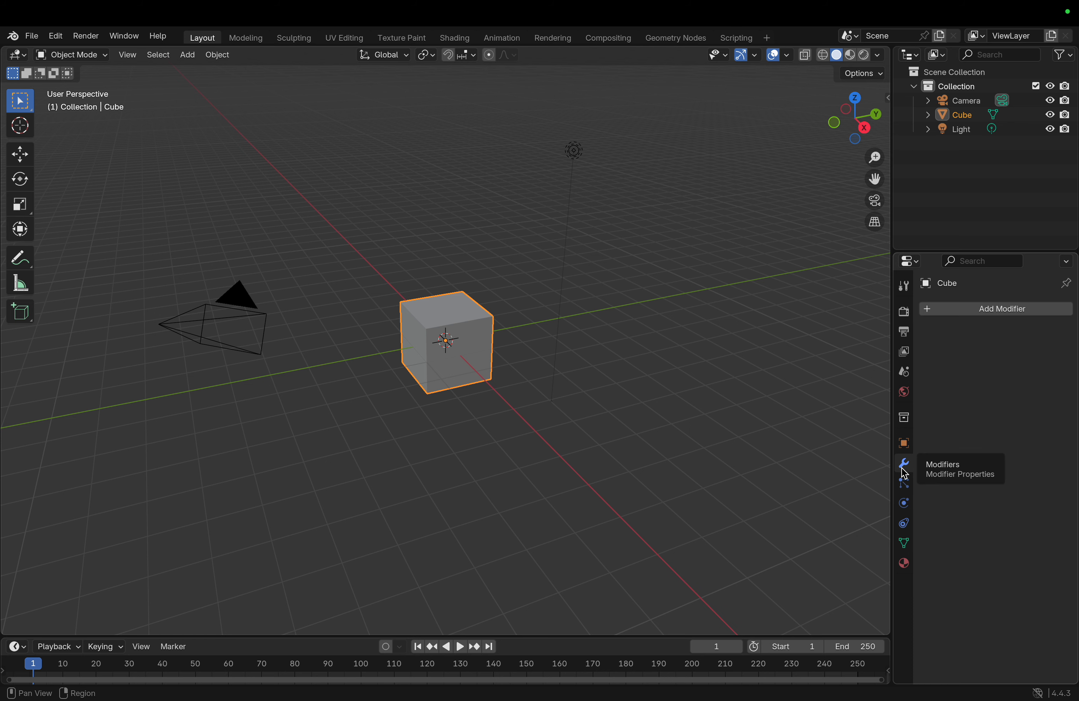
pyautogui.click(1040, 309)
pyautogui.moveTo(1021, 357)
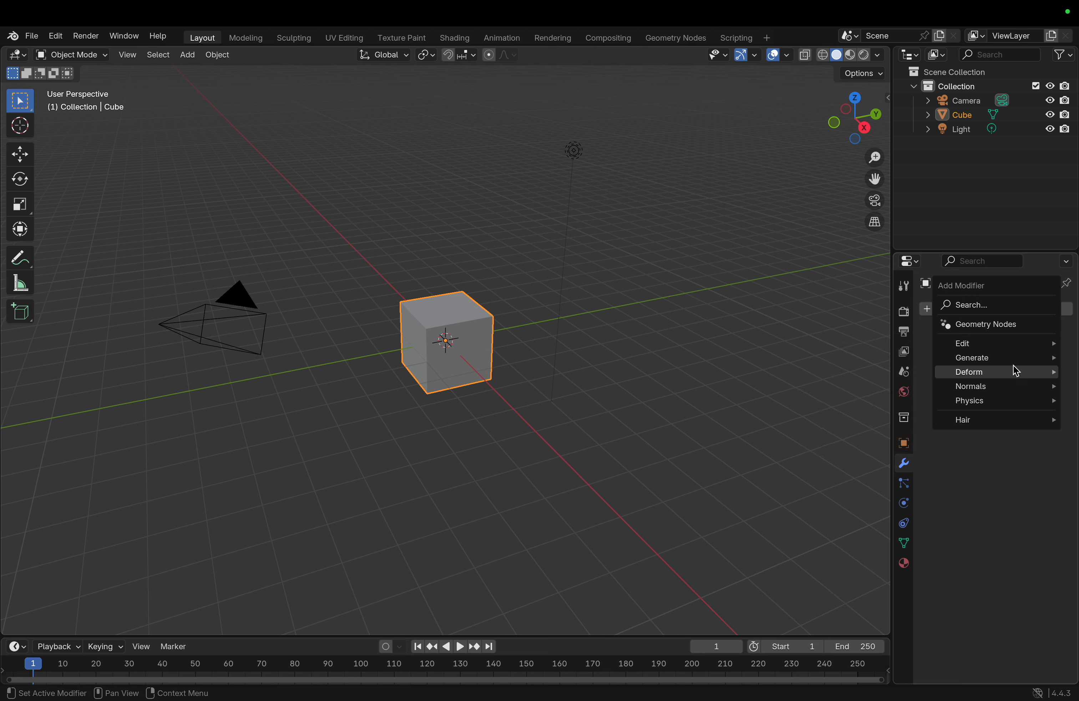
pyautogui.click(1011, 304)
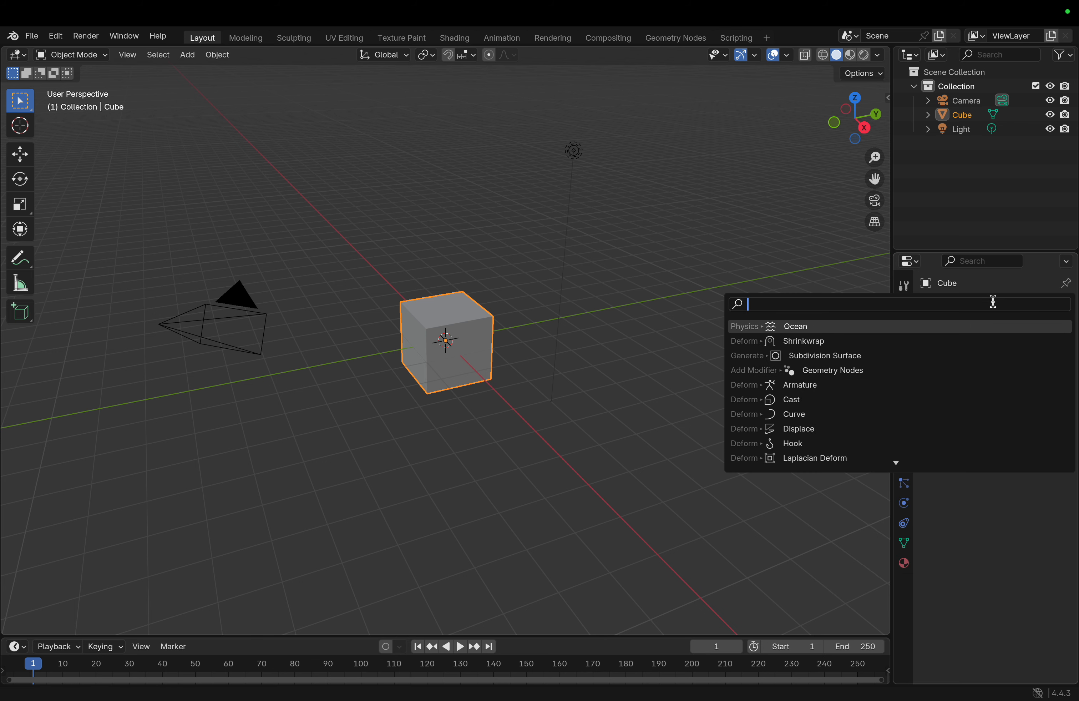
pyautogui.click(961, 327)
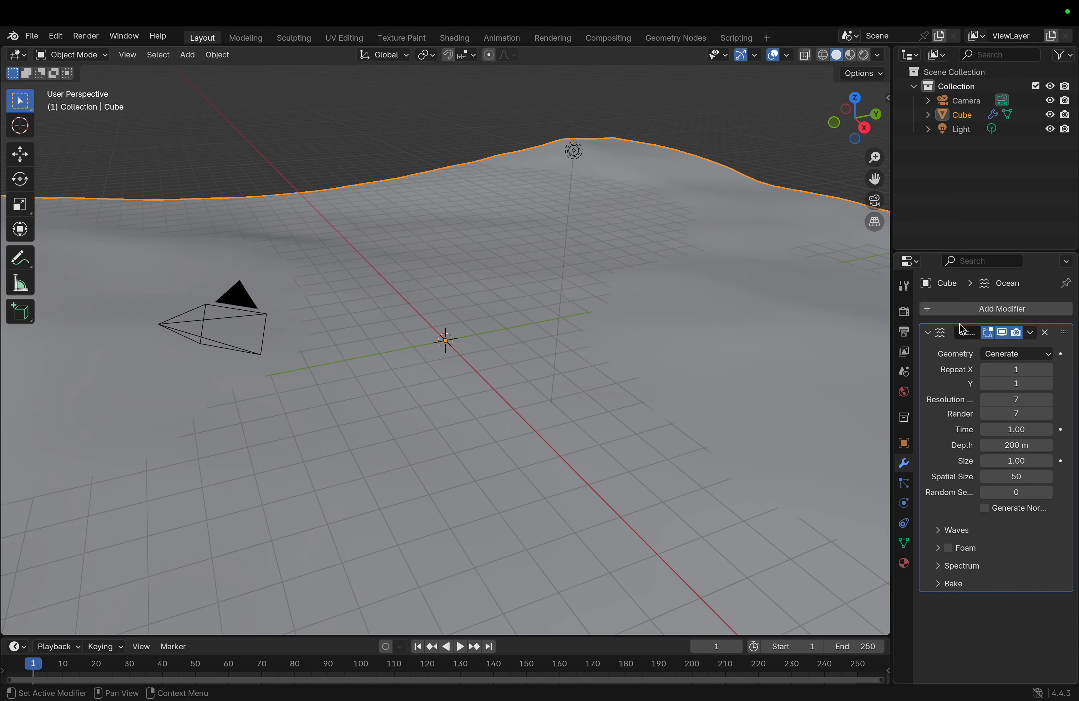
# - Set the Ocean modifier's Repeat X to 2 and its Time to 2
pyautogui.click(1027, 371)
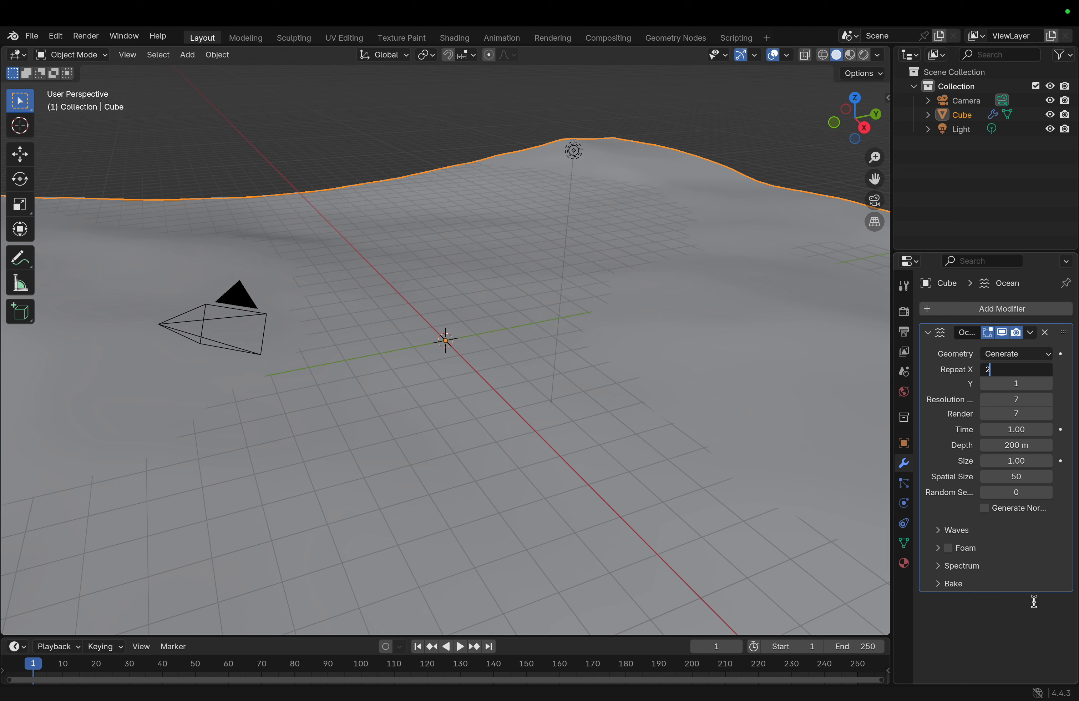
pyautogui.write('2')
pyautogui.press('Return')
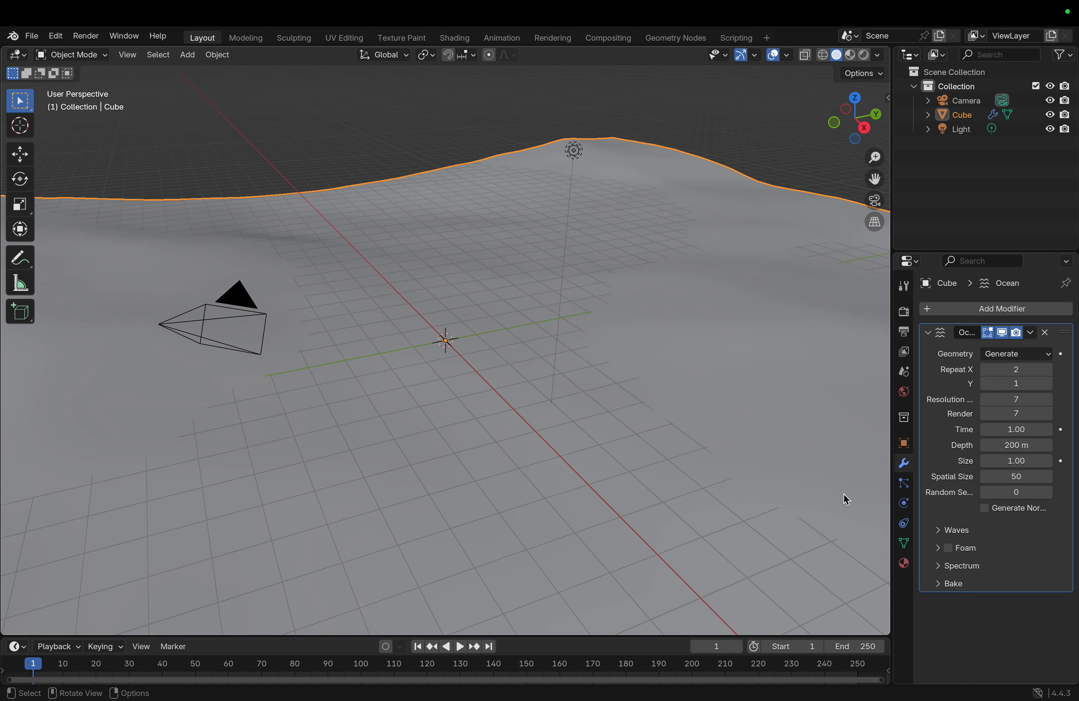
pyautogui.moveTo(1046, 432); pyautogui.dragTo(1048, 432)
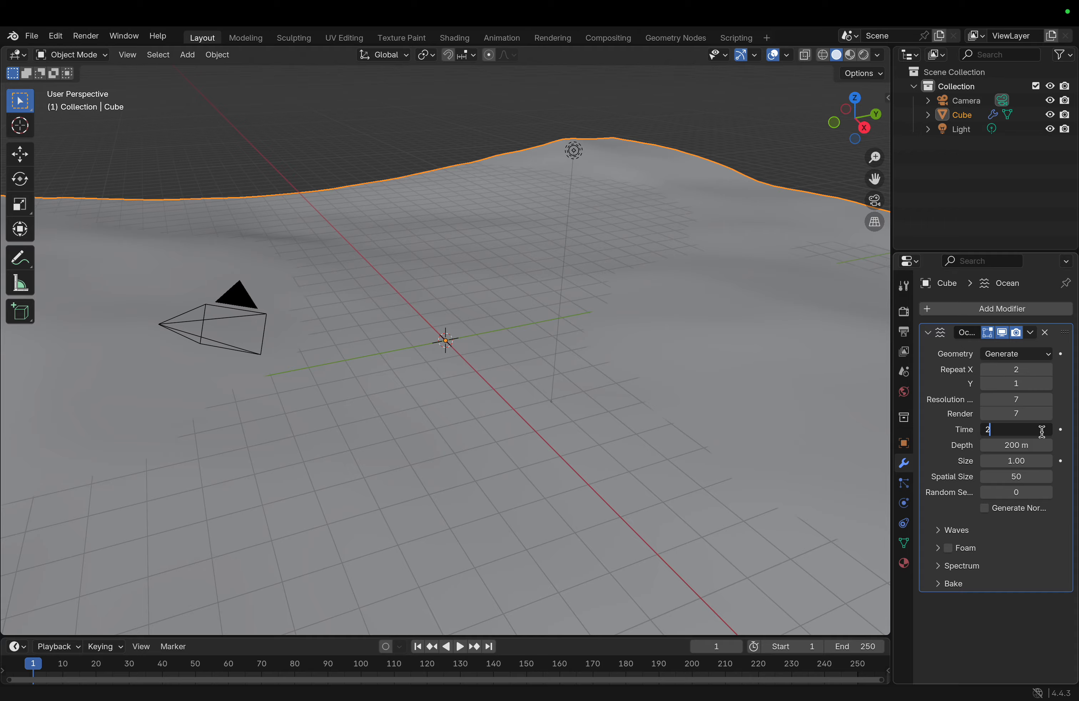
pyautogui.press('Return')
# - Play the timeline animation and examine the ocean surface from several distances and angles
pyautogui.scroll(10, 756, 325)
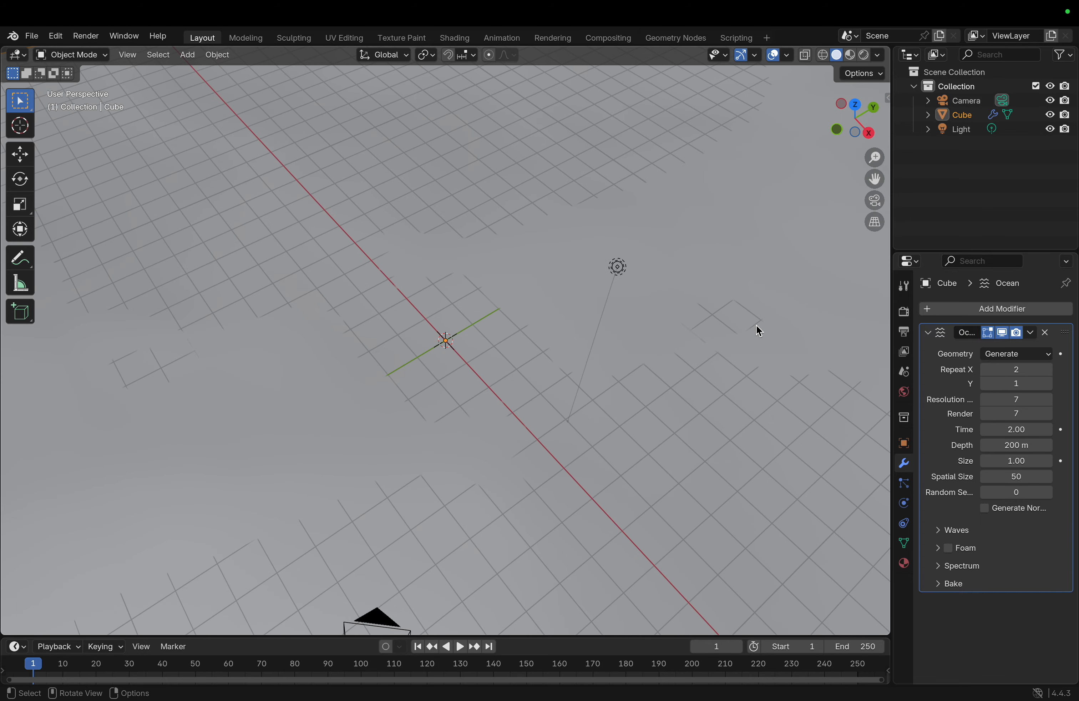
pyautogui.scroll(-8, 756, 325)
pyautogui.click(460, 646)
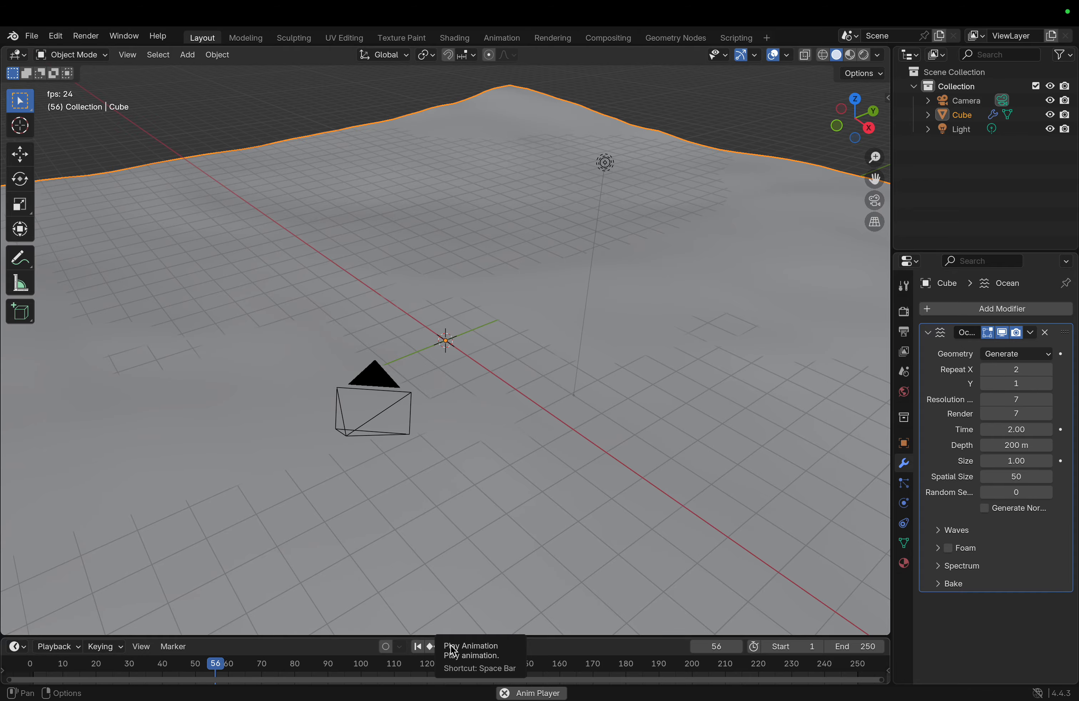
pyautogui.scroll(-5, 473, 549)
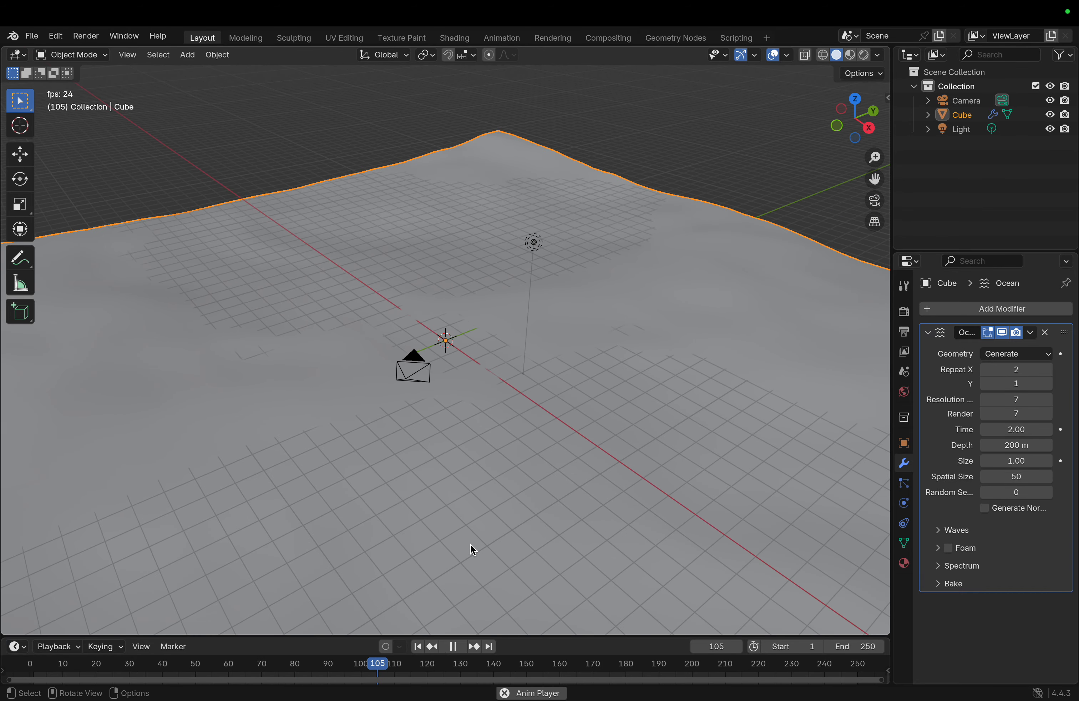
pyautogui.scroll(-4, 473, 549)
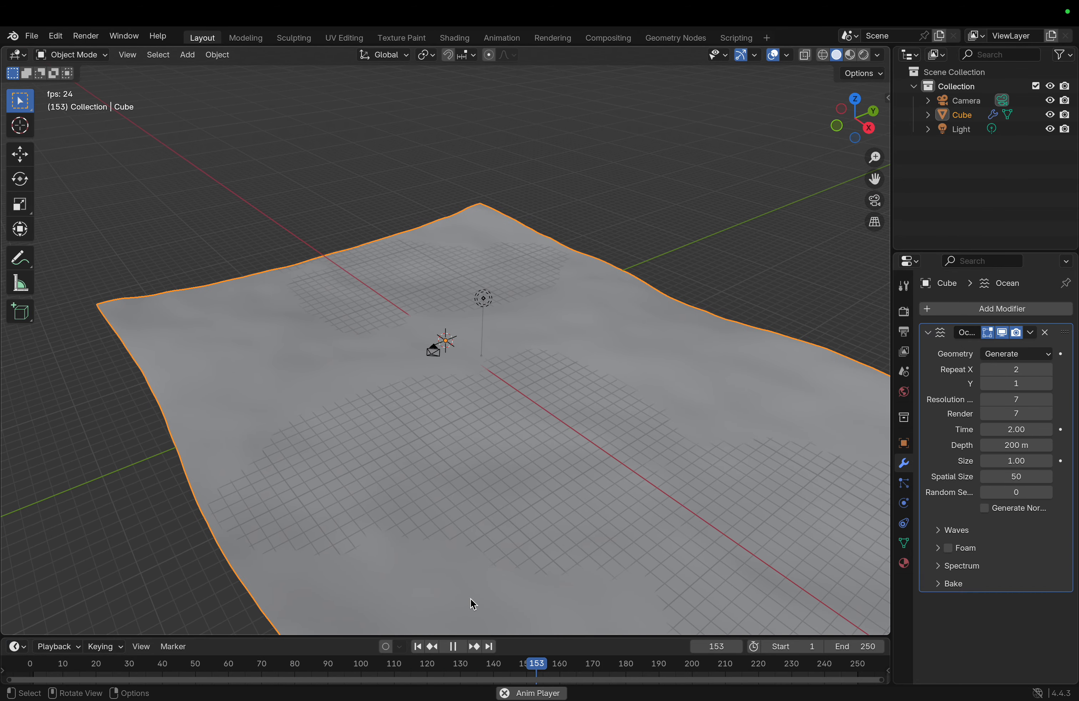
pyautogui.scroll(-5, 473, 604)
pyautogui.scroll(2, 473, 604)
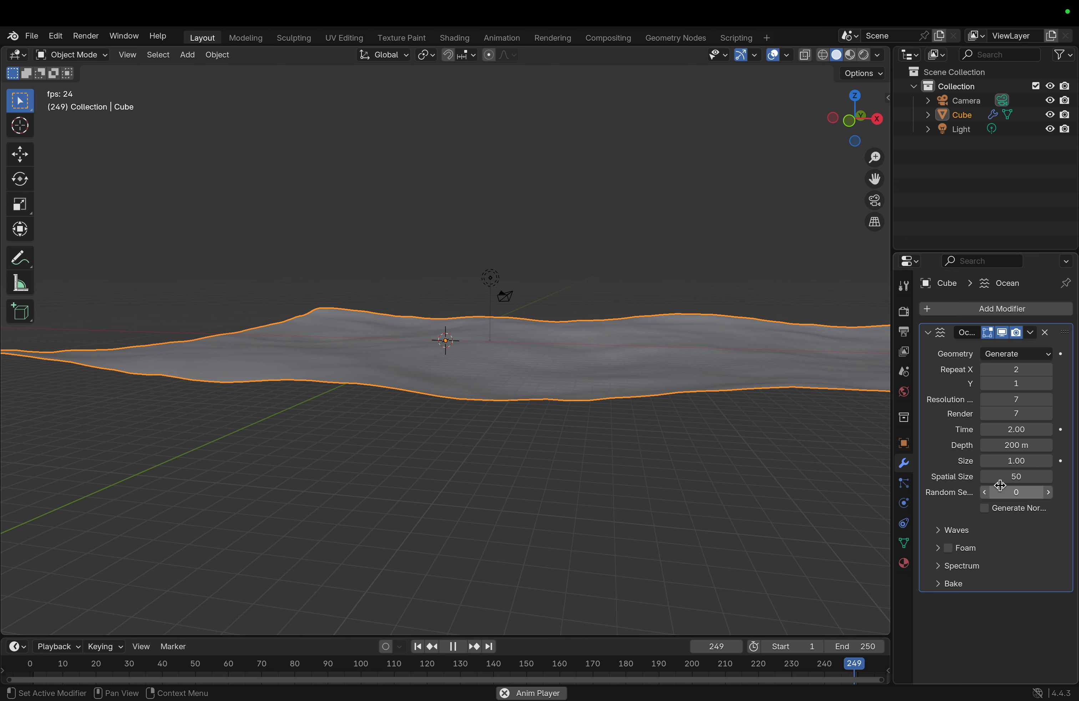
# - Apply the Ocean modifier so that its waves become part of the mesh
pyautogui.click(1032, 334)
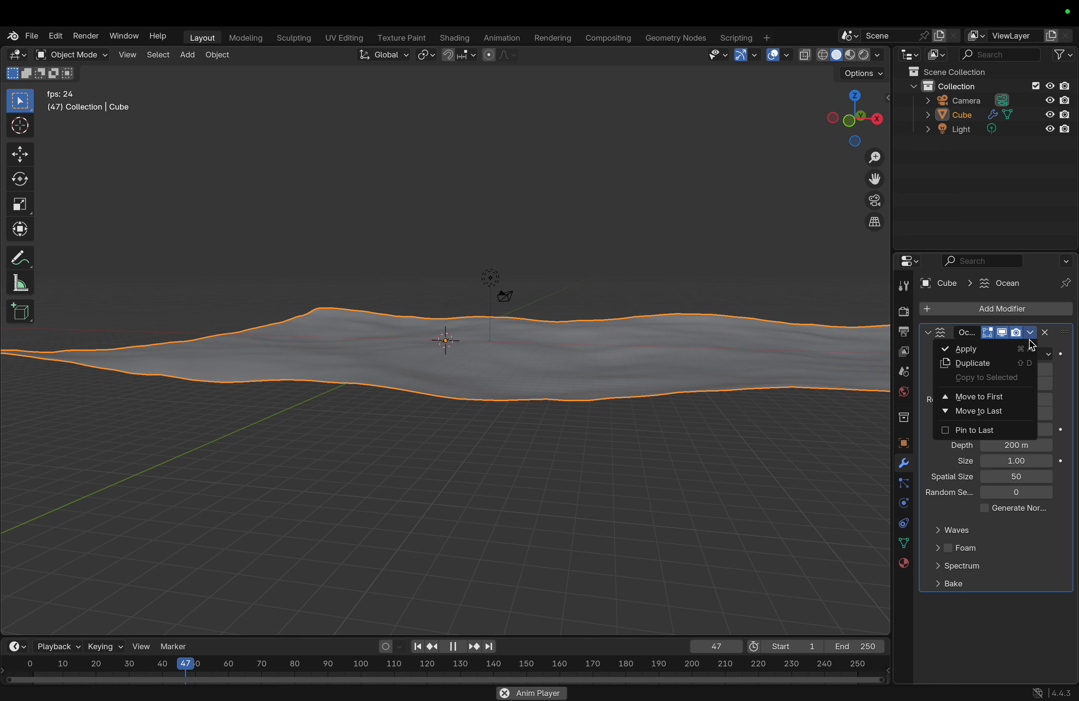
pyautogui.click(1032, 346)
pyautogui.scroll(3, 740, 441)
pyautogui.scroll(-4, 740, 442)
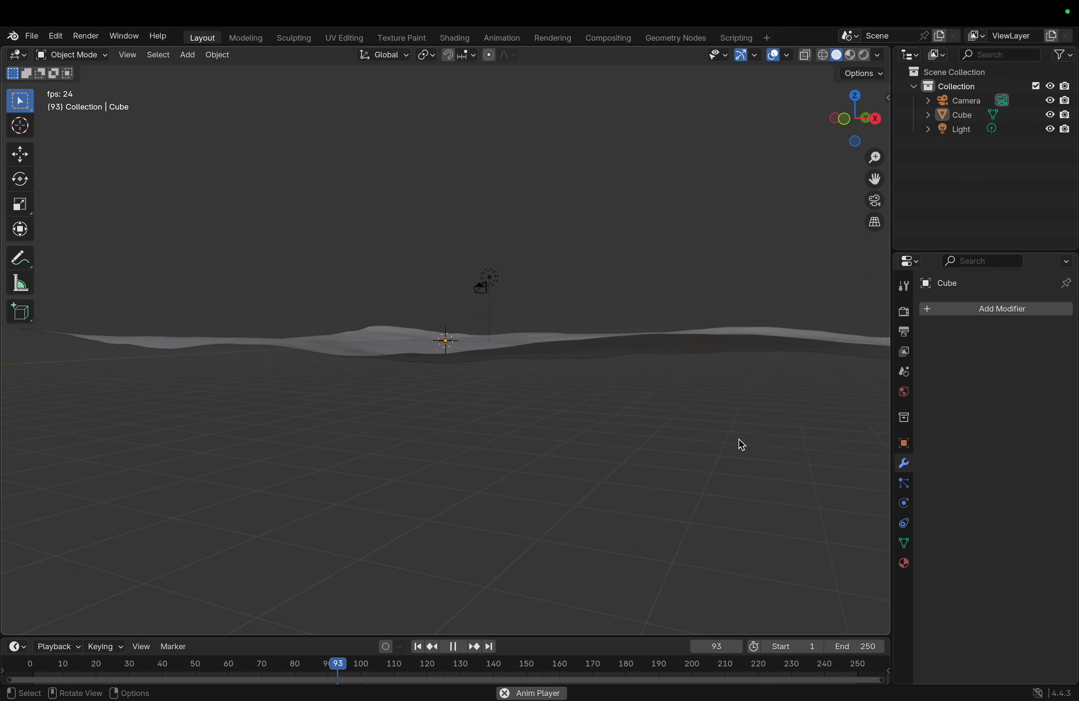
pyautogui.scroll(3, 740, 441)
# - Display the viewport in Rendered shading and examine how the light falls on the ocean from several angles
pyautogui.click(864, 55)
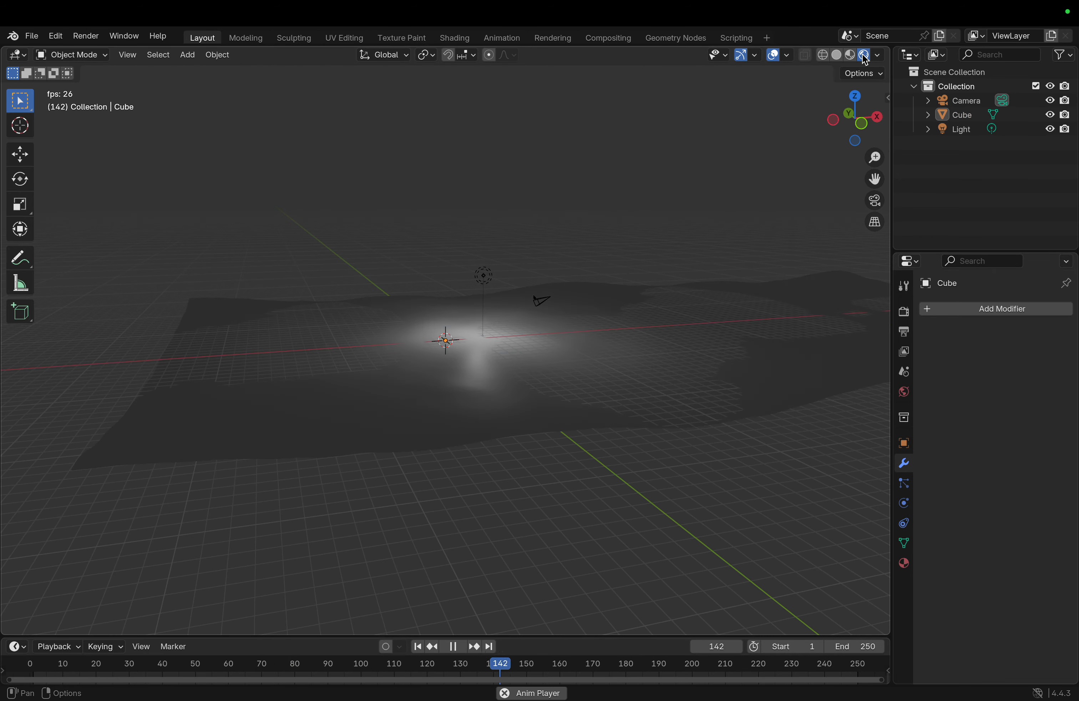
pyautogui.scroll(5, 689, 288)
pyautogui.scroll(-5, 688, 288)
pyautogui.scroll(5, 689, 288)
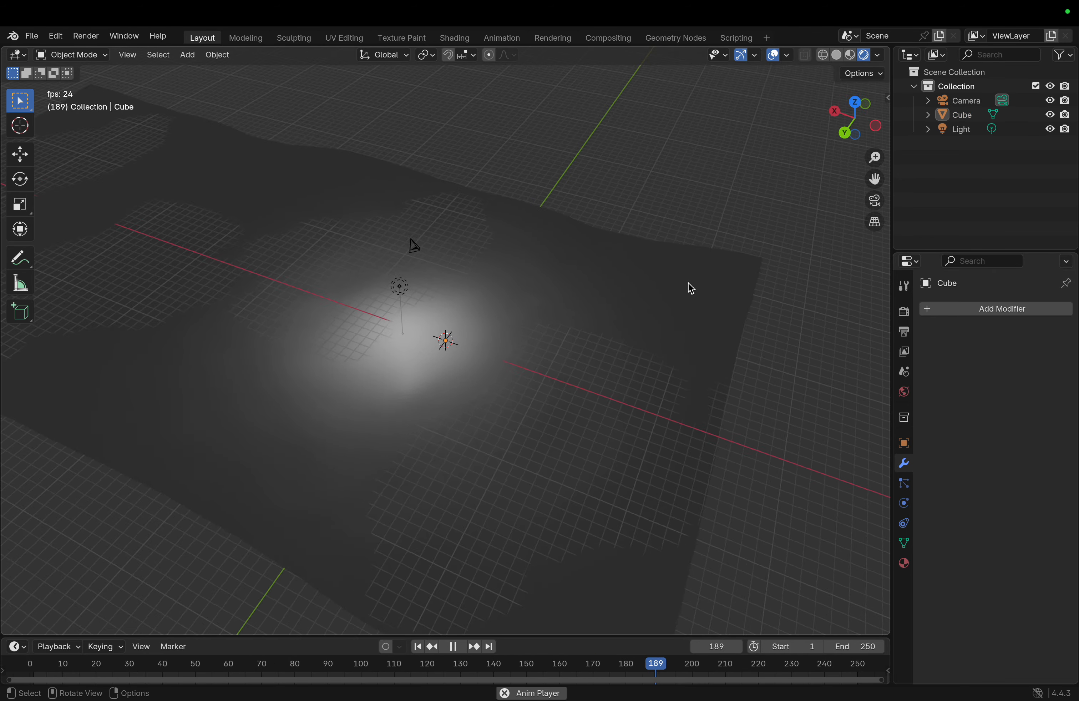
pyautogui.scroll(-5, 689, 286)
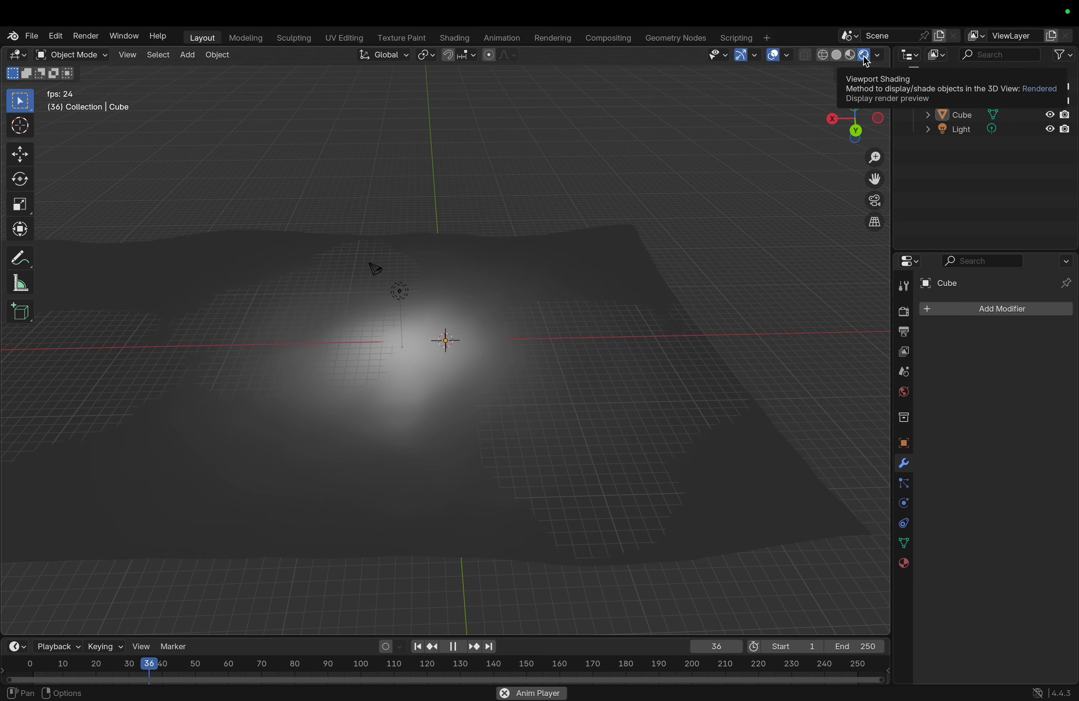
pyautogui.scroll(-5, 718, 292)
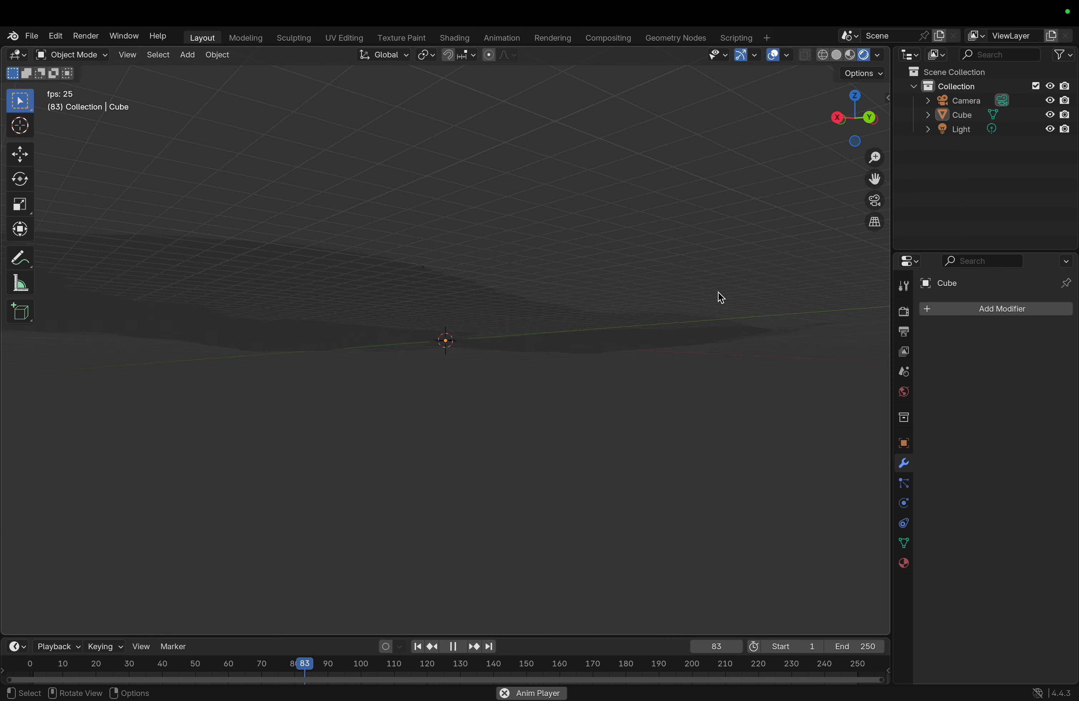
pyautogui.scroll(5, 719, 291)
pyautogui.scroll(-5, 718, 292)
pyautogui.scroll(5, 718, 291)
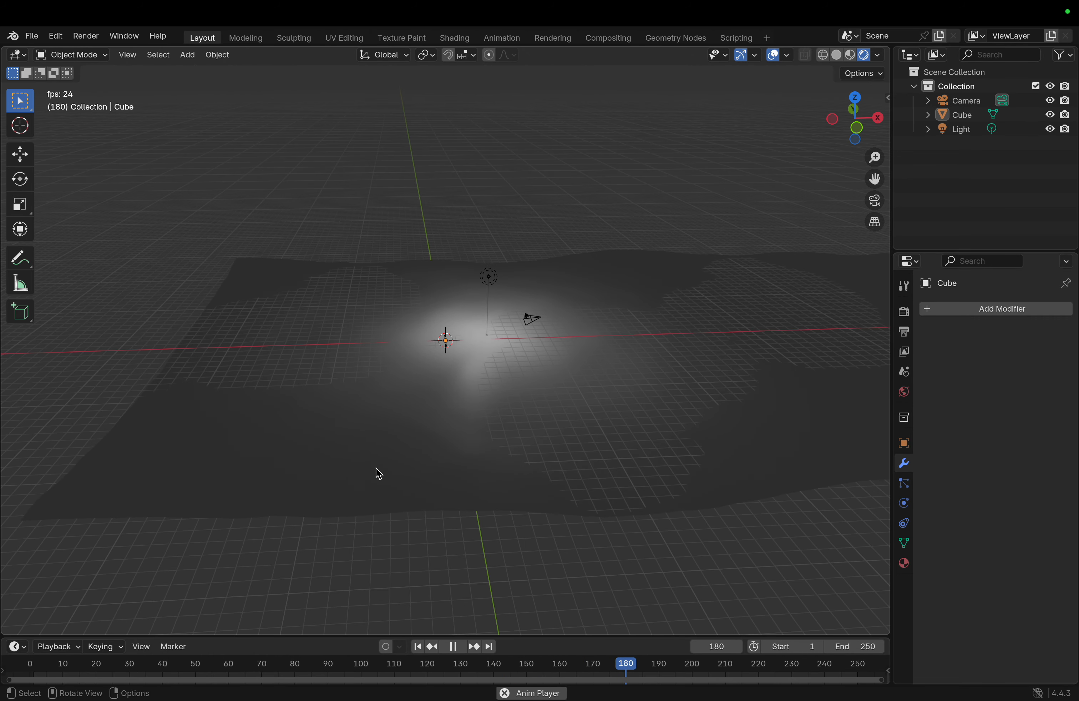
pyautogui.scroll(-5, 376, 468)
pyautogui.scroll(5, 376, 467)
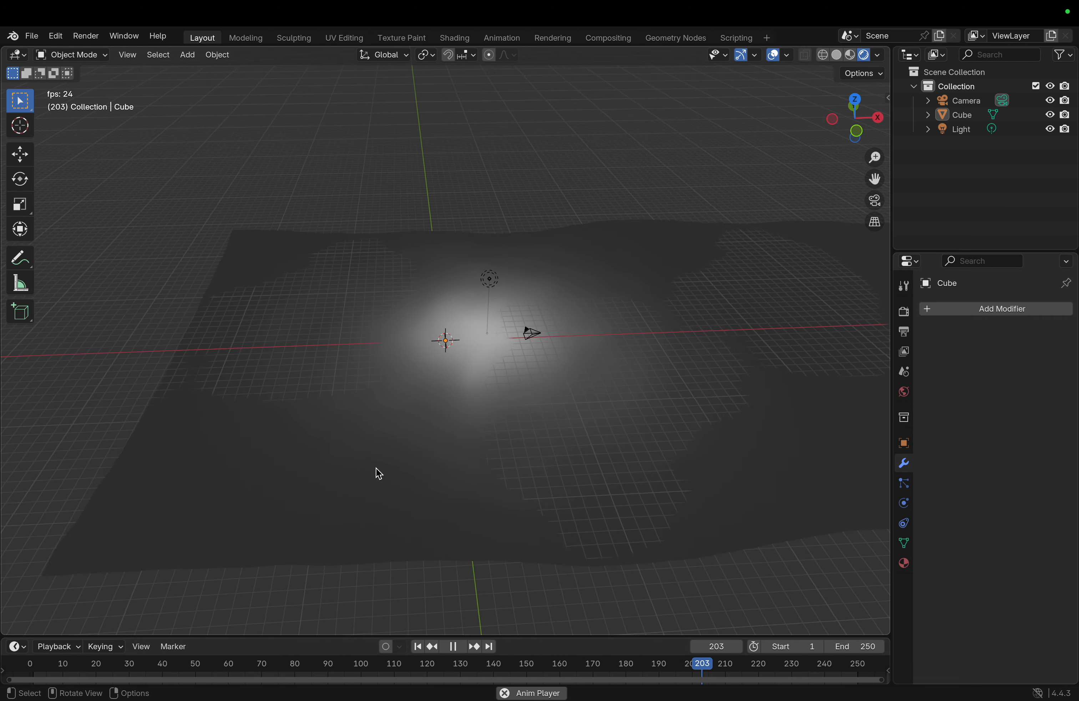
# - Move the light to about X -8.1 m, Y -3.2 m, Z -3.5 m, below the ocean surface
pyautogui.click(489, 277)
pyautogui.press('g')
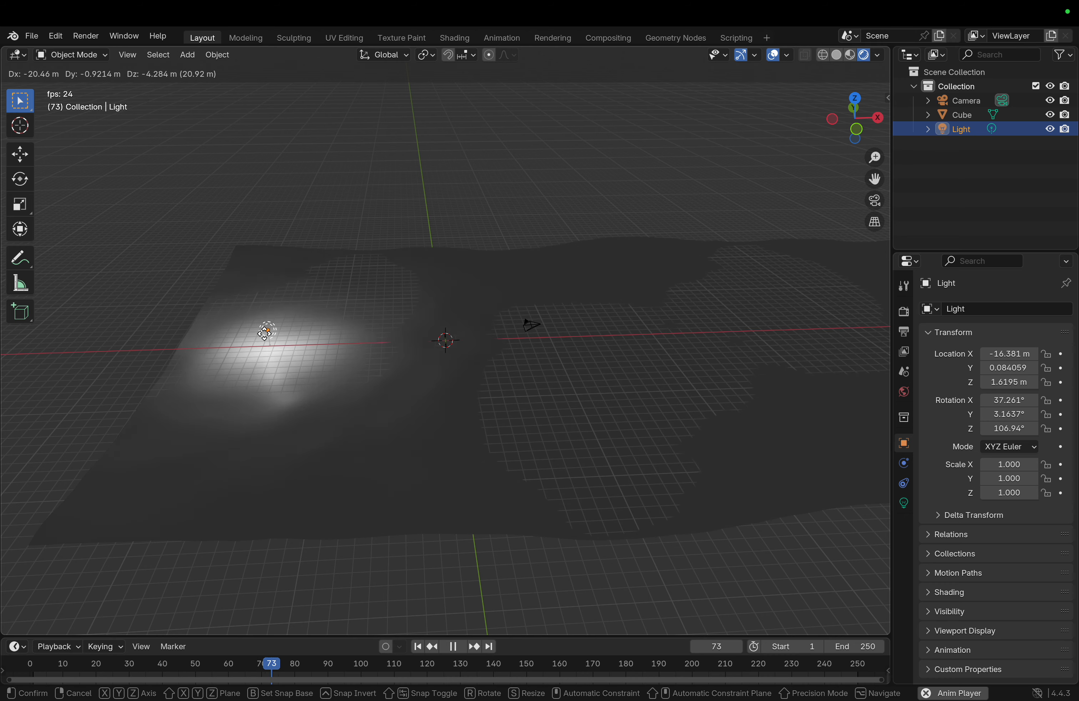
pyautogui.click(347, 391)
# - Switch the viewport to Material Preview shading and view the ocean surface from several angles
pyautogui.click(851, 57)
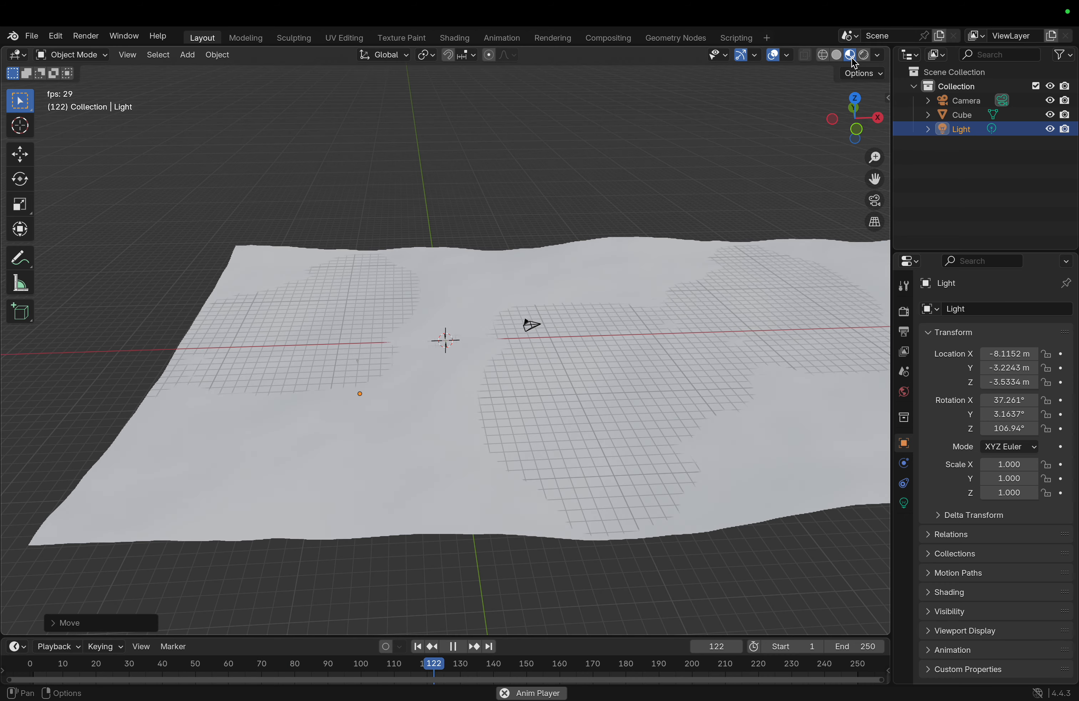
pyautogui.scroll(-5, 730, 304)
pyautogui.hscroll(8, 730, 304)
pyautogui.scroll(5, 730, 303)
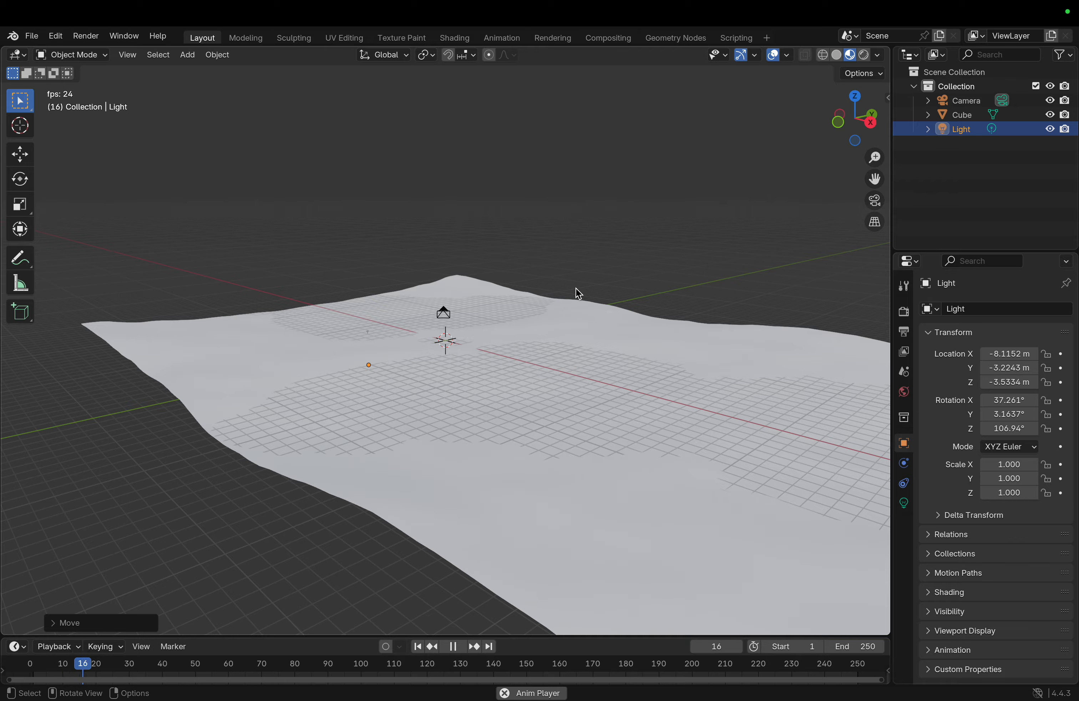
pyautogui.scroll(-8, 579, 294)
pyautogui.scroll(8, 576, 288)
pyautogui.hscroll(-10, 576, 288)
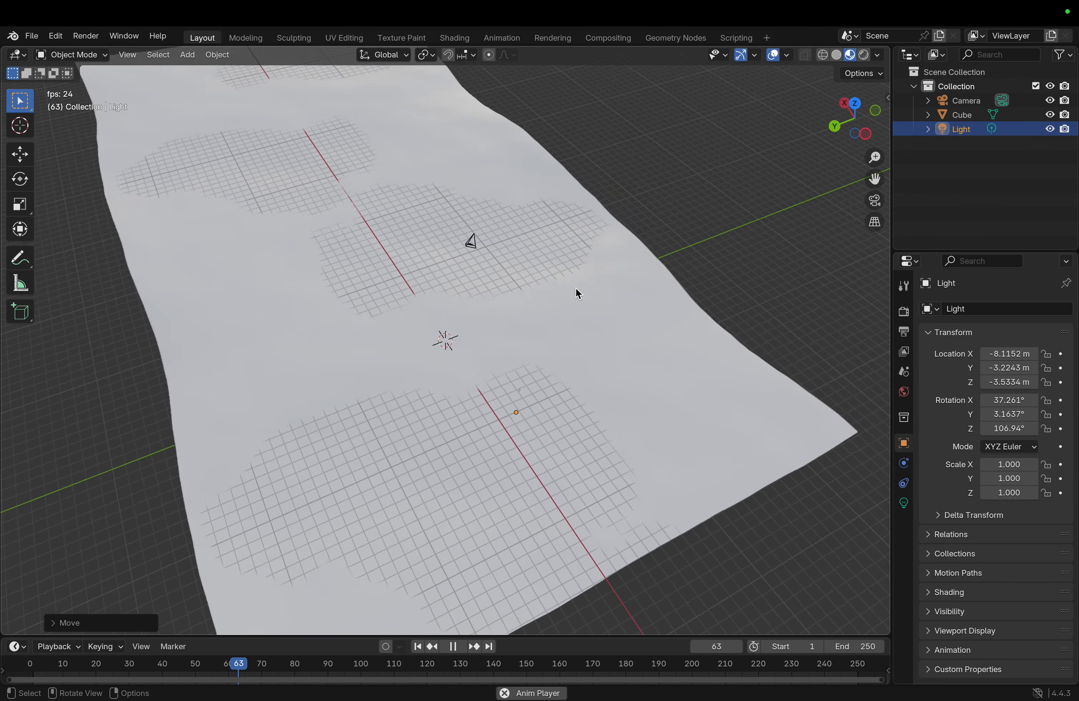
pyautogui.scroll(-5, 576, 288)
pyautogui.scroll(3, 576, 288)
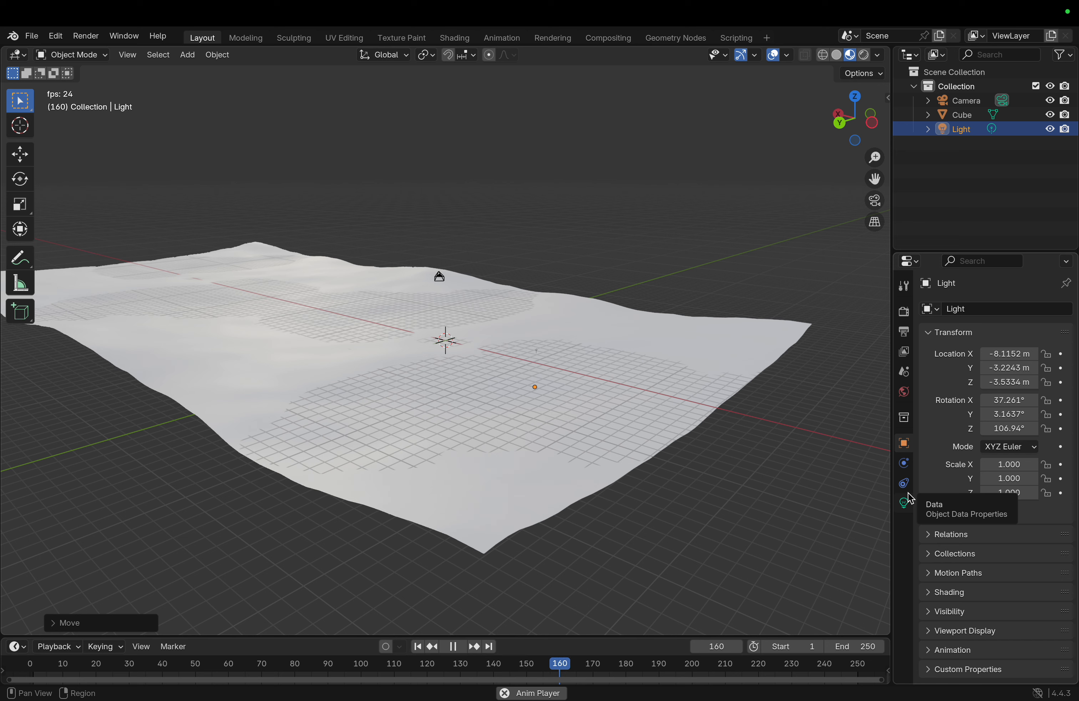
# - Change the base color of the ocean mesh's material to a saturated blue, hex #006DE3
pyautogui.click(615, 344)
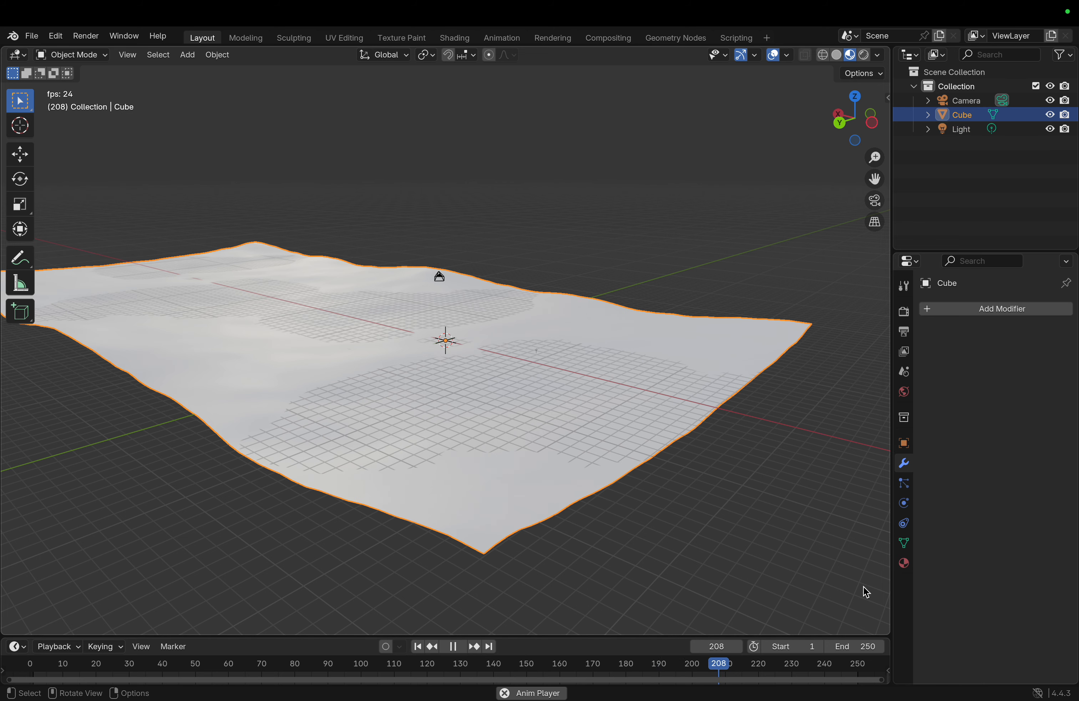
pyautogui.click(904, 564)
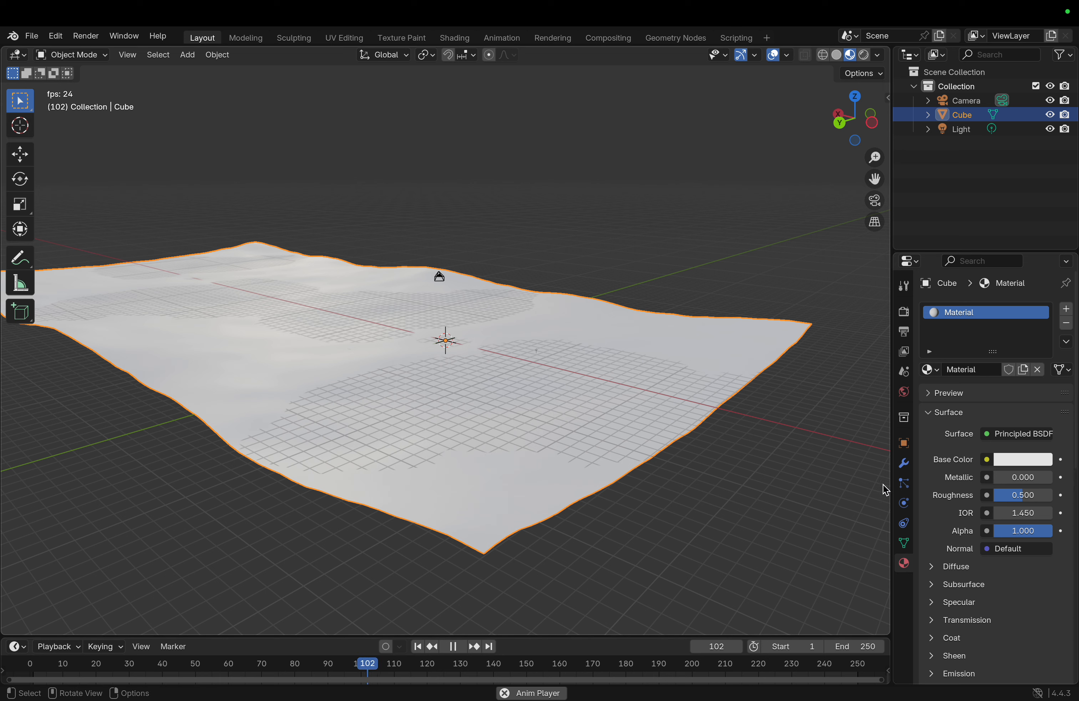
pyautogui.click(1007, 460)
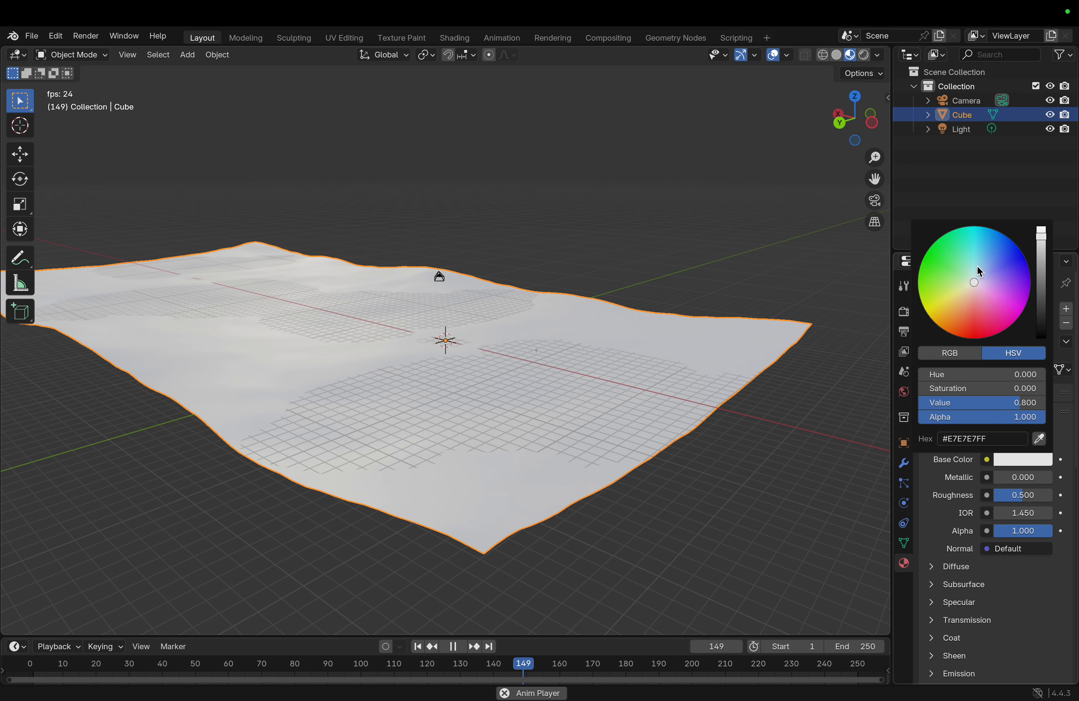
pyautogui.moveTo(977, 286); pyautogui.dragTo(975, 230)
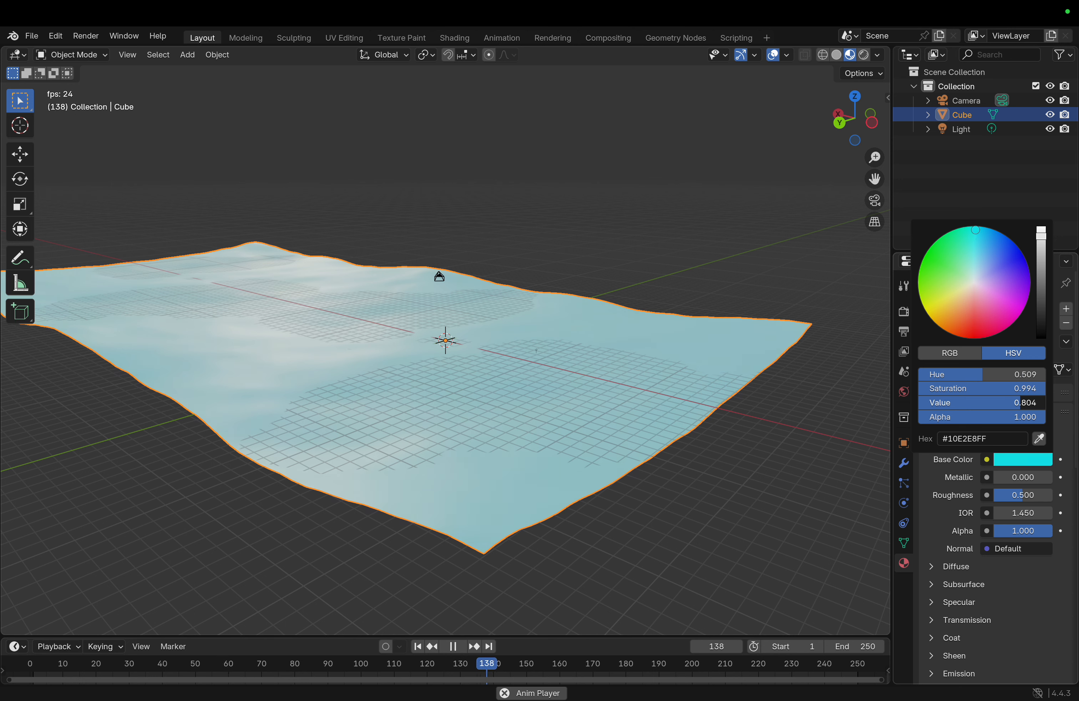
pyautogui.moveTo(1023, 402); pyautogui.dragTo(946, 402)
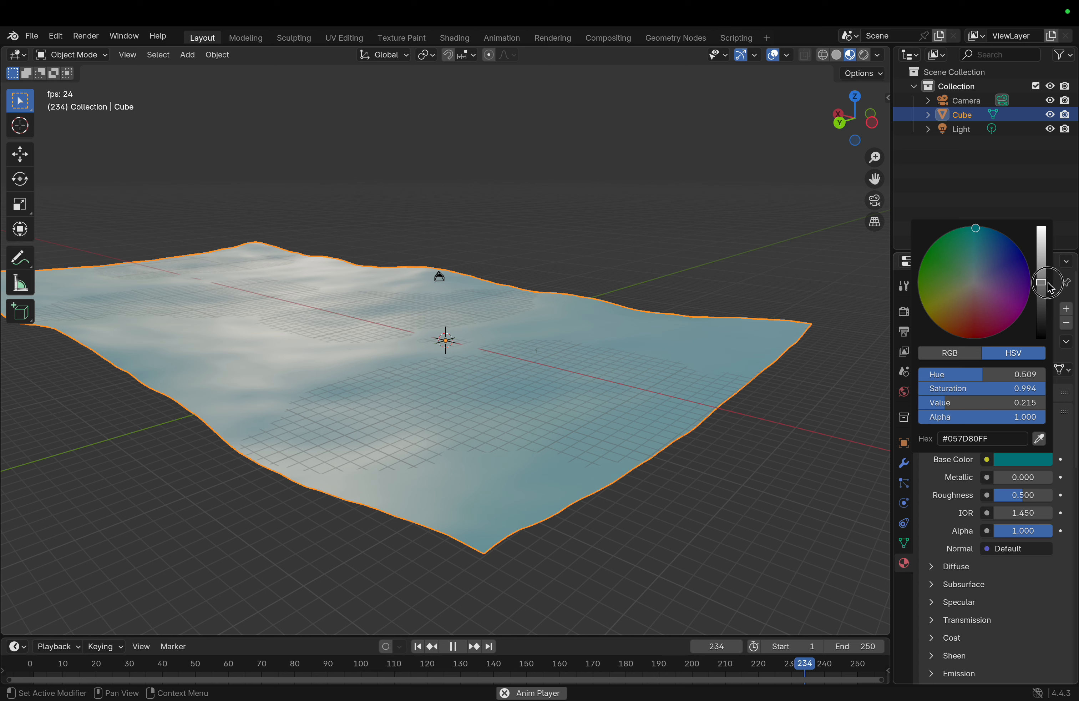
pyautogui.moveTo(1042, 298)
pyautogui.mouseDown()
pyautogui.moveTo(1041, 321)
pyautogui.moveTo(1042, 232)
pyautogui.moveTo(1028, 270)
pyautogui.moveTo(1001, 233)
pyautogui.moveTo(998, 247)
pyautogui.moveTo(1025, 272)
pyautogui.moveTo(1023, 253)
pyautogui.mouseUp()
pyautogui.moveTo(1023, 399)
pyautogui.mouseDown()
pyautogui.moveTo(1053, 399)
pyautogui.moveTo(1015, 403)
pyautogui.mouseUp()
pyautogui.moveTo(1021, 255)
pyautogui.mouseDown()
pyautogui.moveTo(988, 229)
pyautogui.moveTo(1006, 236)
pyautogui.mouseUp()
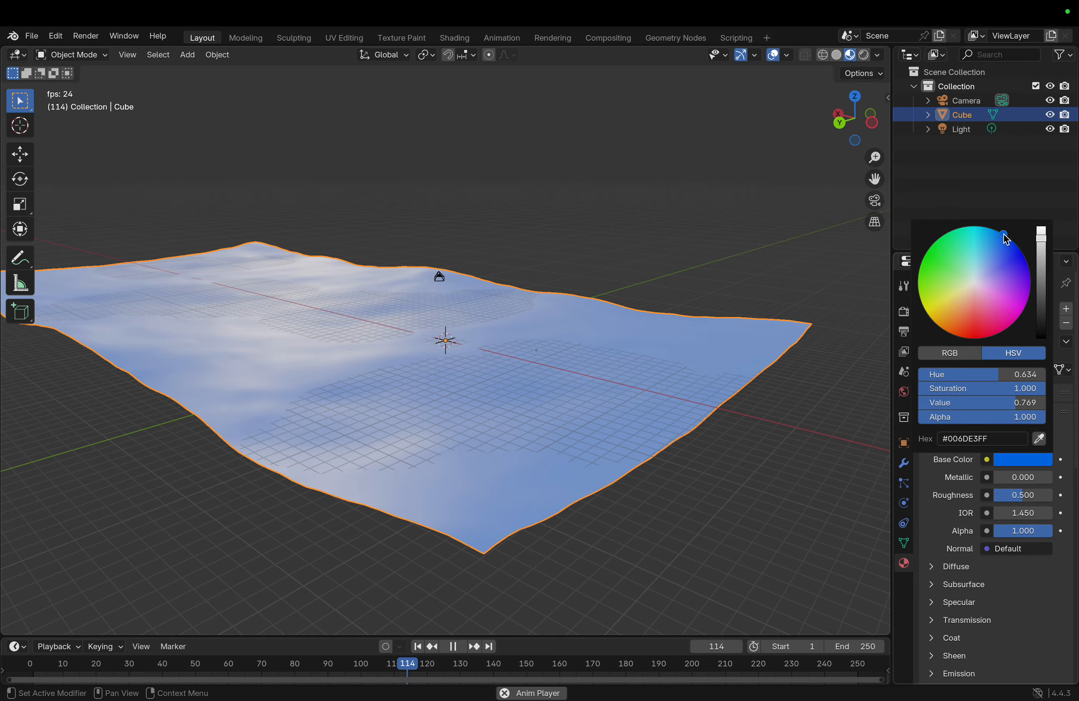
# - Examine the blue ocean surface from above, below and the side, and switch to the next full-screen desktop space
pyautogui.hscroll(-10, 572, 380)
pyautogui.scroll(-10, 572, 380)
pyautogui.scroll(15, 572, 380)
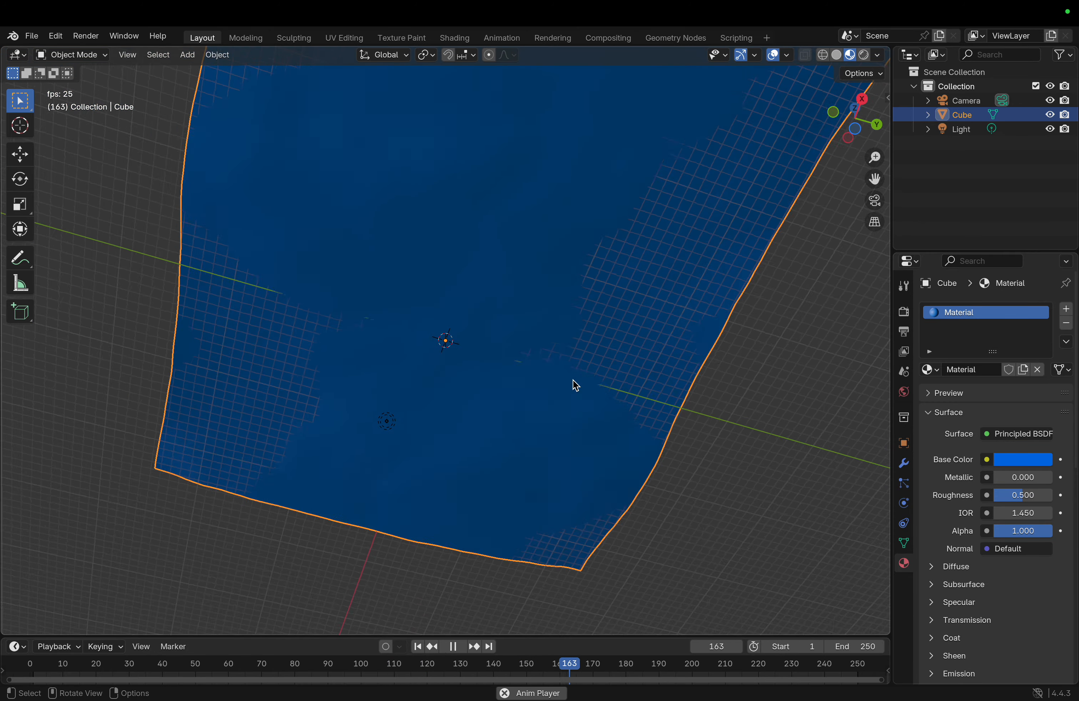
pyautogui.hscroll(-15, 572, 379)
pyautogui.scroll(-5, 572, 380)
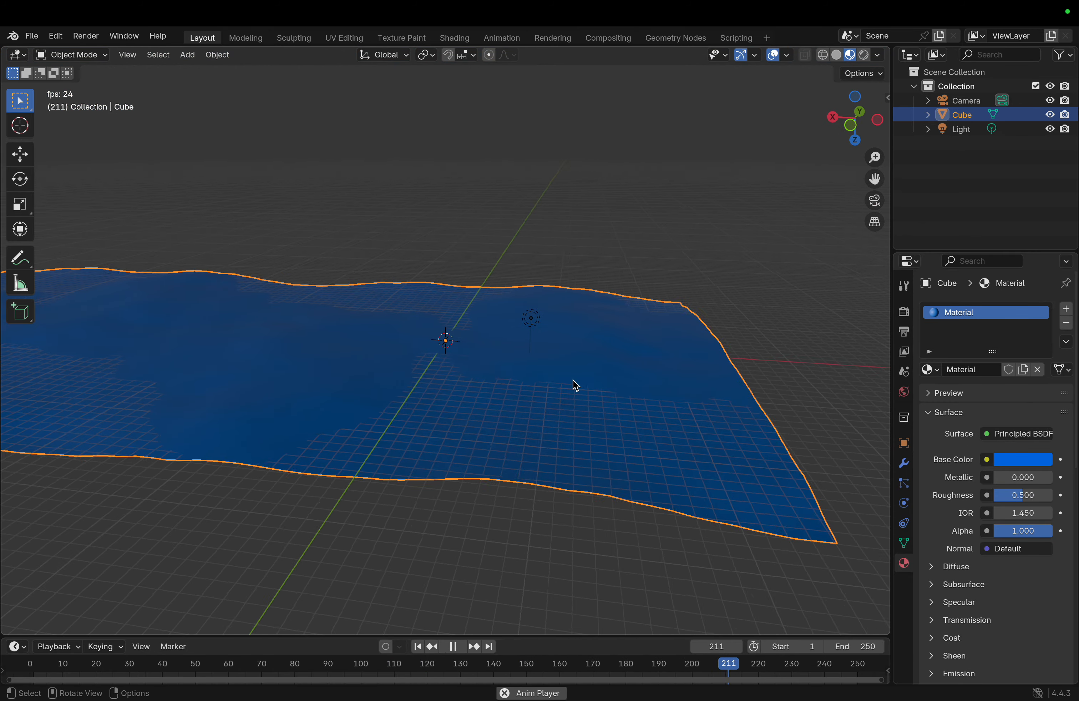
pyautogui.hscroll(15, 572, 380)
pyautogui.scroll(5, 573, 380)
pyautogui.hscroll(5, 573, 380)
pyautogui.scroll(-3, 572, 380)
pyautogui.hscroll(-2, 572, 380)
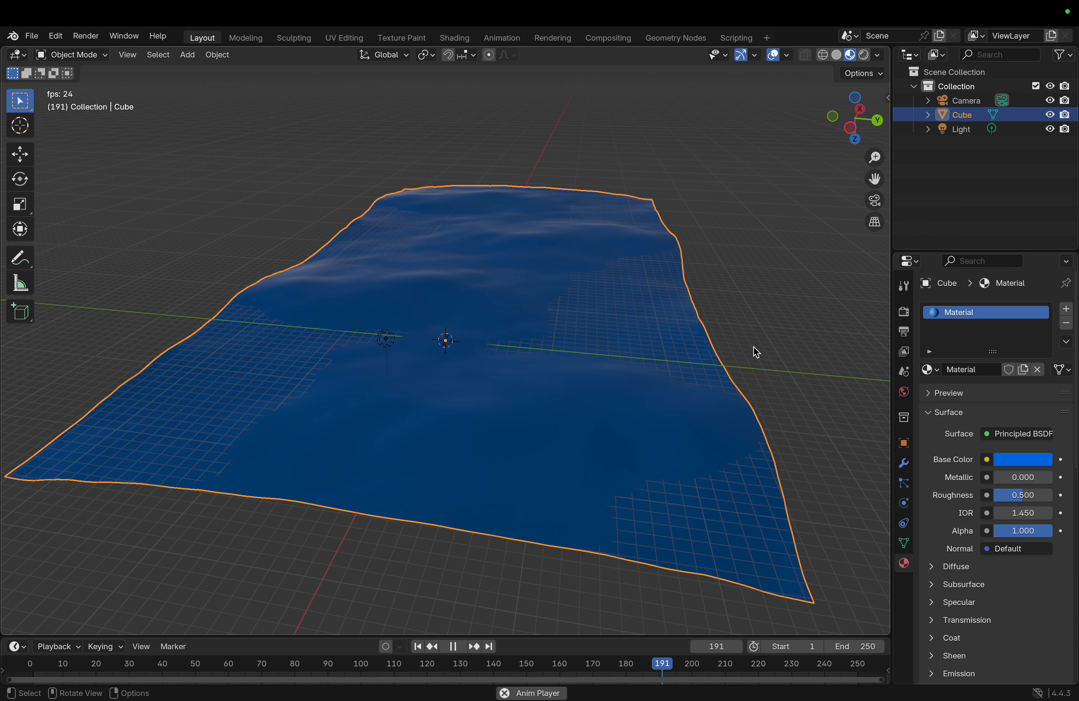
pyautogui.hotkey('ctrl', 'Right')
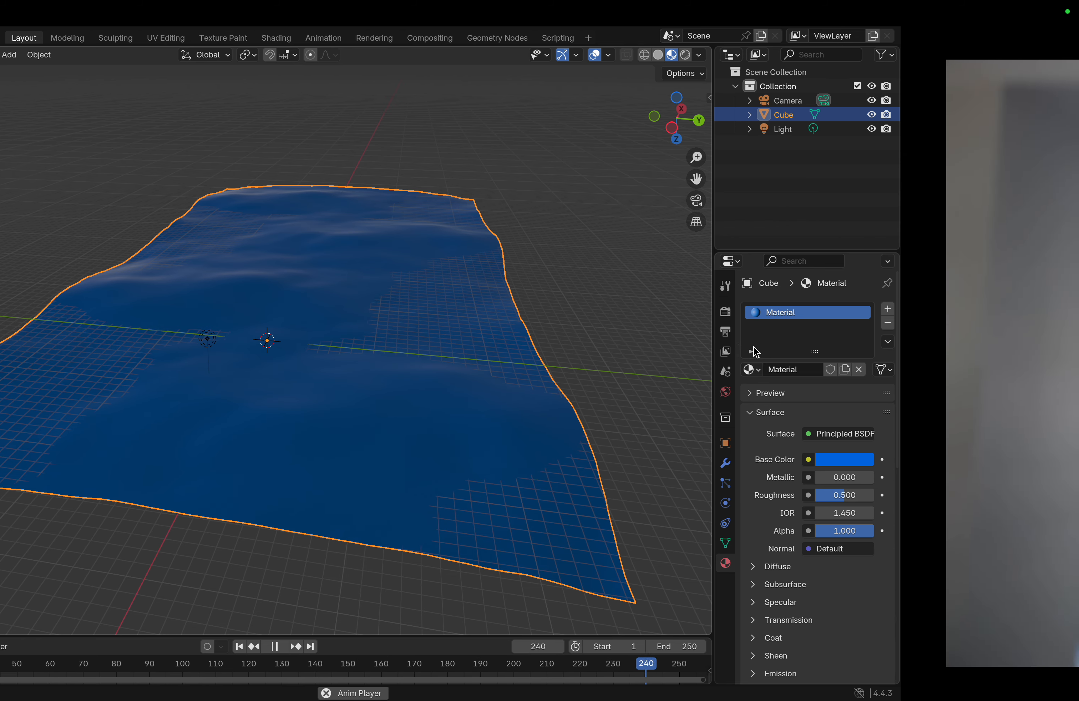